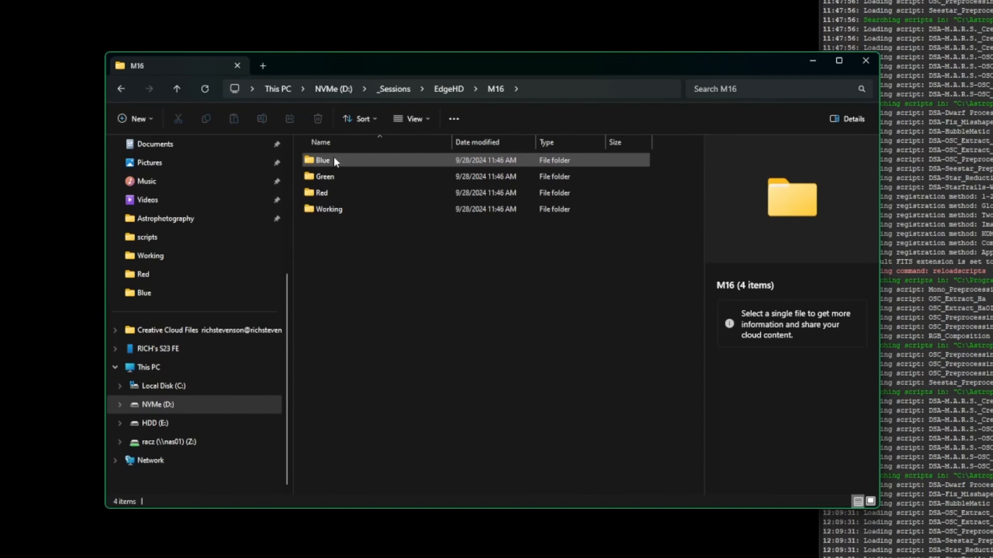
# Examine the colour folders in M16, the subfolders inside Blue and the FITS files in its lights folder
pyautogui.click(357, 165)
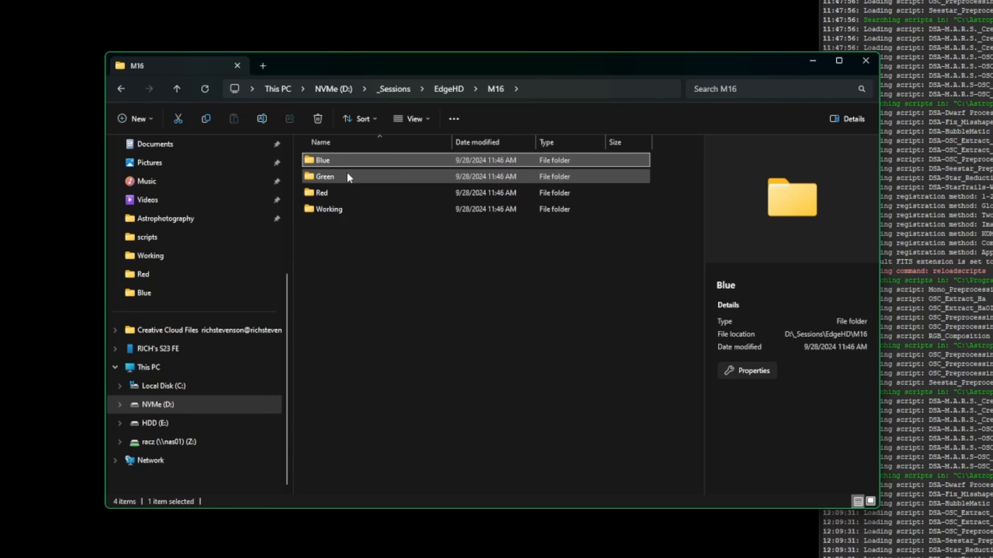
pyautogui.click(346, 176)
pyautogui.click(347, 193)
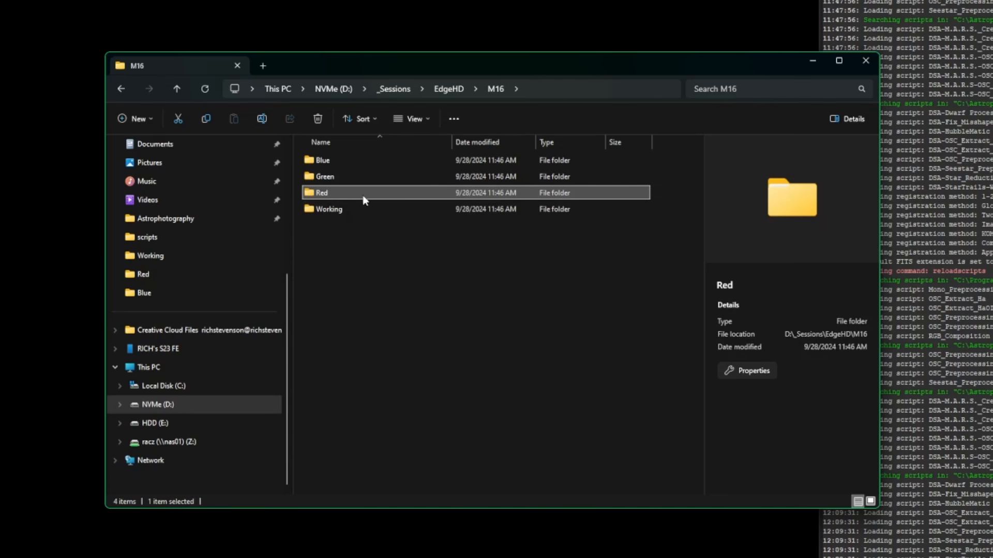
pyautogui.doubleClick(359, 159)
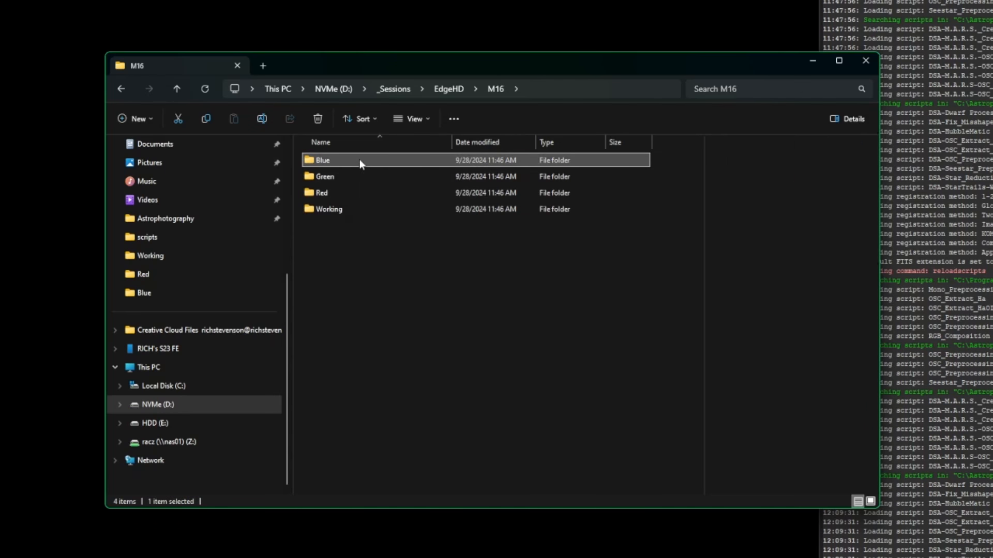
pyautogui.click(351, 161)
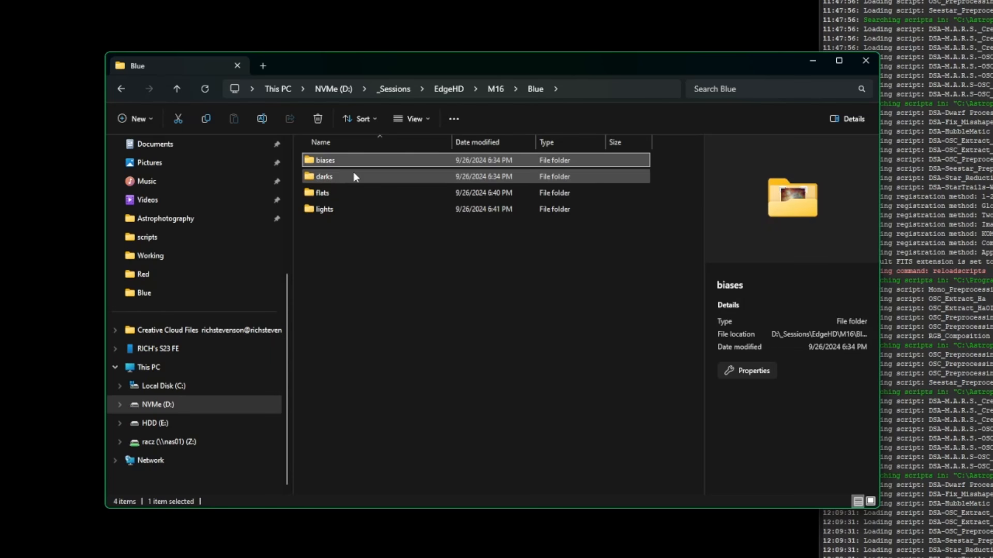
pyautogui.click(354, 177)
pyautogui.click(358, 193)
pyautogui.click(358, 211)
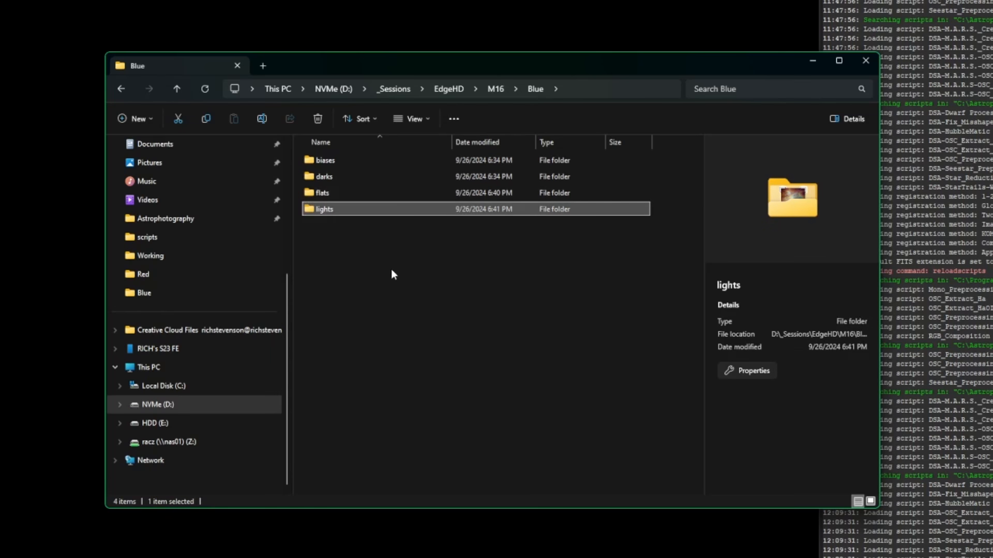
pyautogui.doubleClick(361, 208)
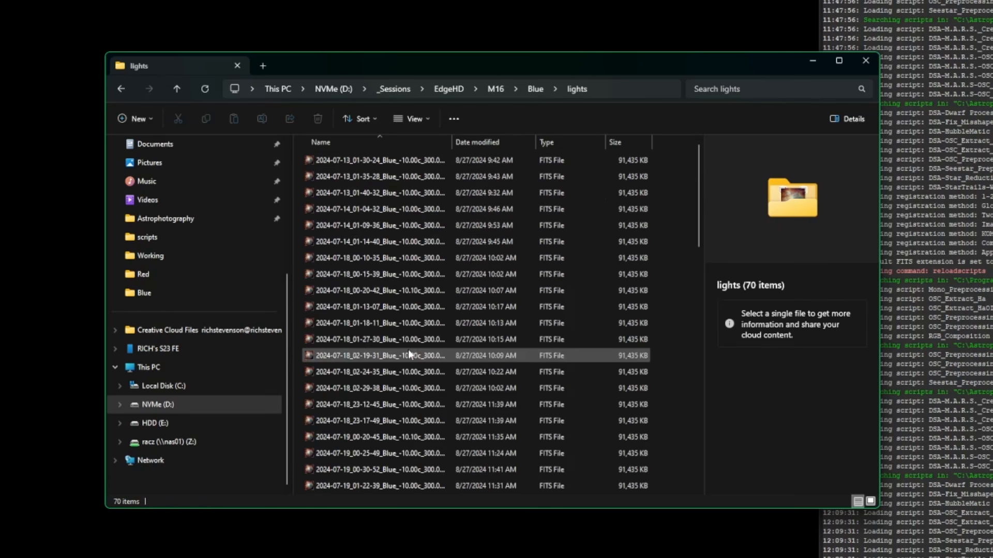
pyautogui.hotkey('alt', 'Left')
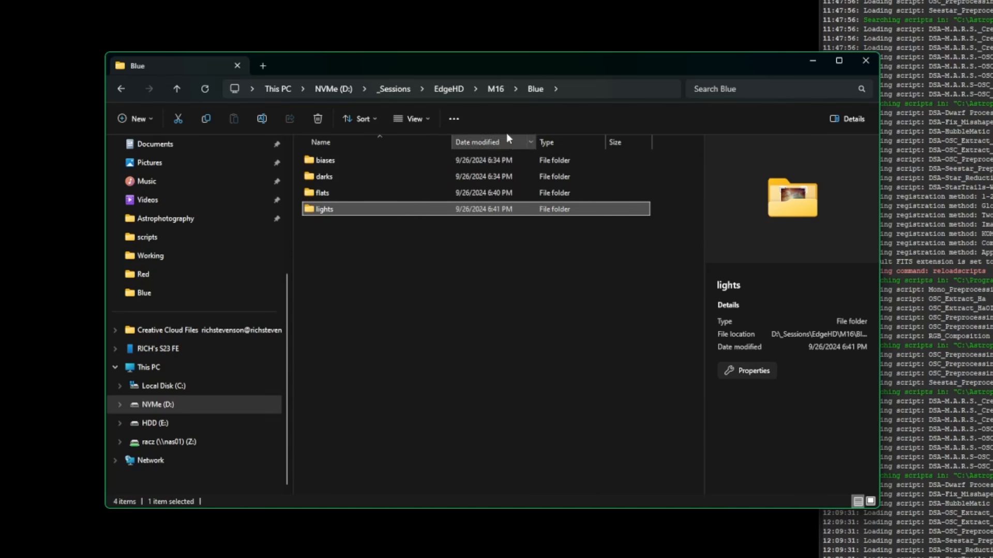
# Look through the Green folder's contents in M16 and locate the Red and Working folders beside it
pyautogui.click(492, 92)
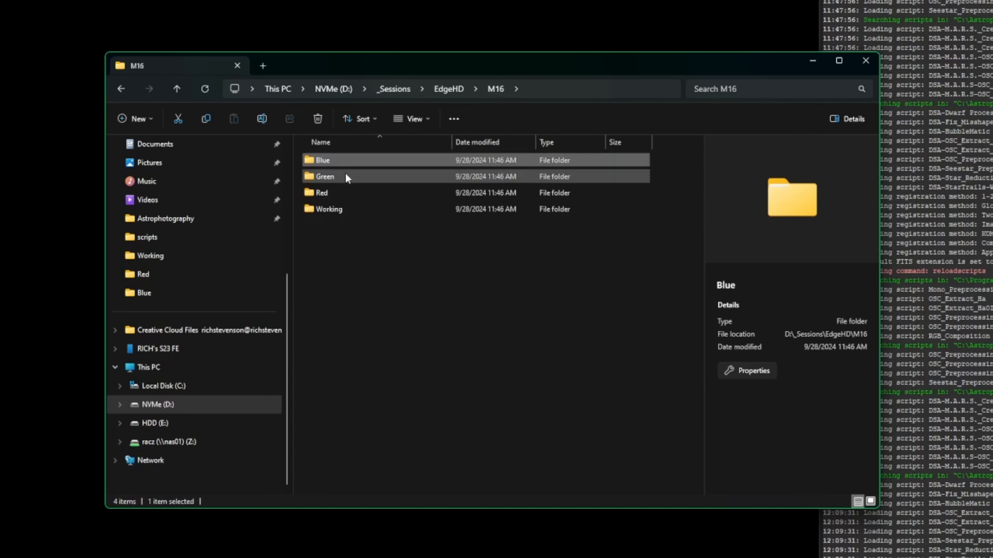
pyautogui.doubleClick(346, 173)
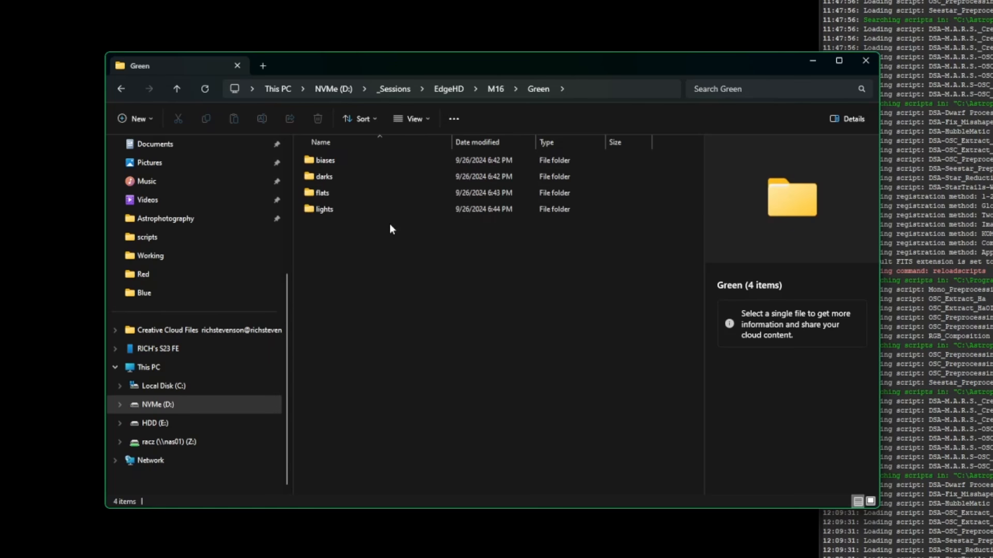
pyautogui.click(495, 91)
pyautogui.click(373, 193)
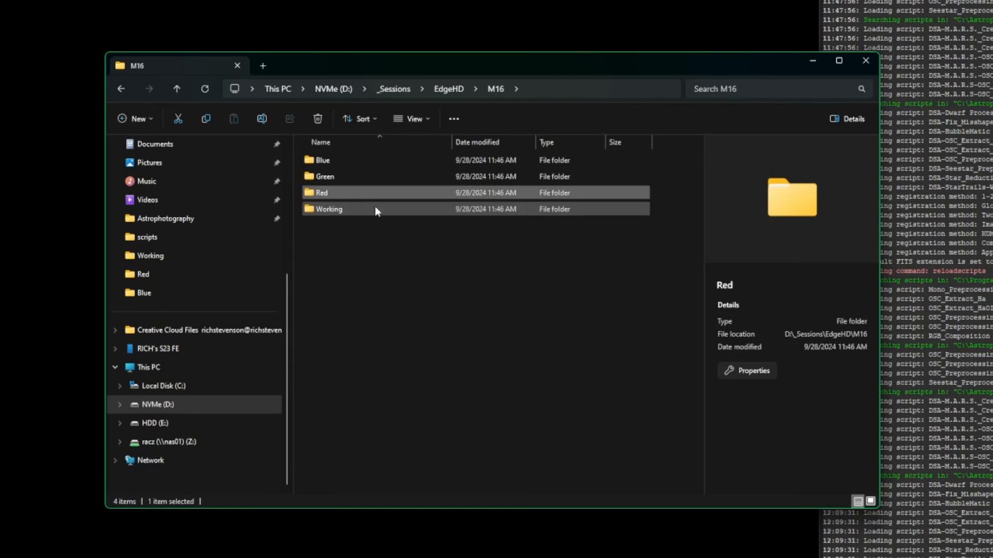
pyautogui.click(374, 207)
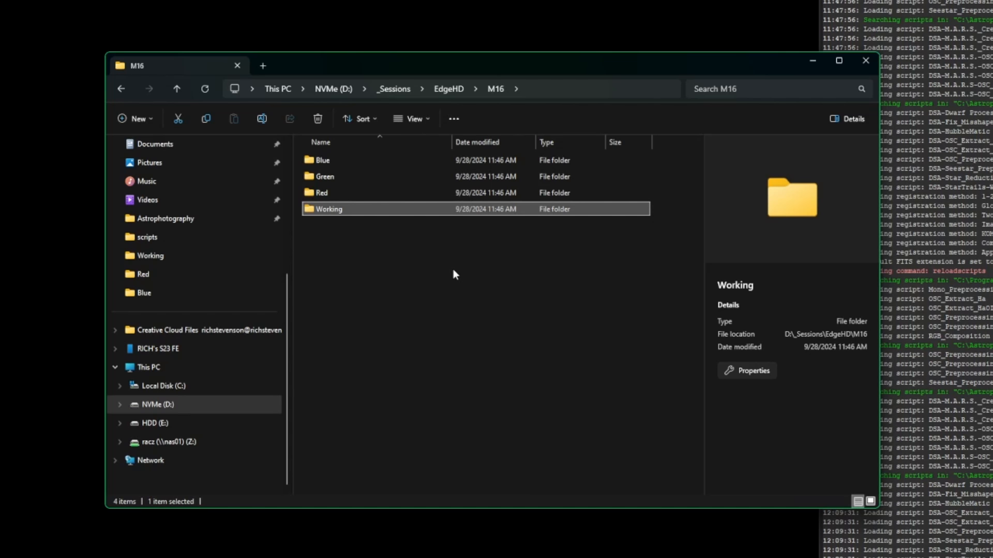
# Review the M16 colour folders again and check the biases, darks and flats subfolders inside Blue
pyautogui.click(333, 159)
pyautogui.click(352, 179)
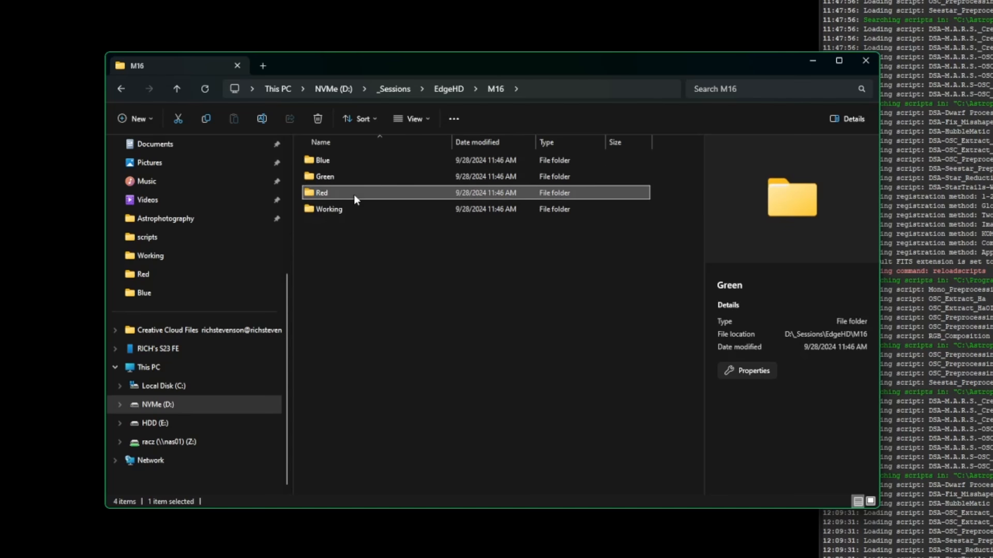
pyautogui.doubleClick(361, 160)
pyautogui.click(396, 190)
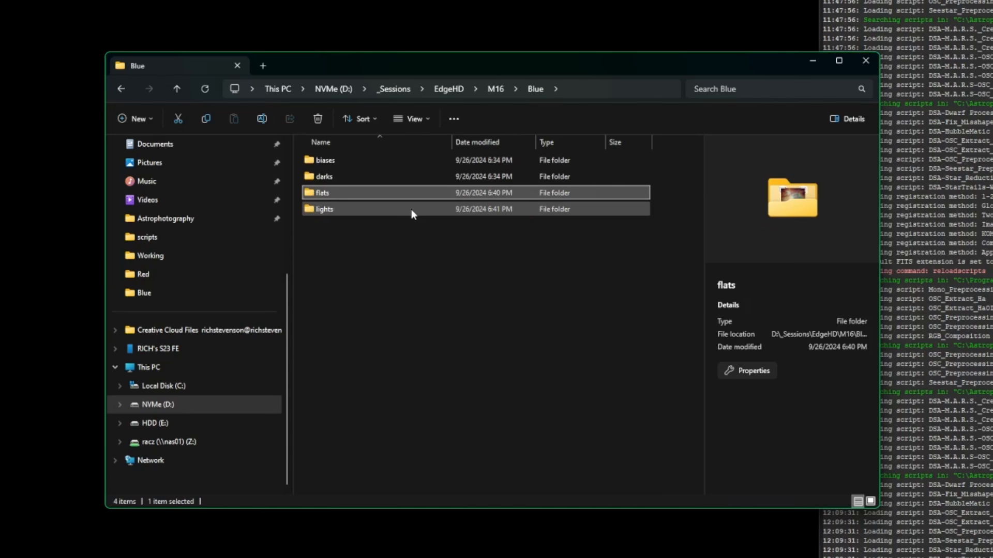
pyautogui.click(365, 161)
pyautogui.click(365, 176)
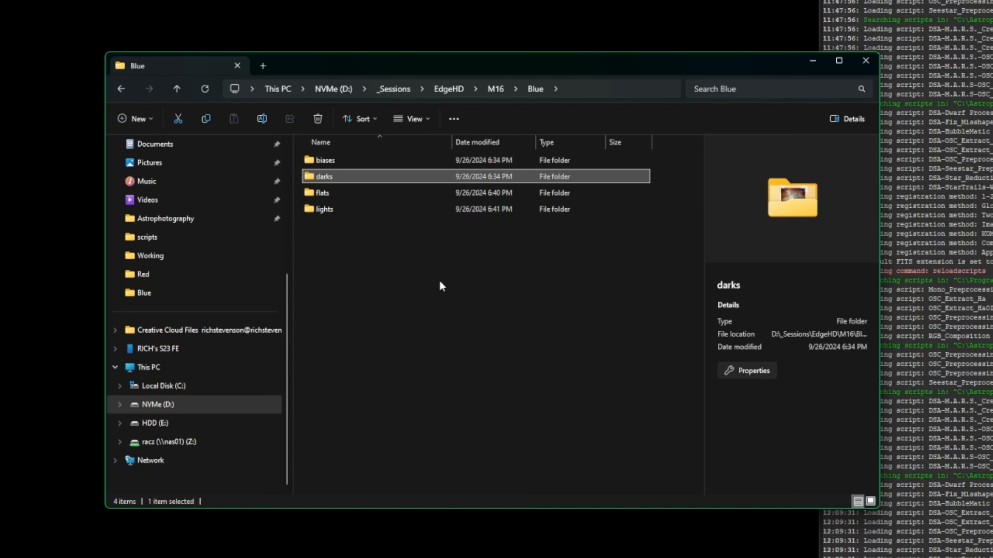
pyautogui.click(365, 196)
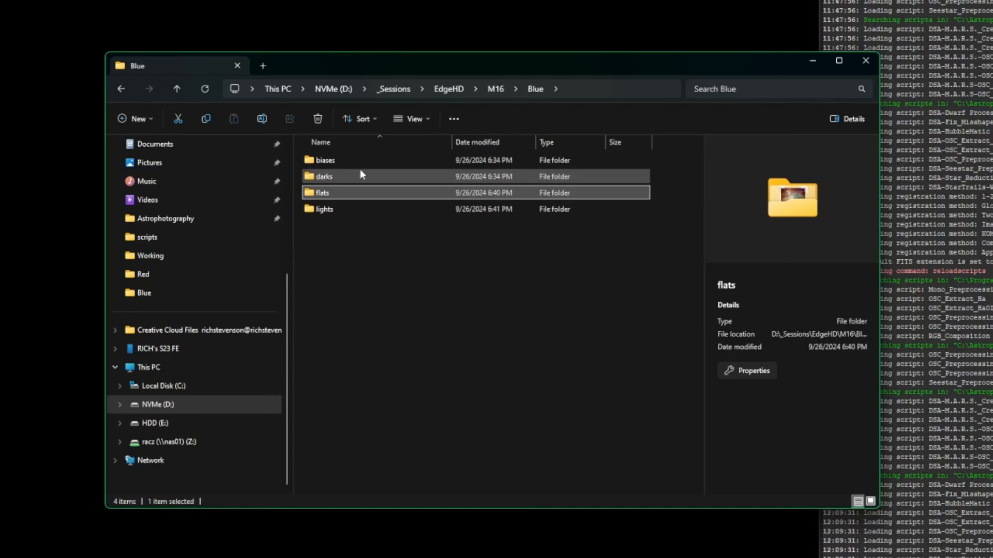
pyautogui.click(357, 172)
pyautogui.click(357, 159)
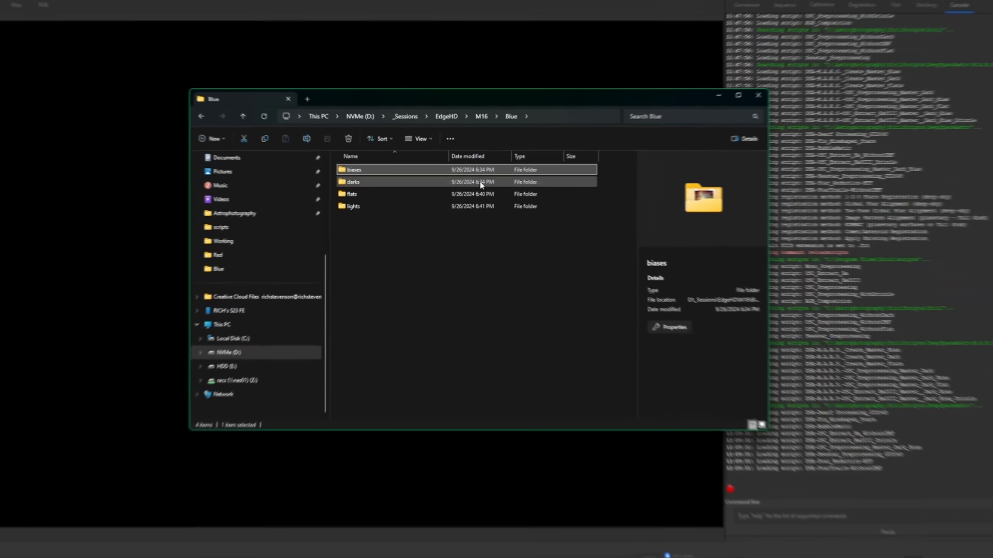
# Switch to Siril and set the working directory to the Red folder inside M16
pyautogui.hotkey('alt', 'Tab')
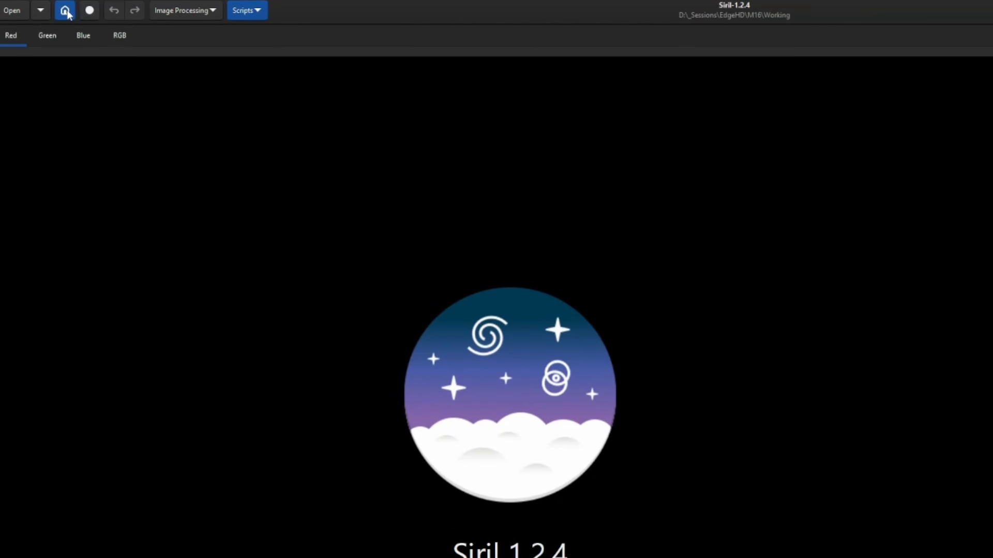
pyautogui.click(51, 10)
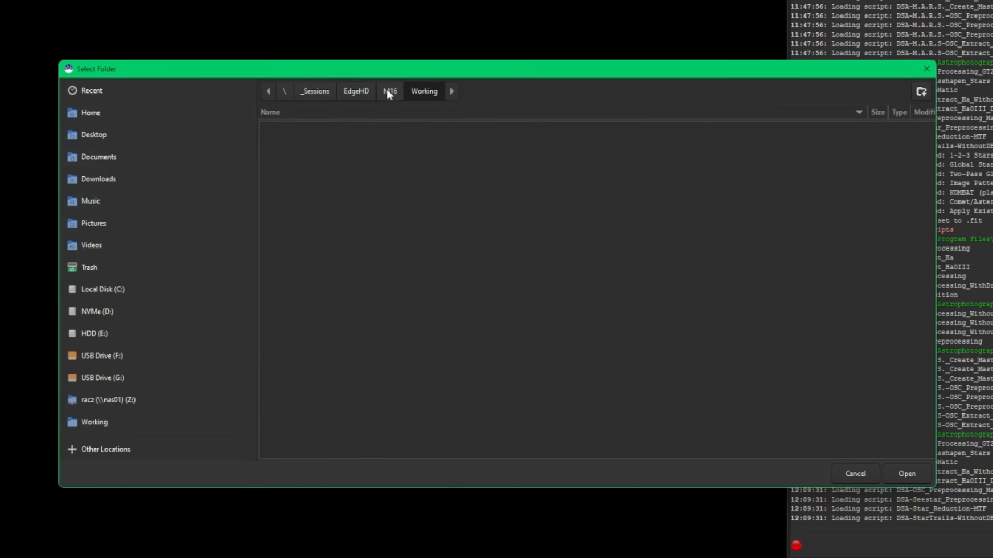
pyautogui.click(389, 91)
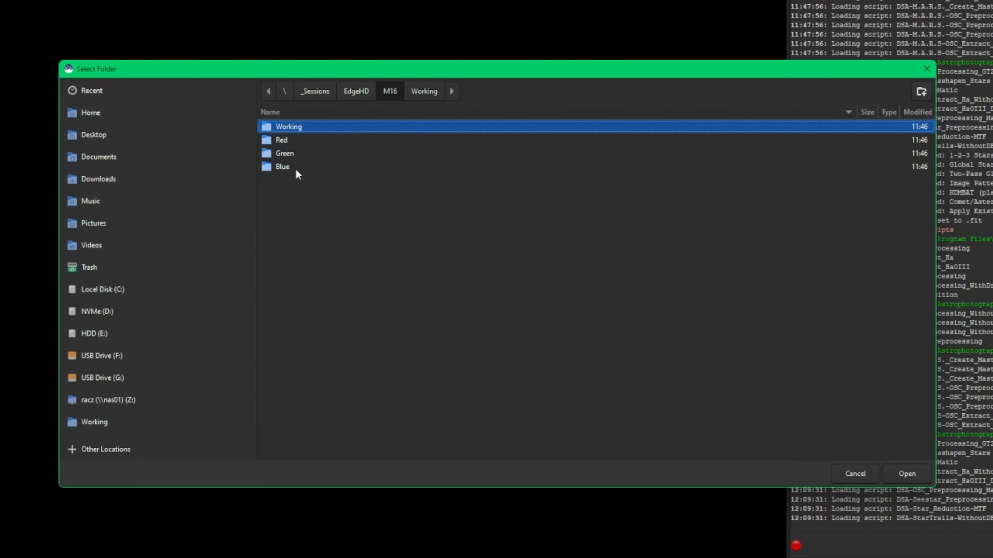
pyautogui.doubleClick(282, 141)
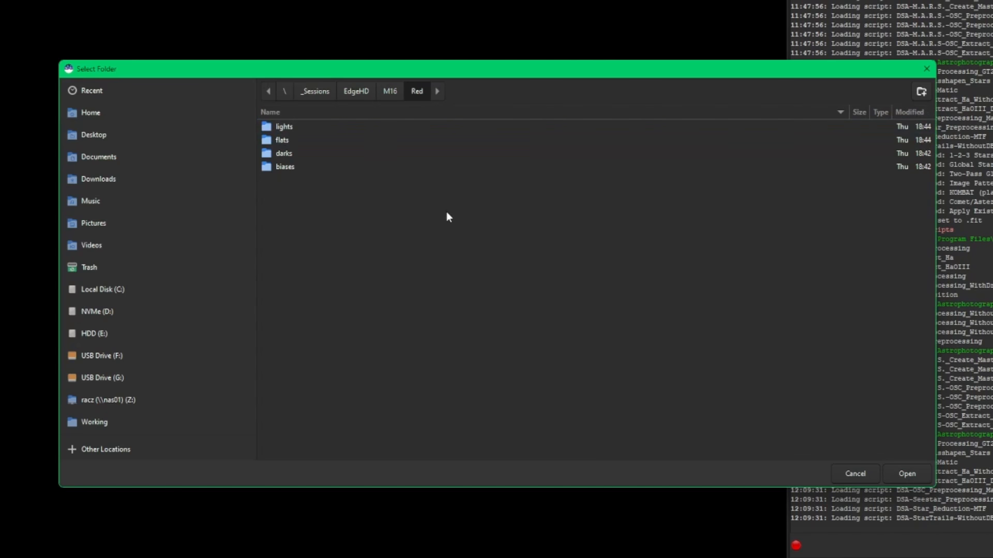
pyautogui.click(896, 472)
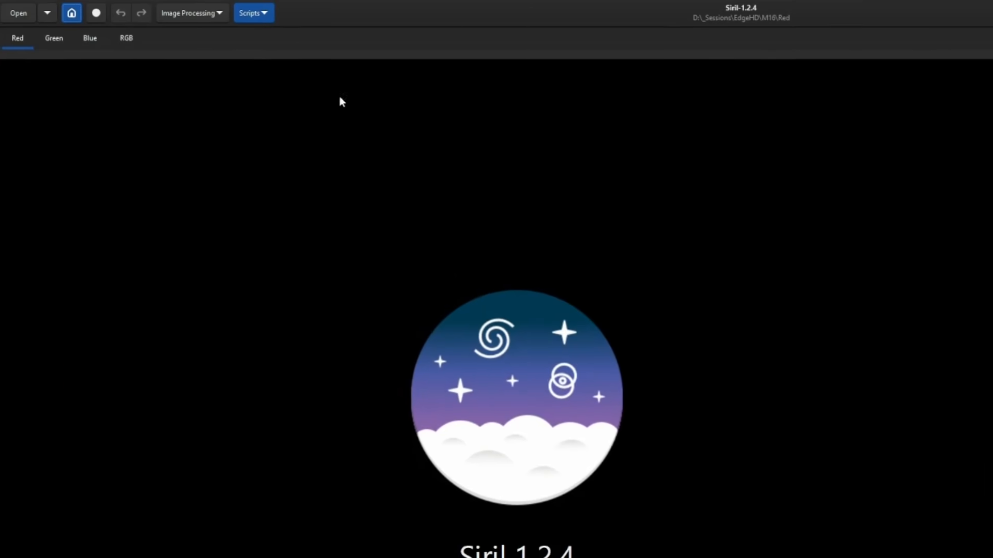
# Run the Mono_Preprocessing script on the red frames and open the stacked result_Red_19500s.fit
pyautogui.click(270, 18)
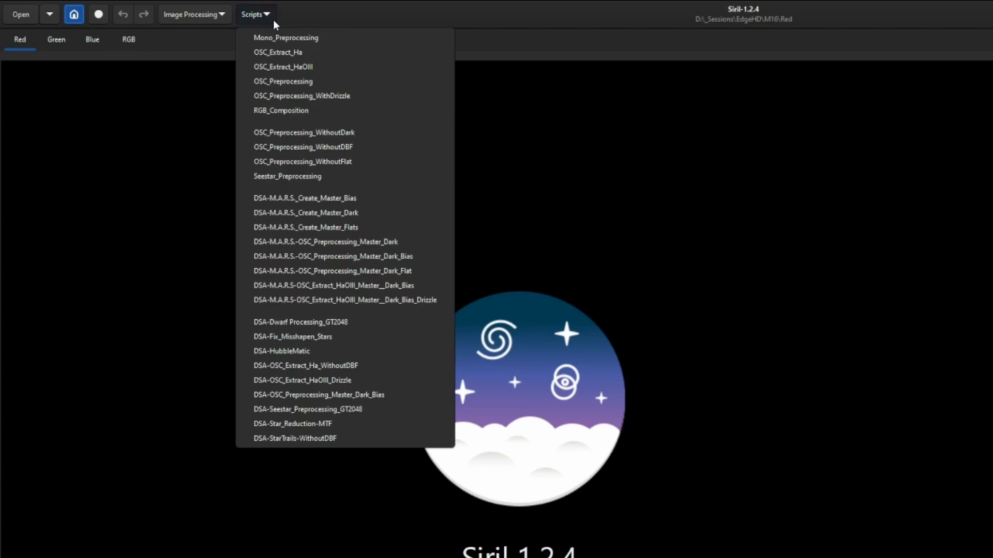
pyautogui.click(324, 39)
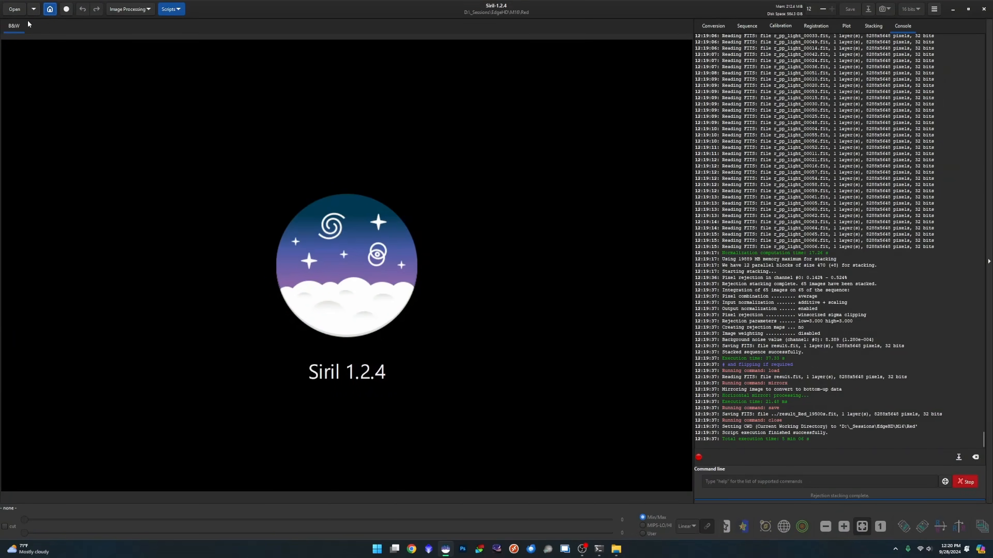
pyautogui.click(15, 8)
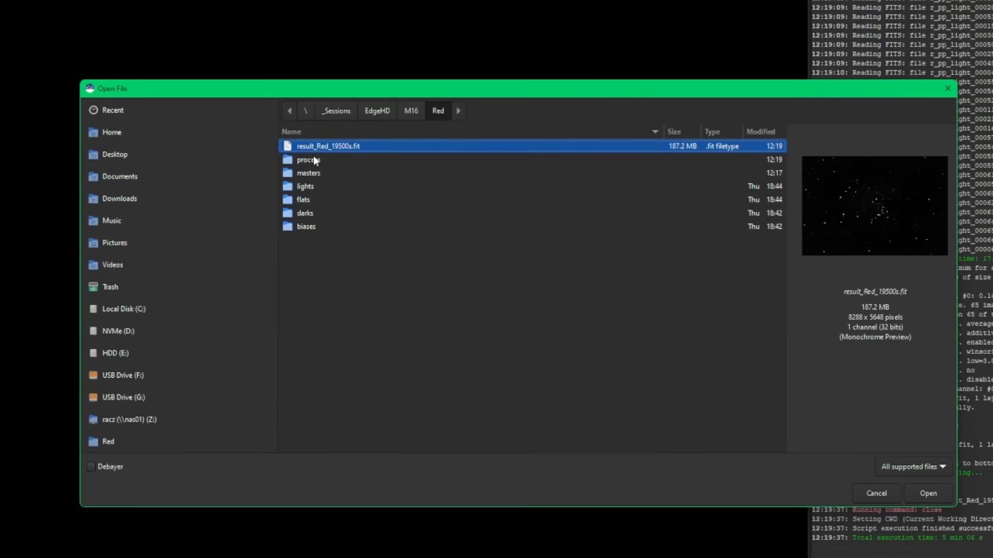
pyautogui.doubleClick(355, 147)
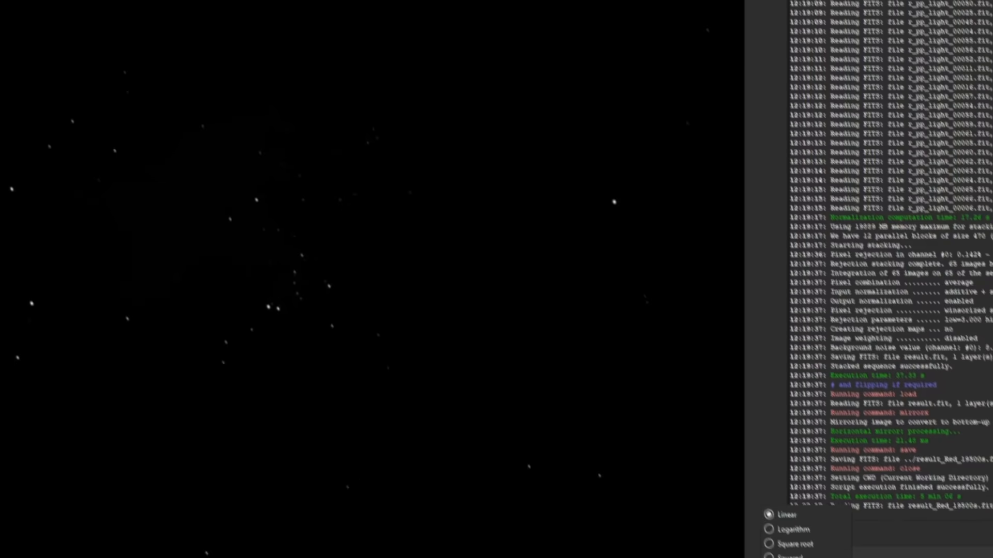
# Preview the red stack in AutoStretch display mode, followed by Histogram mode to expose its uneven edges
pyautogui.click(704, 531)
pyautogui.click(713, 485)
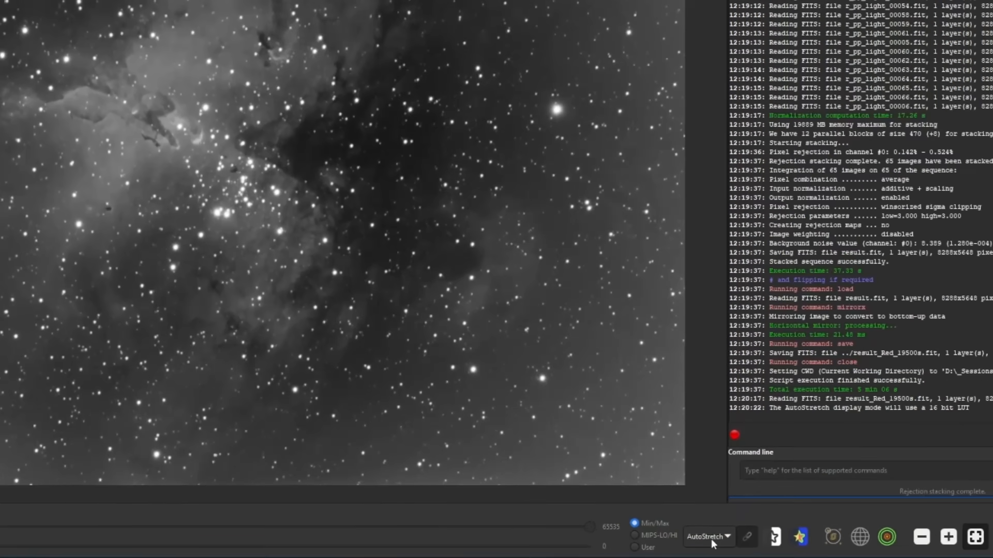
pyautogui.click(682, 528)
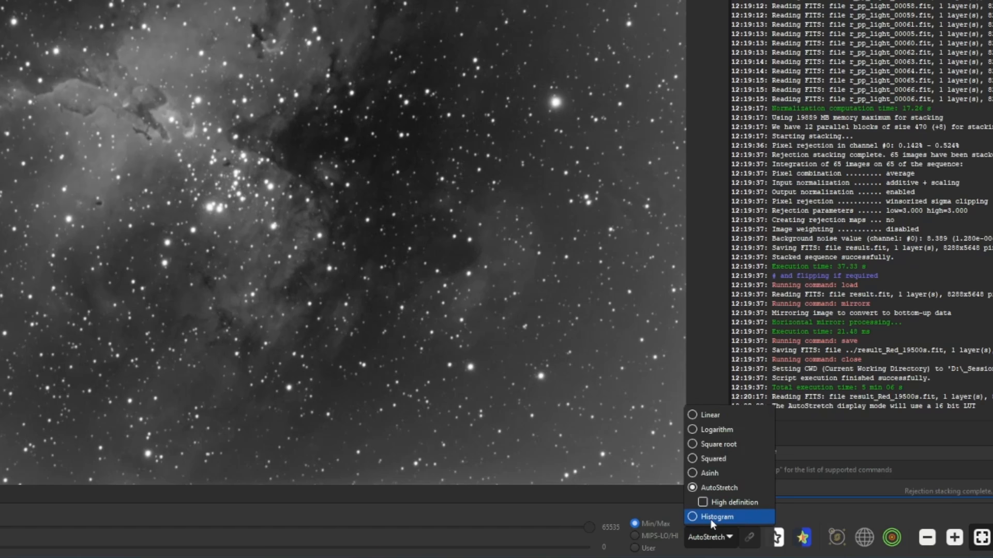
pyautogui.click(711, 519)
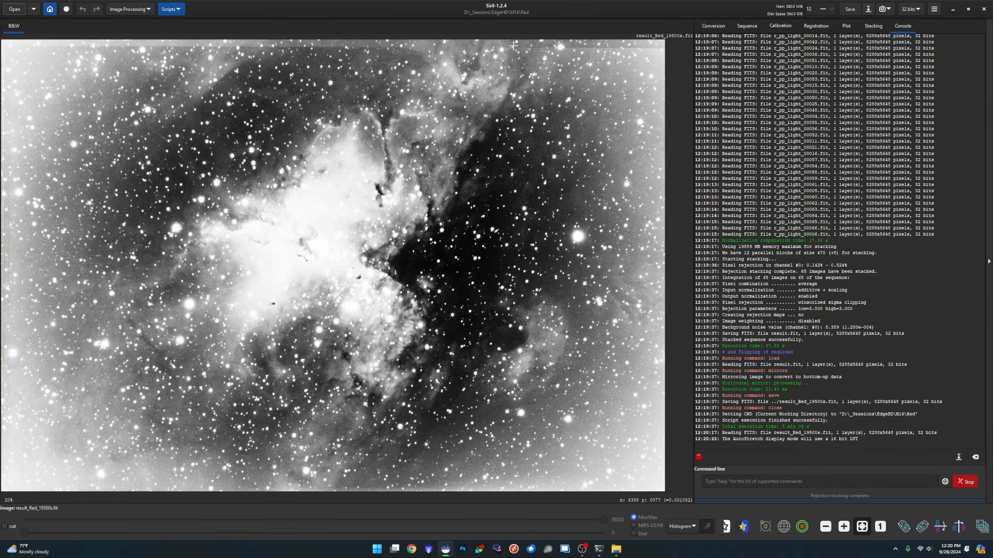
# Crop the thin border off the red stack to about 8107 x 5415 pixels and save the file
pyautogui.moveTo(10, 51); pyautogui.dragTo(659, 485)
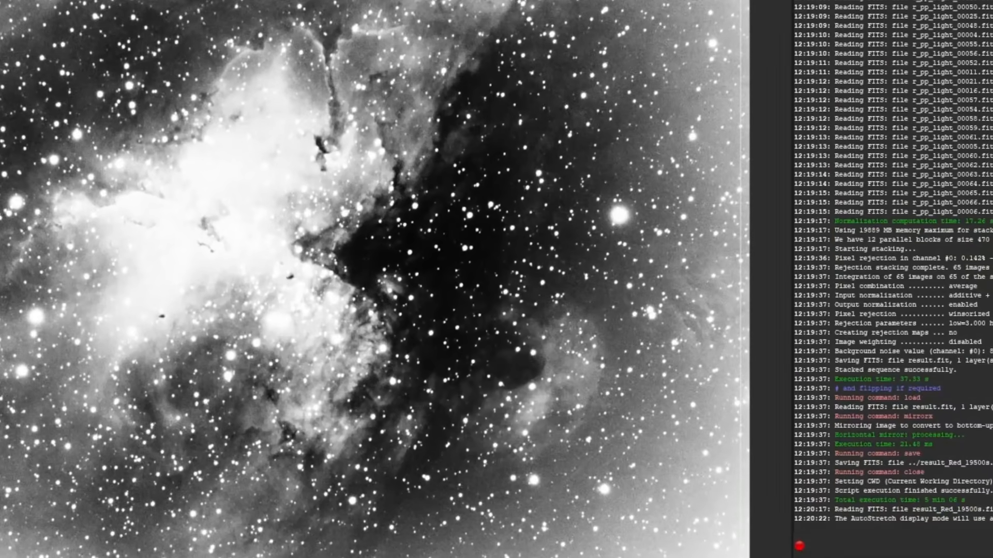
pyautogui.rightClick(459, 245)
pyautogui.click(504, 360)
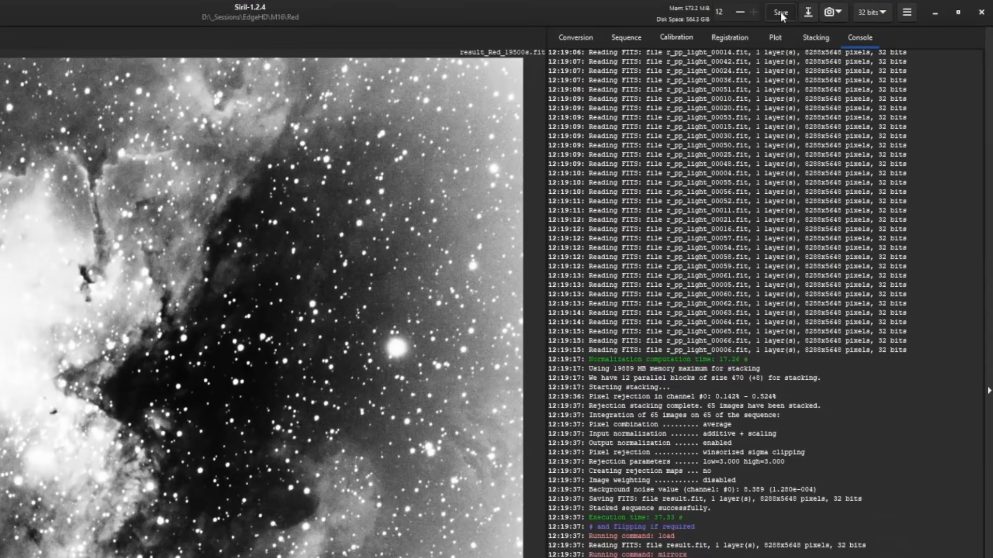
pyautogui.click(780, 11)
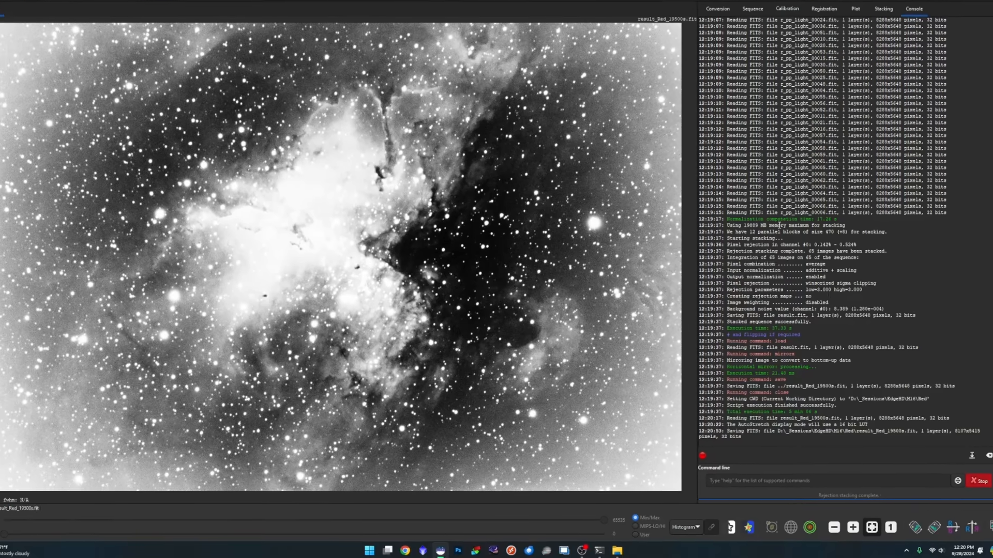
# Set the display mode of the cropped red image to AutoStretch
pyautogui.click(683, 526)
pyautogui.click(749, 489)
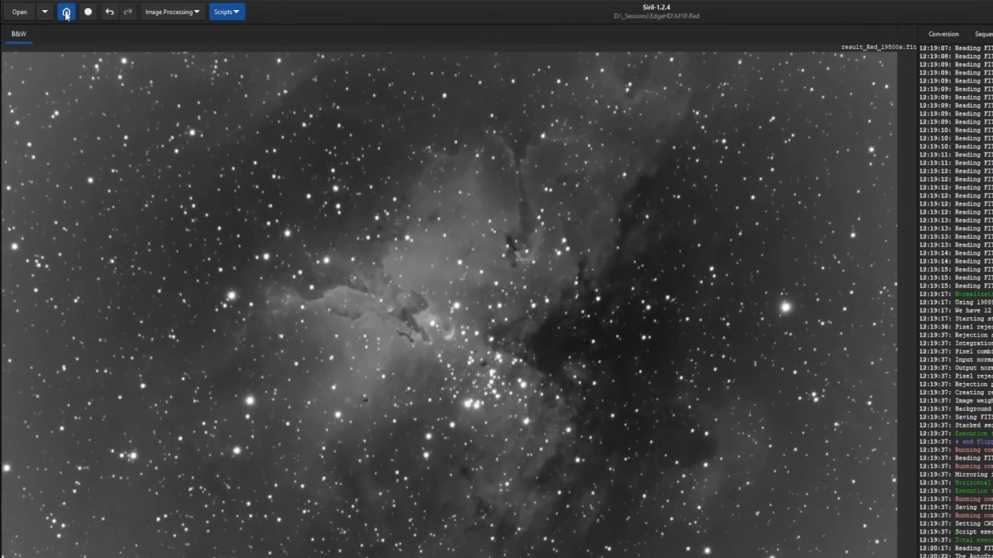
# Set the working directory to the Green folder of the M16 session
pyautogui.click(66, 13)
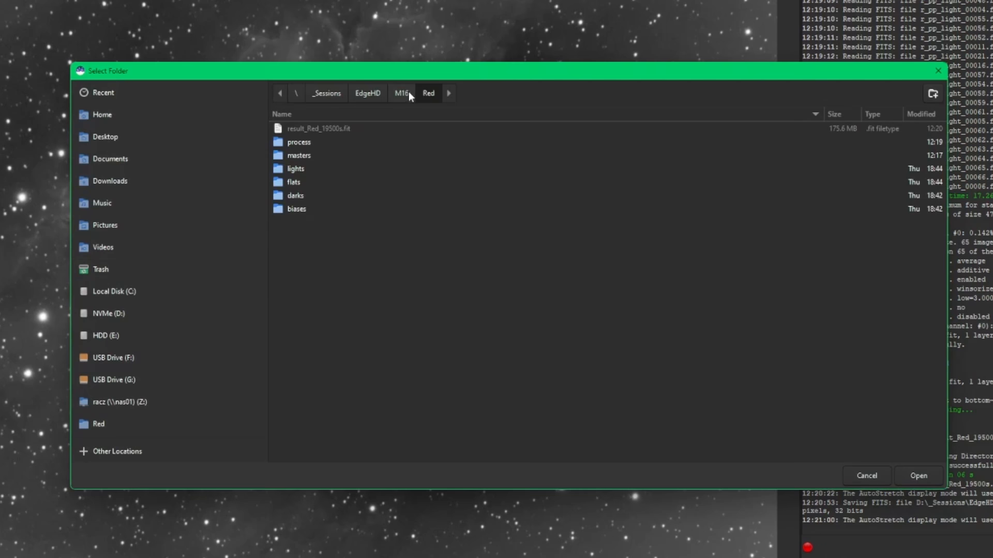
pyautogui.click(405, 92)
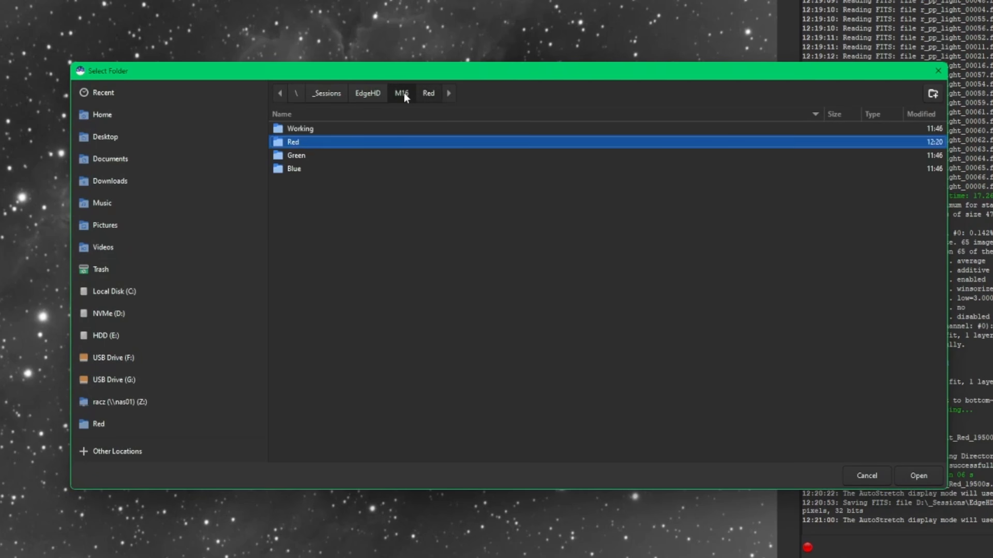
pyautogui.doubleClick(300, 151)
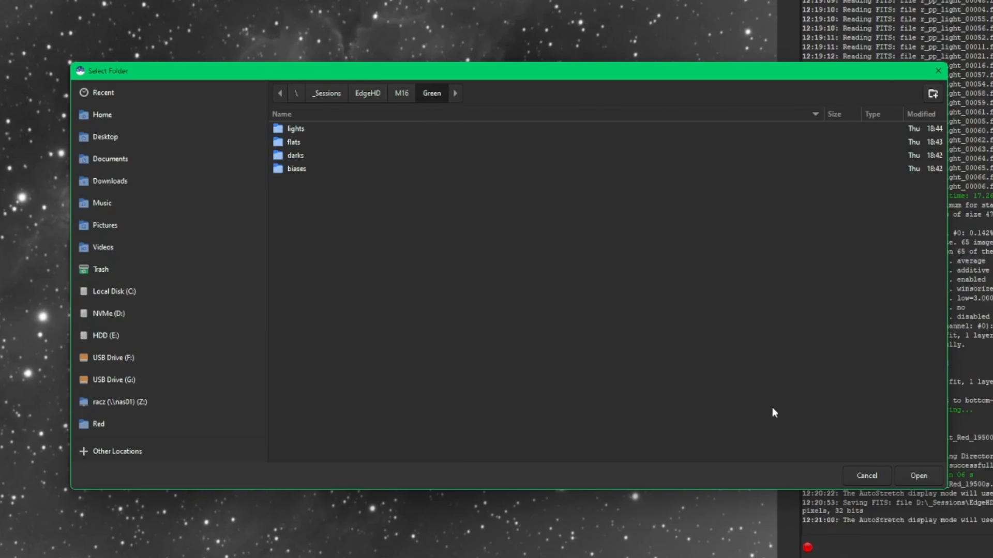
pyautogui.click(918, 475)
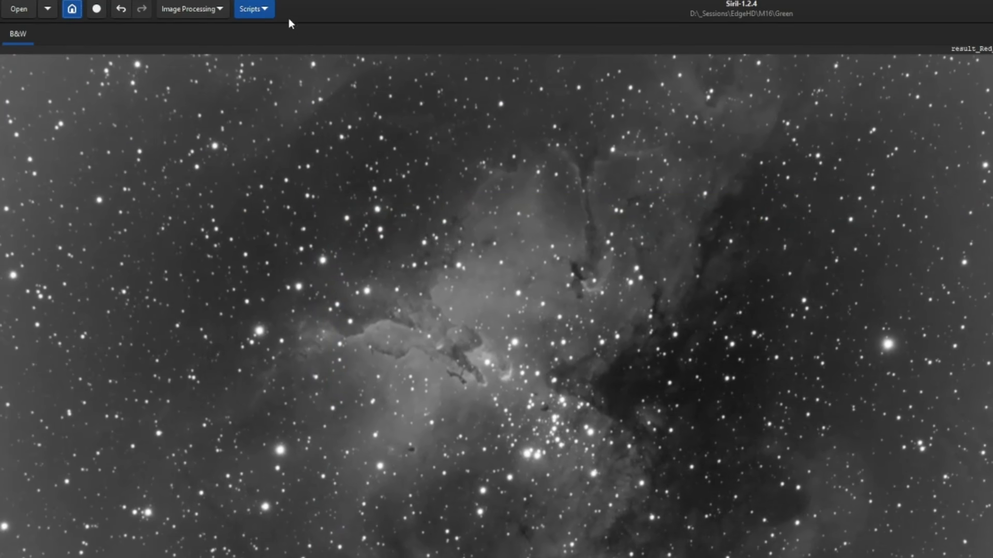
# Run the Mono_Preprocessing script on the green frames and open the stacked result_Green_26700s.fit
pyautogui.click(258, 9)
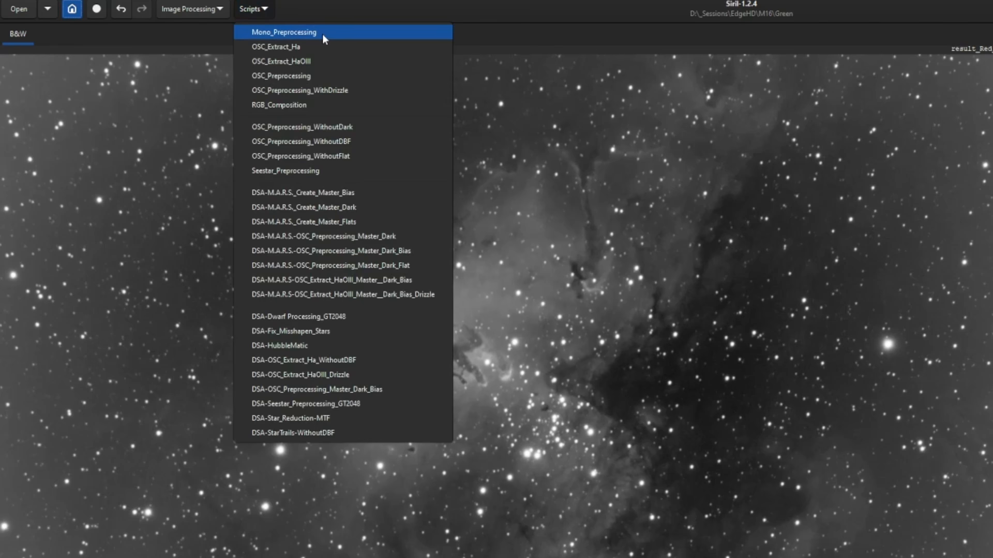
pyautogui.click(321, 34)
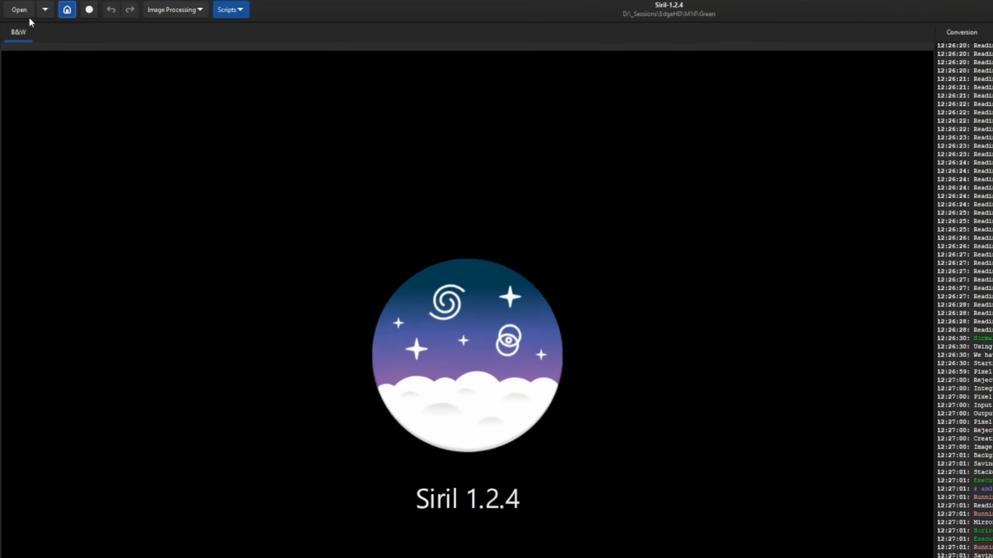
pyautogui.click(20, 12)
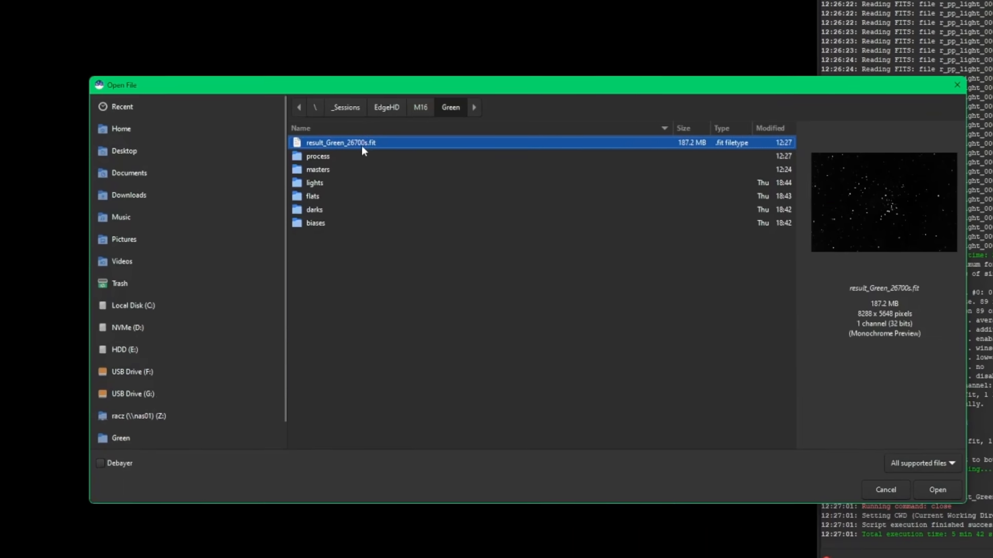
pyautogui.doubleClick(555, 248)
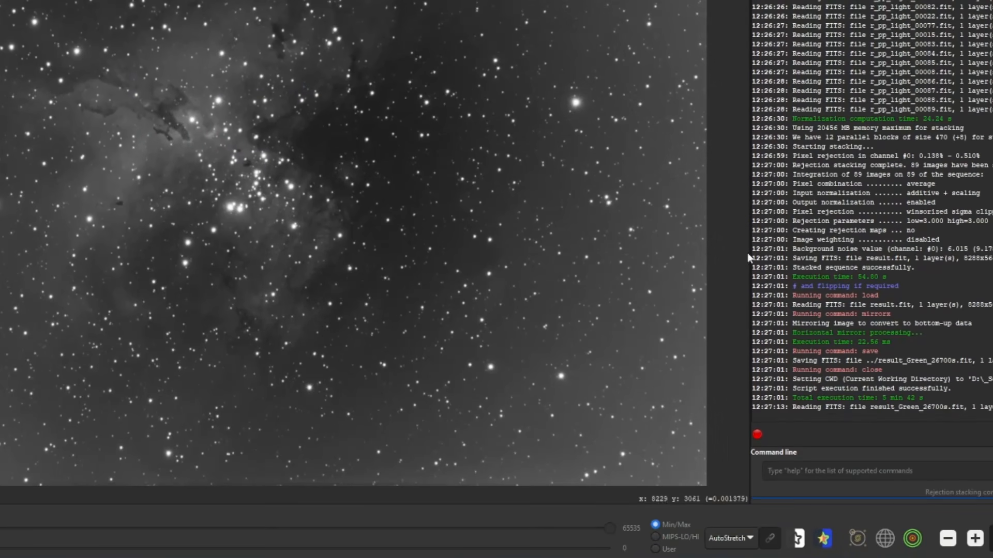
# Show the green stack in Histogram mode, crop its thin border off to about 8082 x 5430 pixels and save the file
pyautogui.click(736, 537)
pyautogui.click(729, 520)
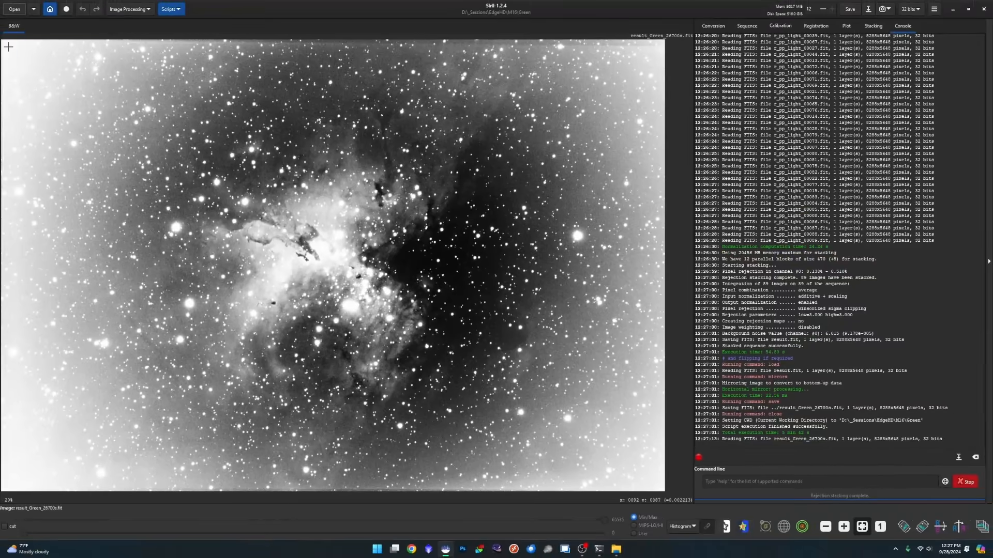
pyautogui.moveTo(9, 47); pyautogui.dragTo(513, 340)
pyautogui.rightClick(484, 214)
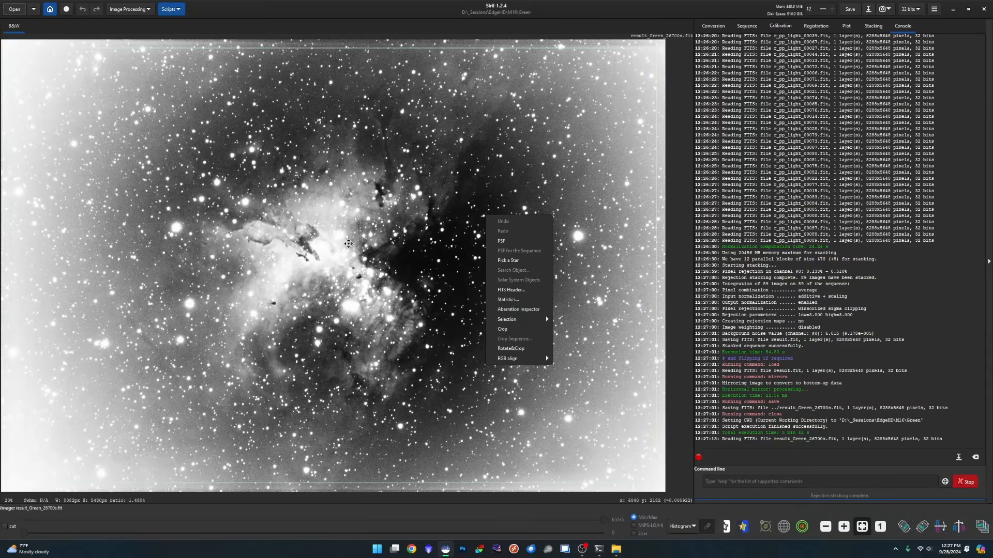
pyautogui.click(488, 329)
pyautogui.click(848, 11)
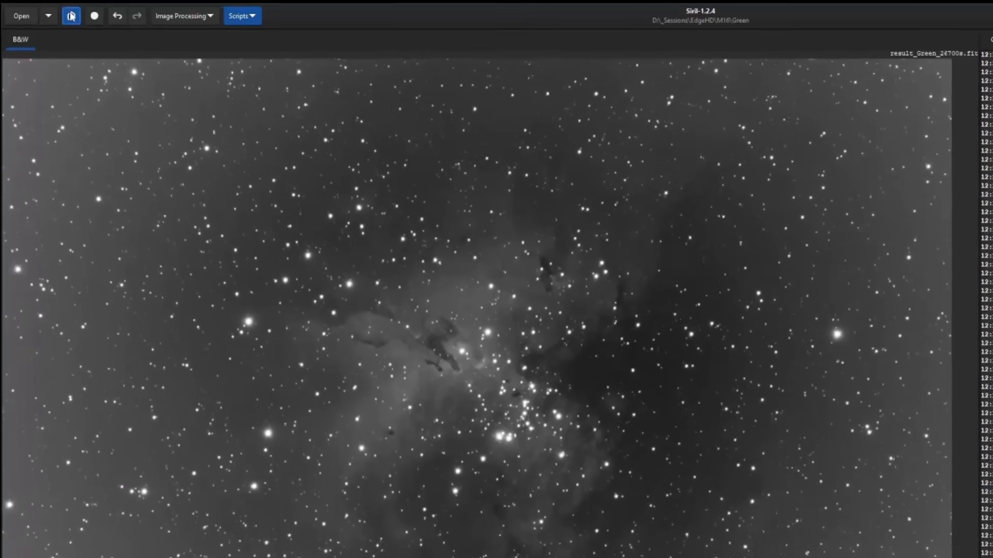
# Set the working directory to the Blue folder of the M16 session
pyautogui.click(71, 16)
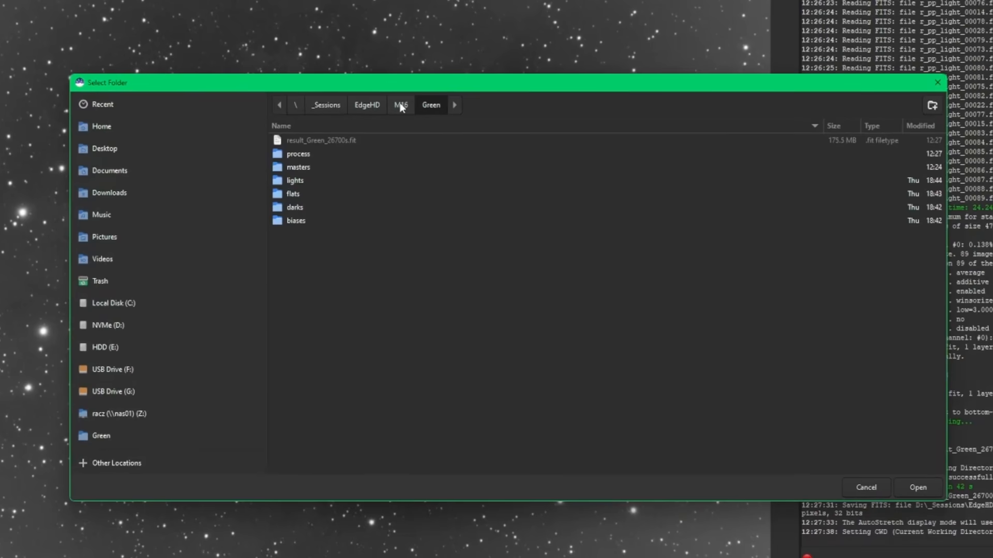
pyautogui.click(401, 106)
pyautogui.doubleClick(295, 180)
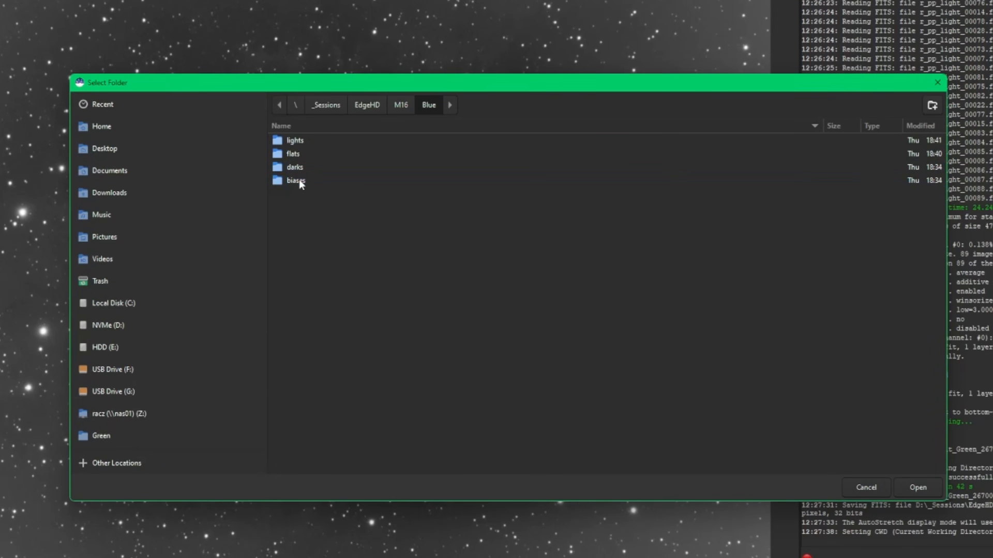
pyautogui.click(921, 488)
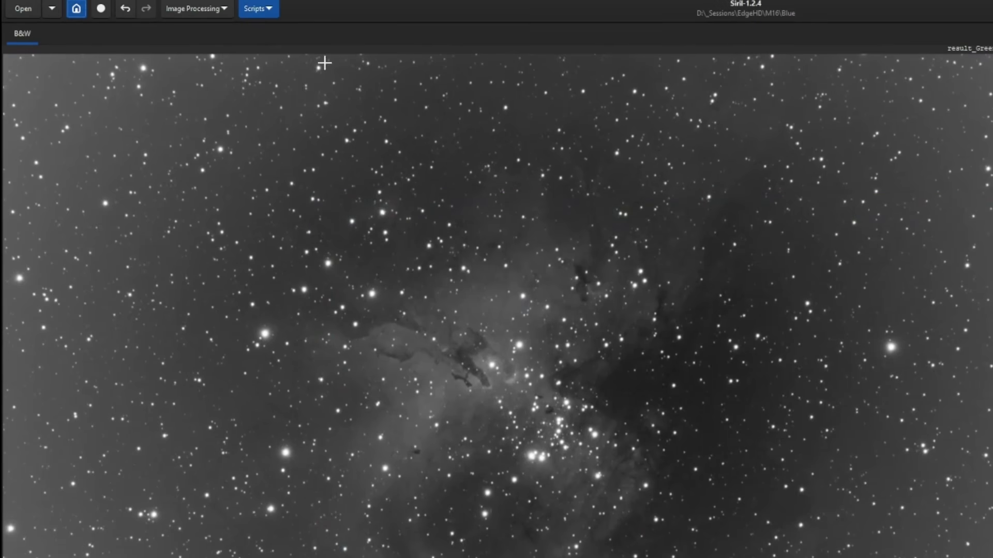
# Run the Mono_Preprocessing script on the blue frames and open the stacked result_Blue_21000s.fit
pyautogui.click(269, 9)
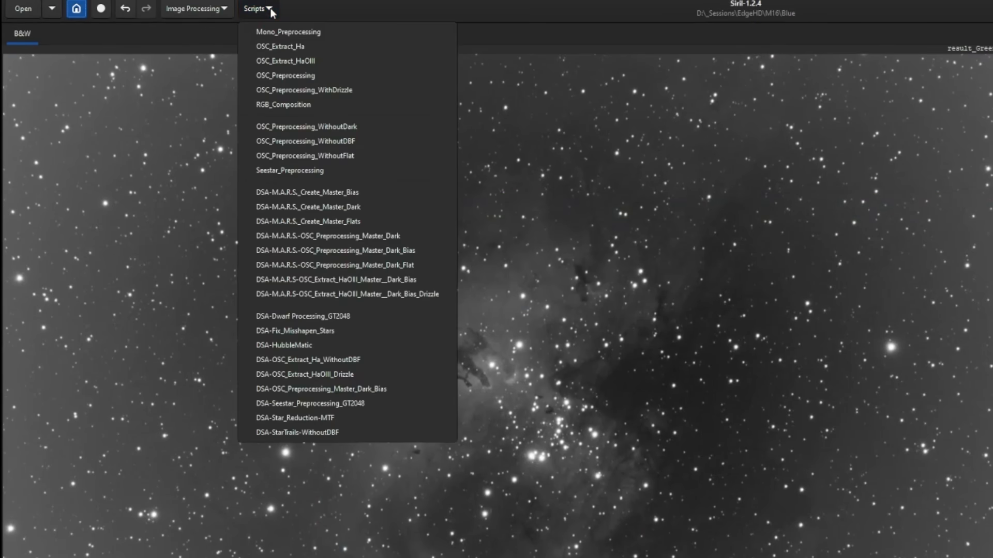
pyautogui.click(325, 31)
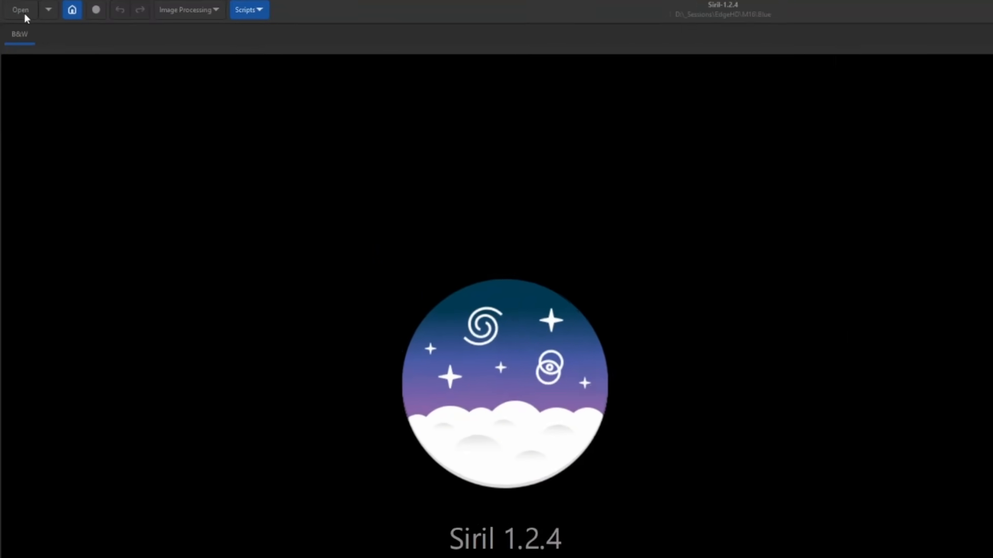
pyautogui.click(14, 9)
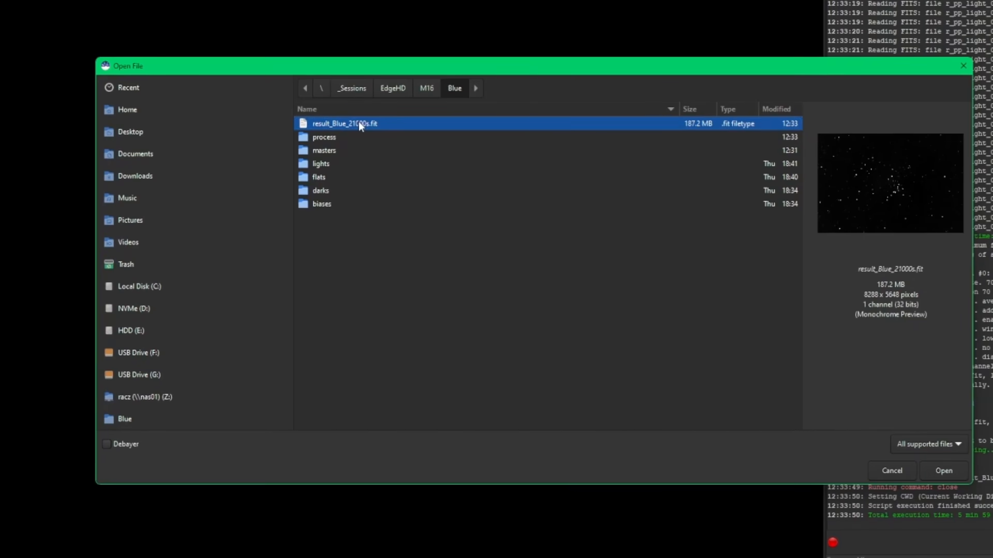
pyautogui.doubleClick(439, 173)
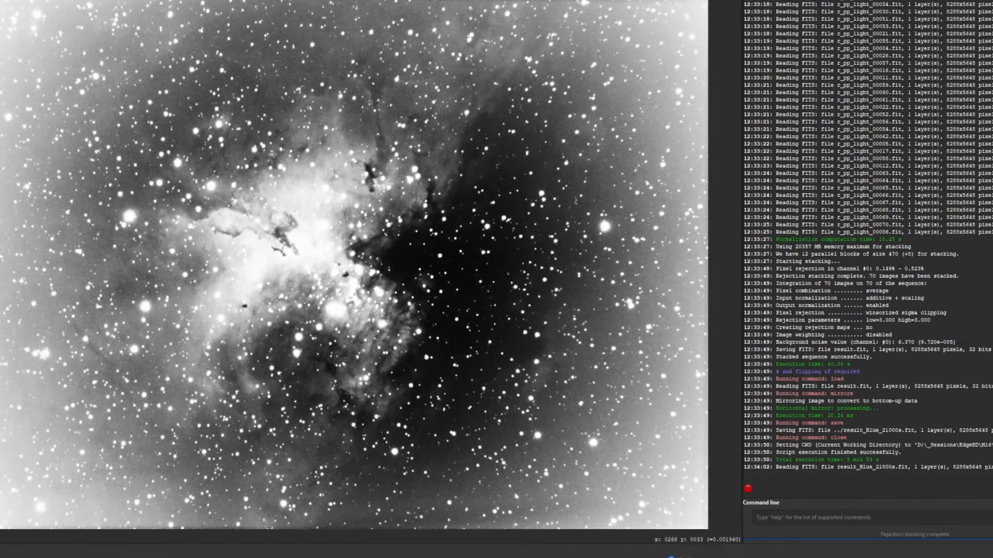
# Crop the thin border off the blue stack to about 8107 x 5445 pixels and save the file
pyautogui.moveTo(7, 44); pyautogui.dragTo(657, 485)
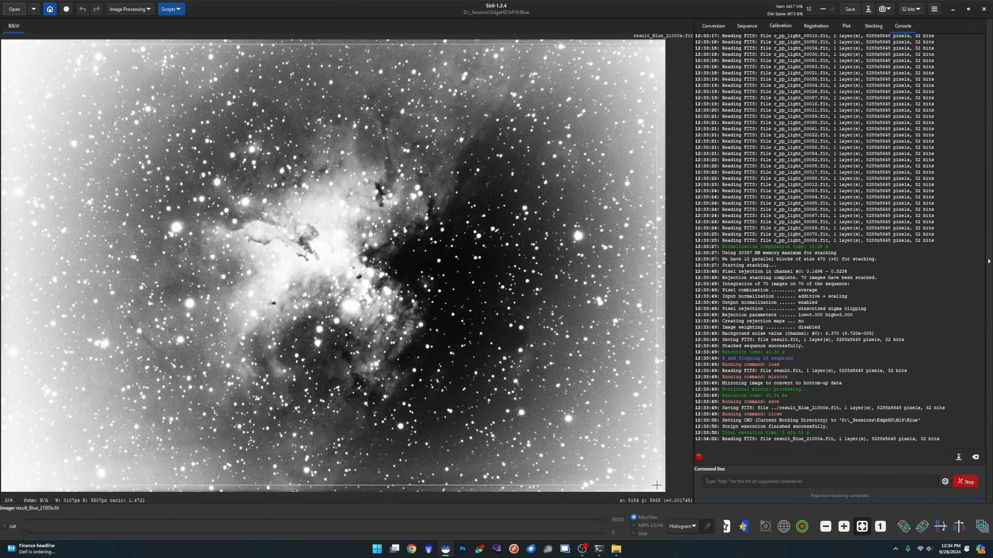
pyautogui.moveTo(604, 44); pyautogui.dragTo(604, 50)
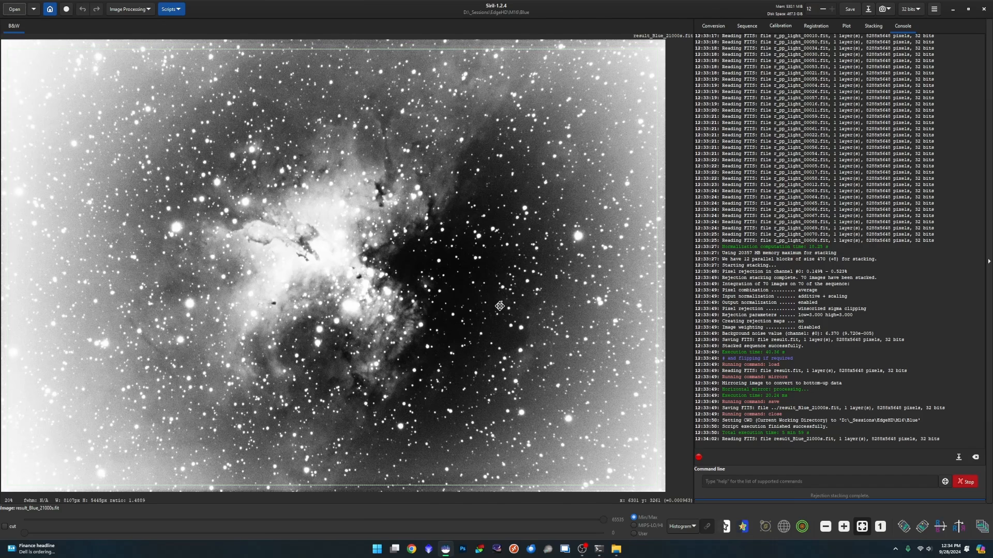
pyautogui.rightClick(466, 277)
pyautogui.click(491, 385)
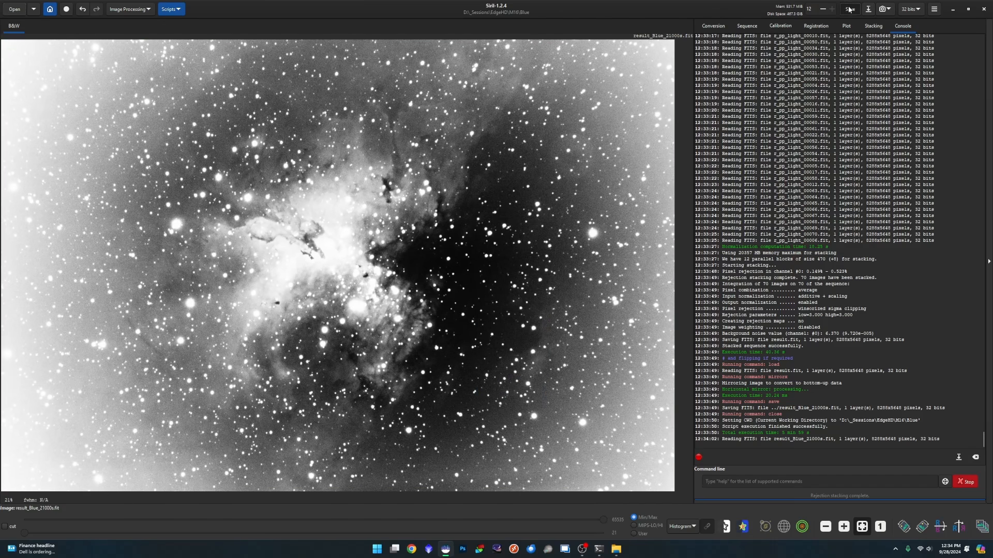
pyautogui.hotkey('ctrl', 's')
# Set the display mode of the cropped blue image to AutoStretch
pyautogui.click(682, 526)
pyautogui.click(690, 494)
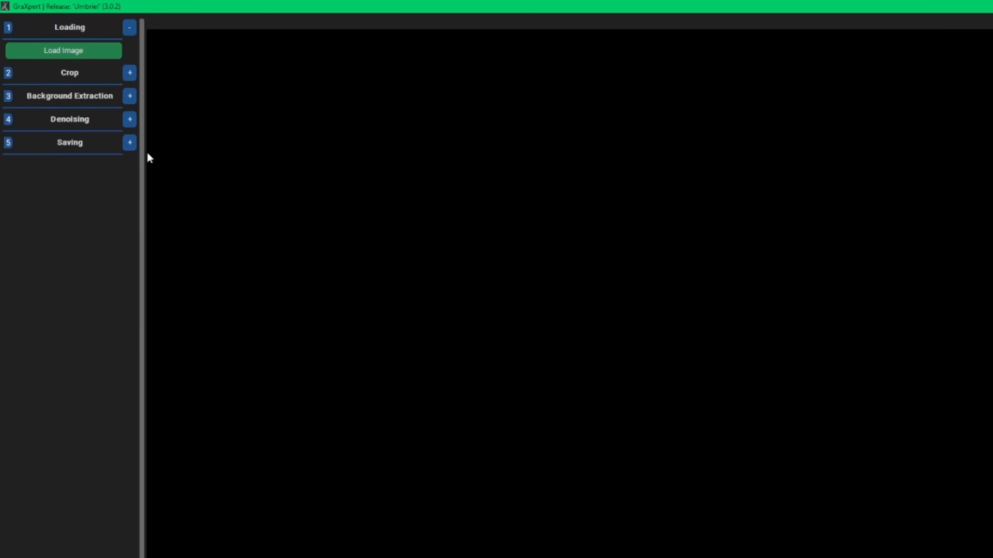
# Switch to GraXpert, load result_Red_19500s.fit and calculate its background with AI interpolation at smoothing 0.8
pyautogui.click(70, 56)
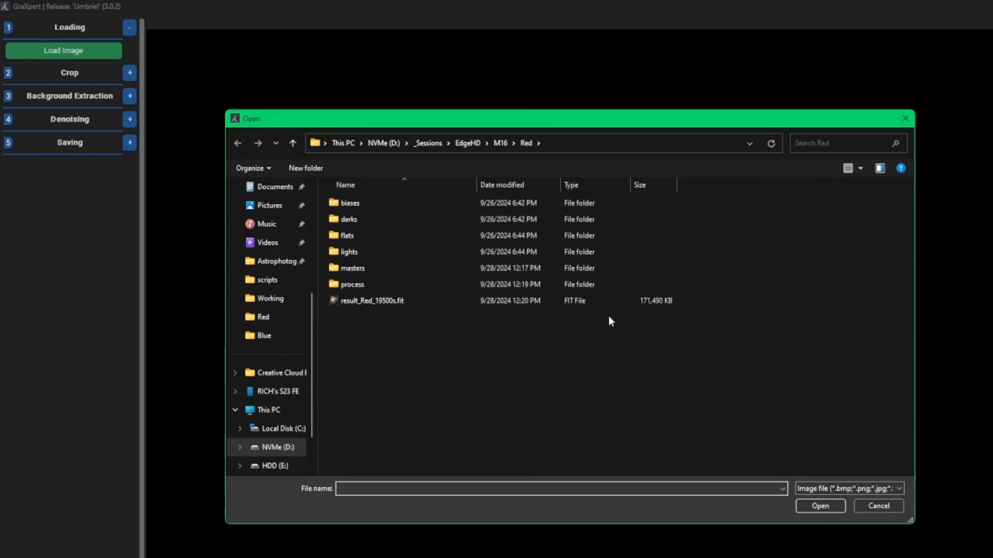
pyautogui.doubleClick(369, 301)
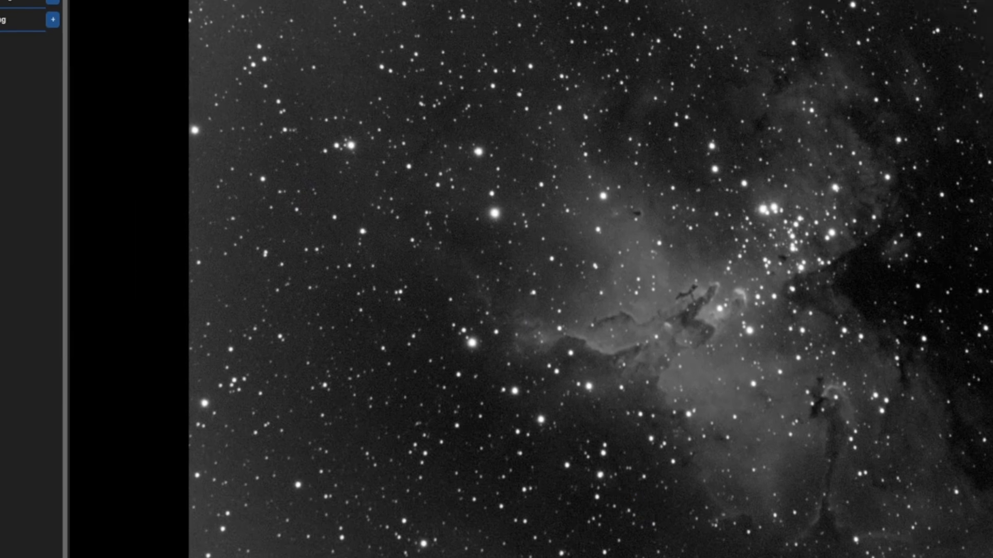
pyautogui.click(133, 98)
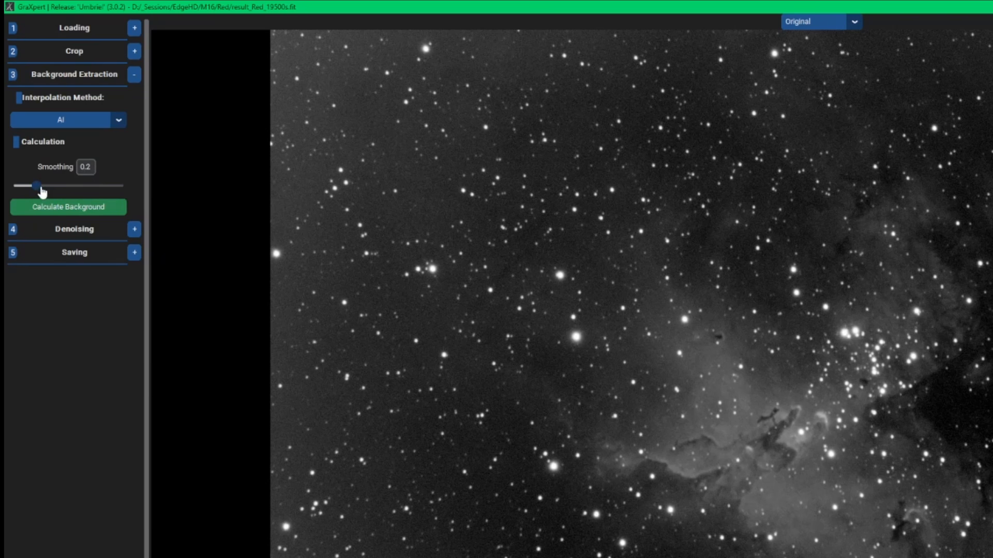
pyautogui.moveTo(42, 189); pyautogui.dragTo(107, 192)
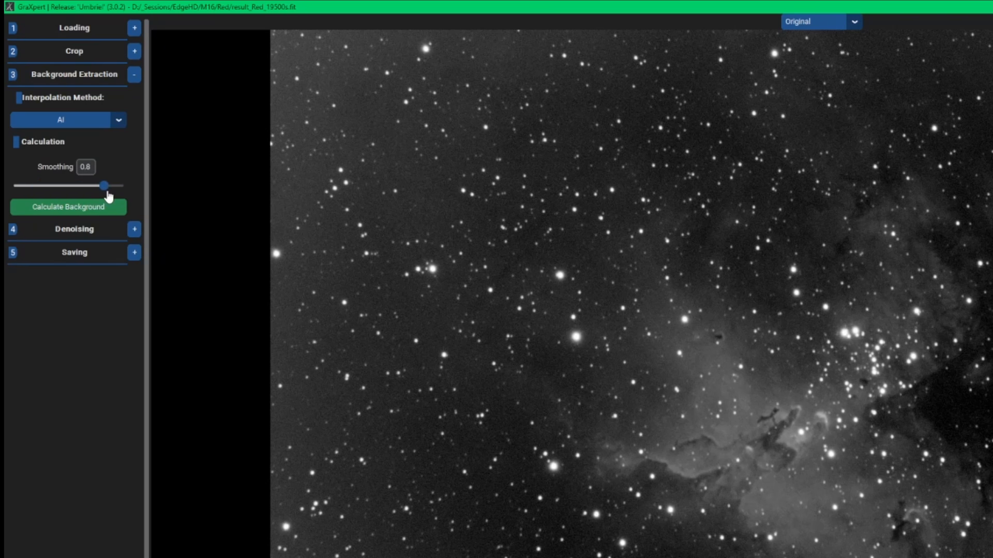
pyautogui.click(87, 210)
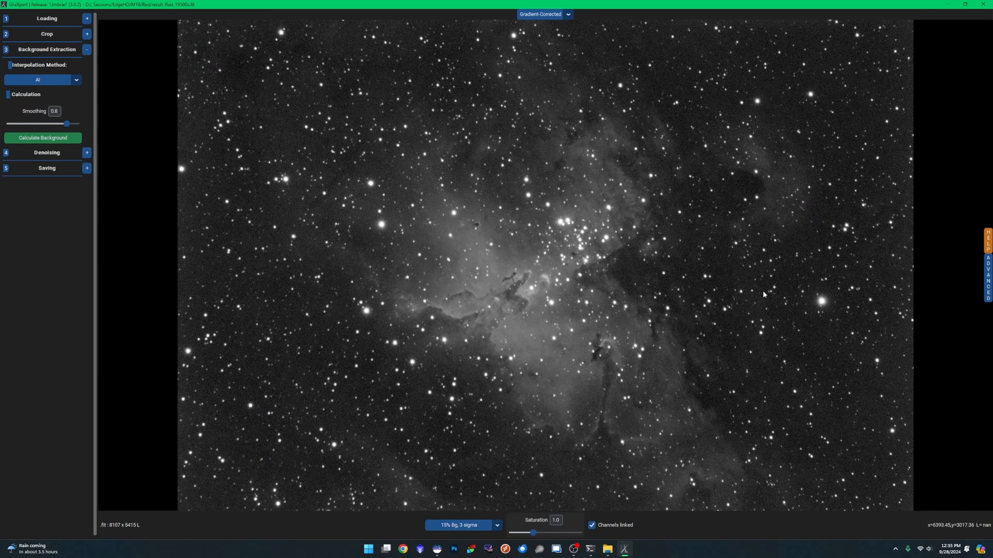
# Examine the extracted Background model of the red image, then return to the Gradient-Corrected view
pyautogui.click(531, 15)
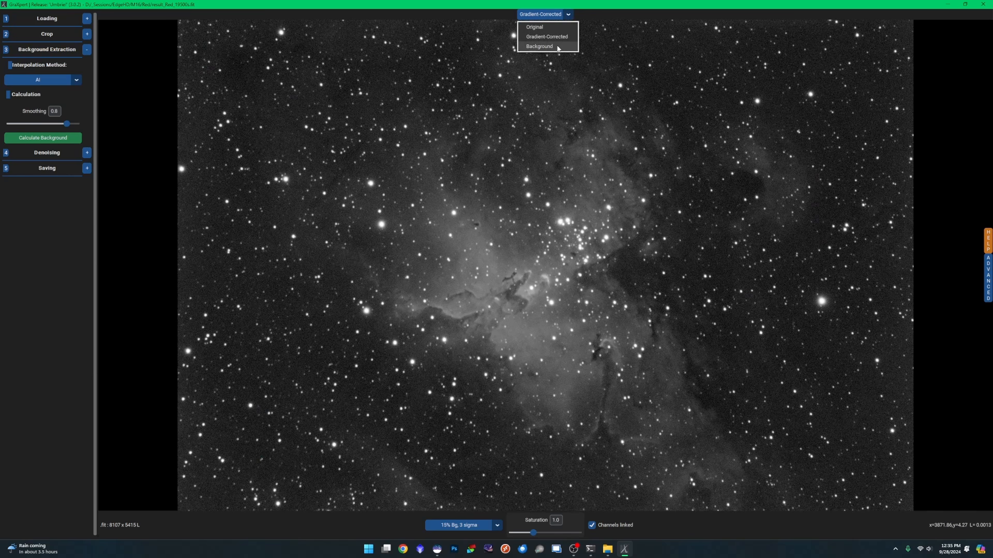
pyautogui.click(539, 47)
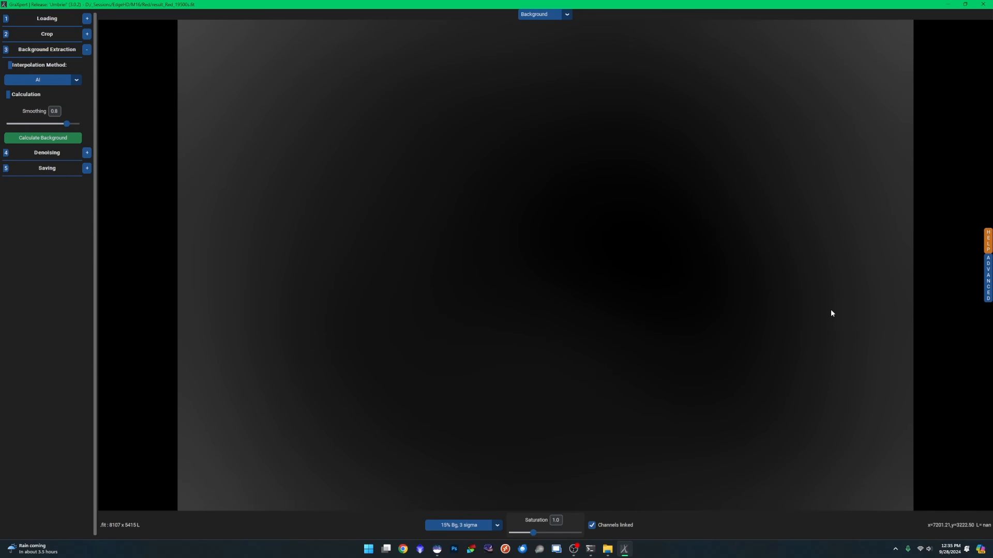
pyautogui.click(535, 14)
pyautogui.click(540, 35)
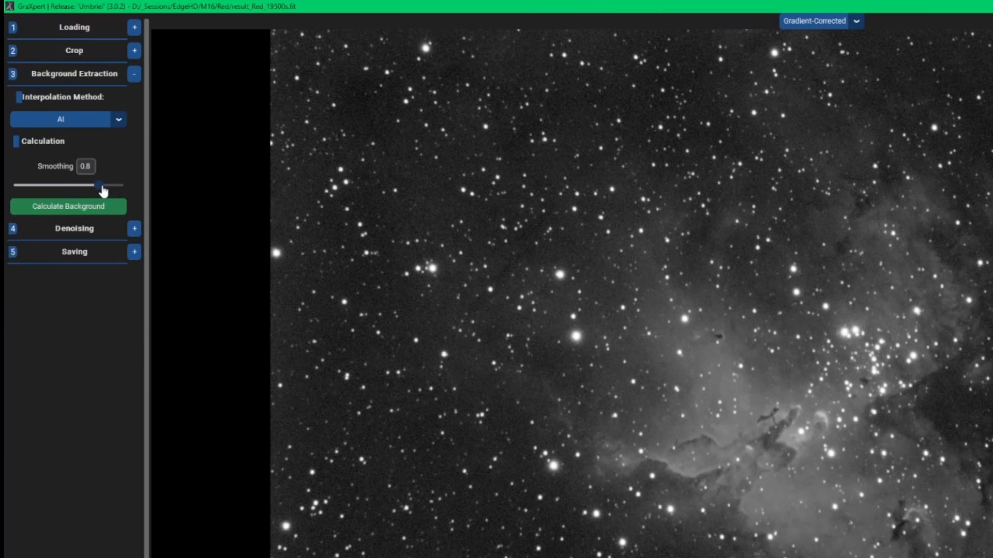
# Lower the background extraction smoothing to 0.2
pyautogui.moveTo(66, 124); pyautogui.dragTo(55, 124)
pyautogui.moveTo(87, 188); pyautogui.dragTo(39, 186)
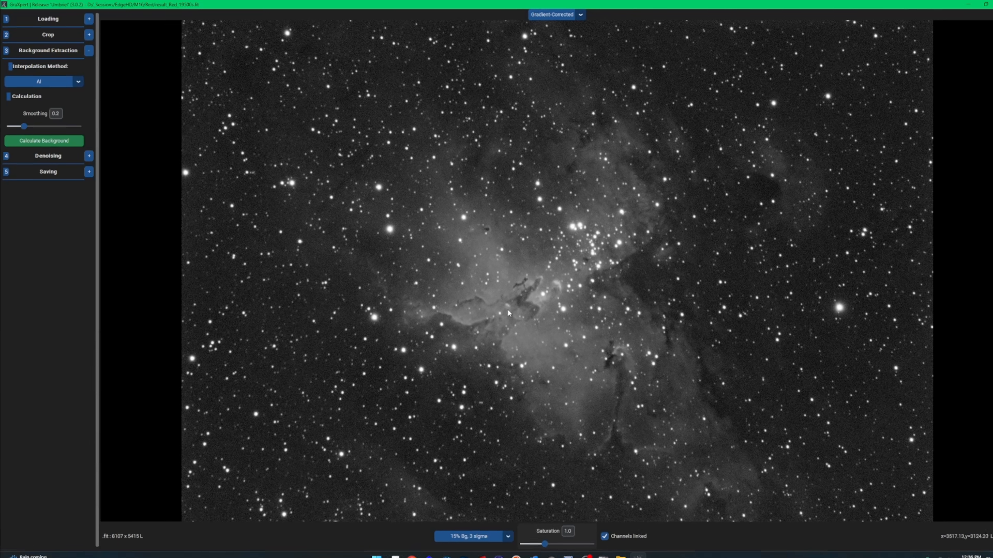
# Denoise the gradient-corrected red image at a denoise strength of 0.9
pyautogui.click(87, 153)
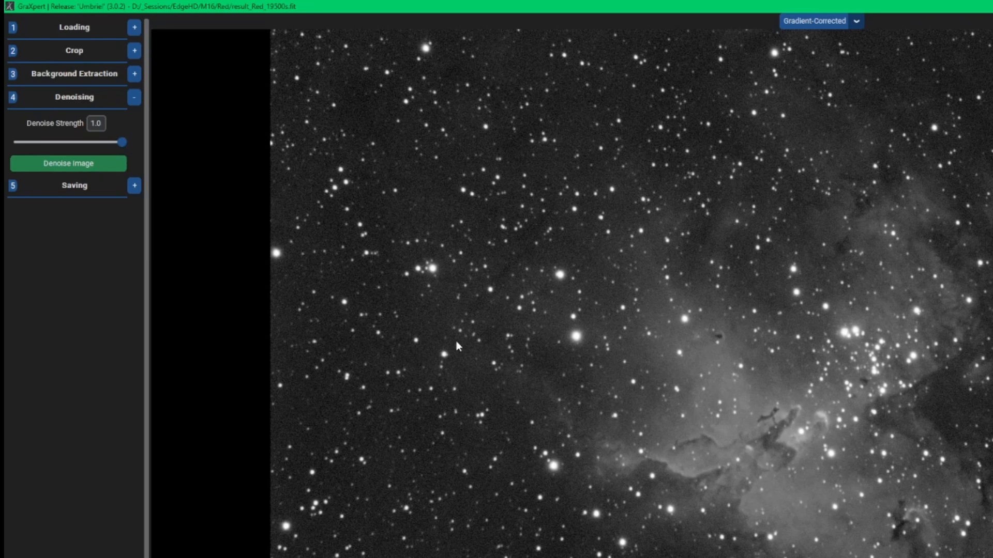
pyautogui.moveTo(122, 142); pyautogui.dragTo(108, 143)
pyautogui.doubleClick(102, 128)
pyautogui.write('.9')
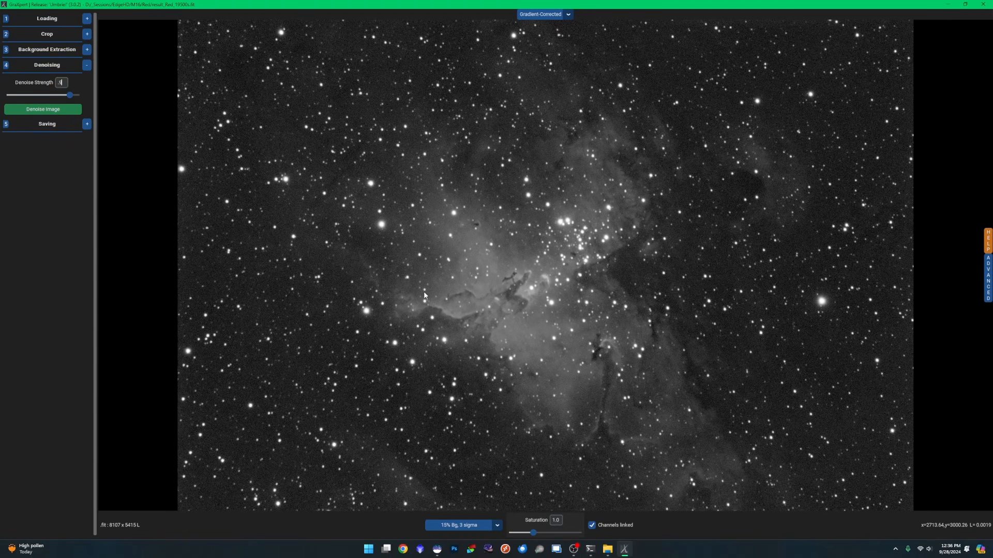
pyautogui.scroll(4, 361, 280)
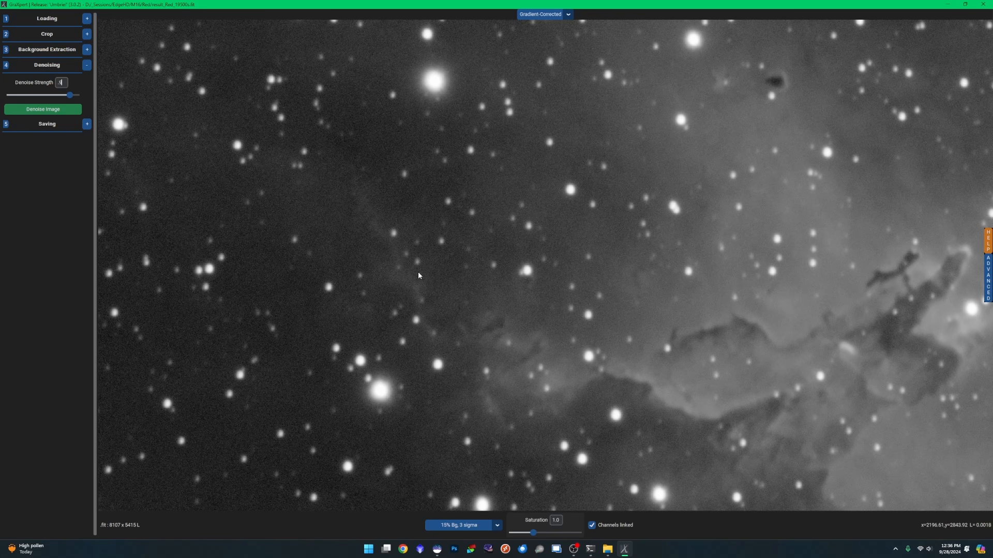
pyautogui.scroll(-4, 419, 276)
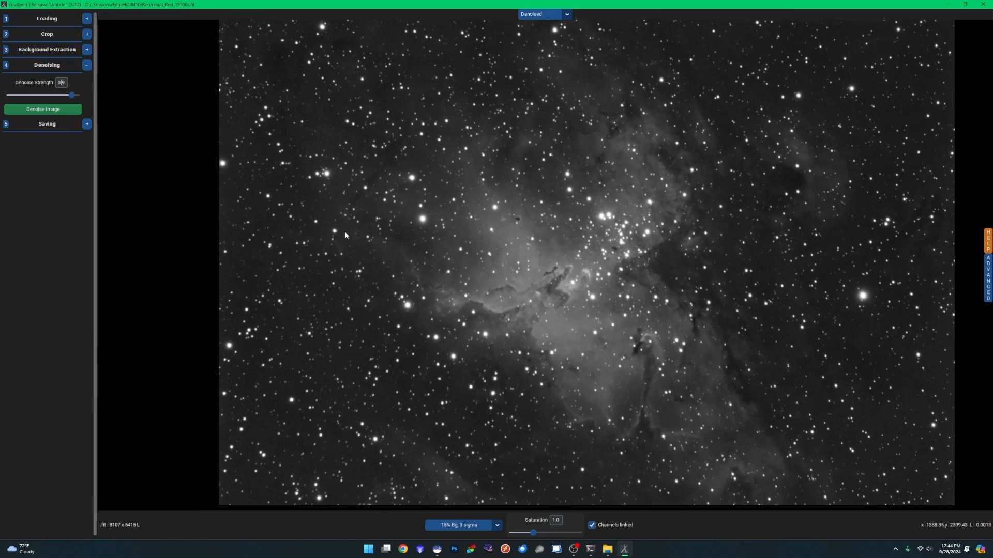
# Save the processed red image as a 32 bit Fits file named r in the M16 Working folder
pyautogui.click(87, 124)
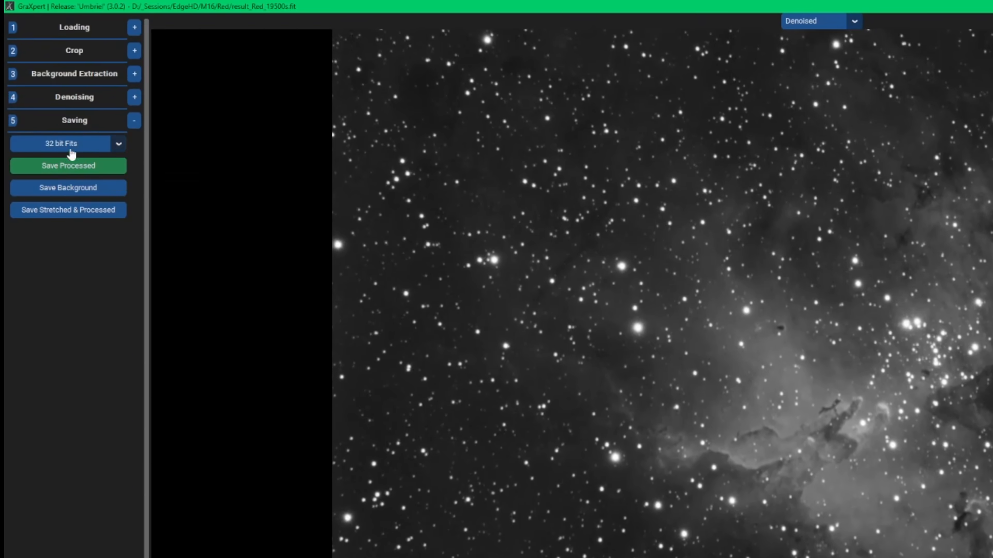
pyautogui.click(88, 166)
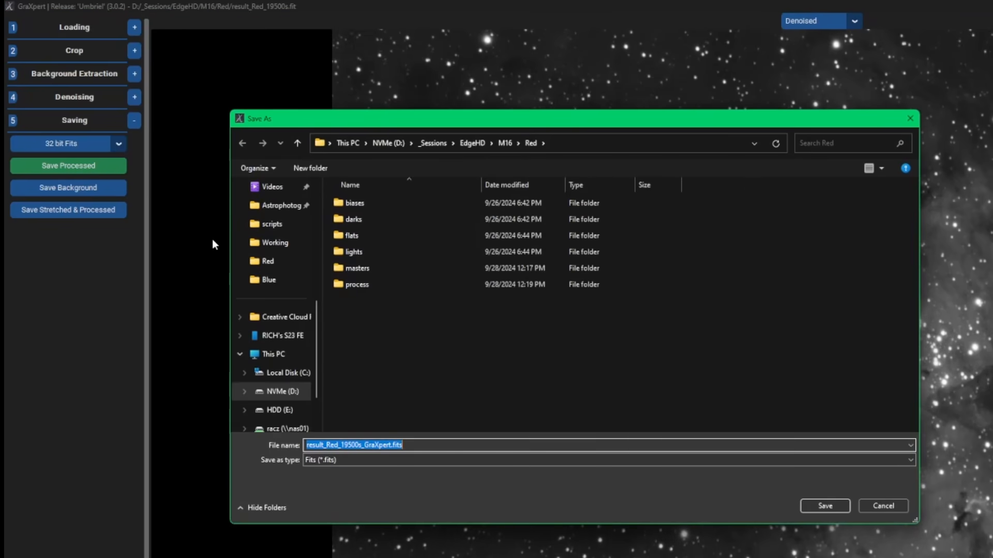
pyautogui.click(504, 143)
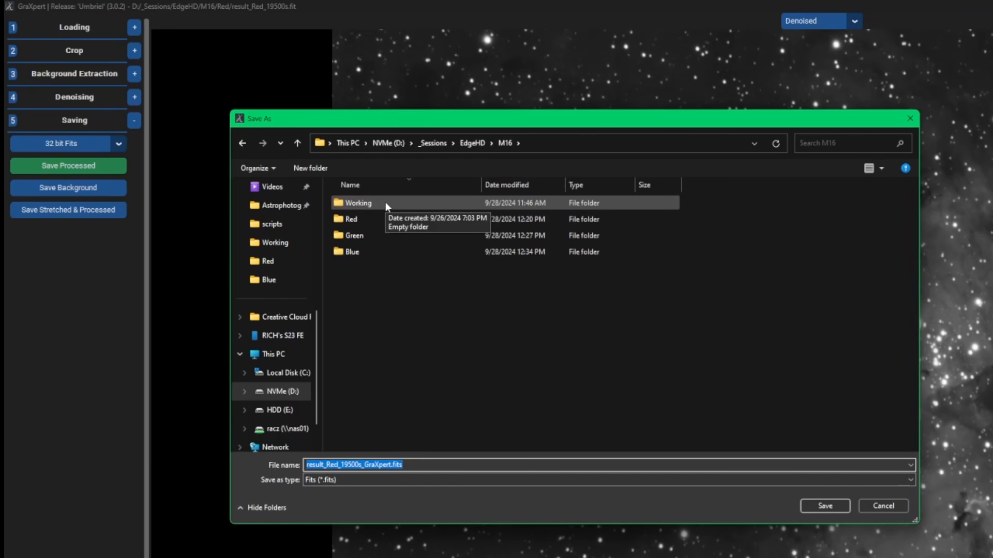
pyautogui.doubleClick(386, 202)
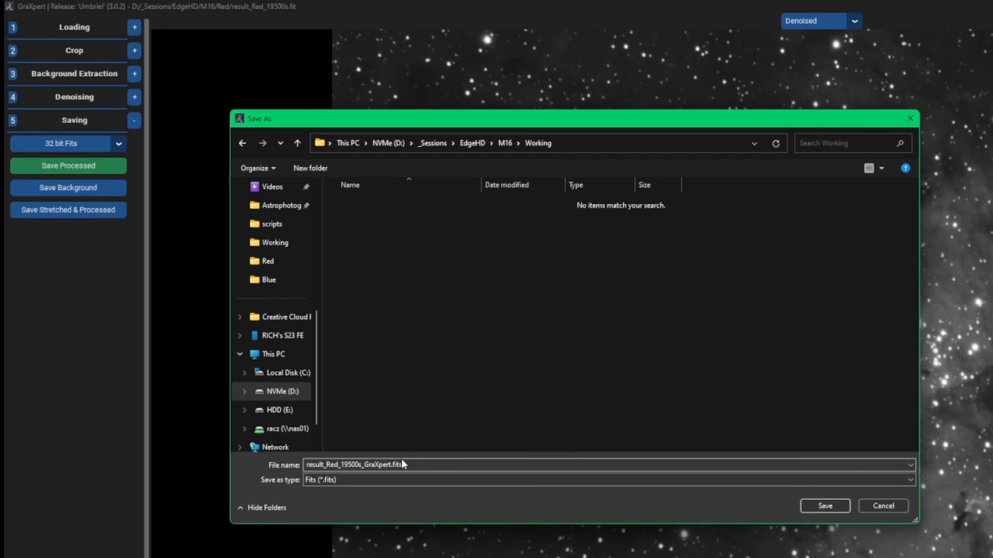
pyautogui.click(418, 468)
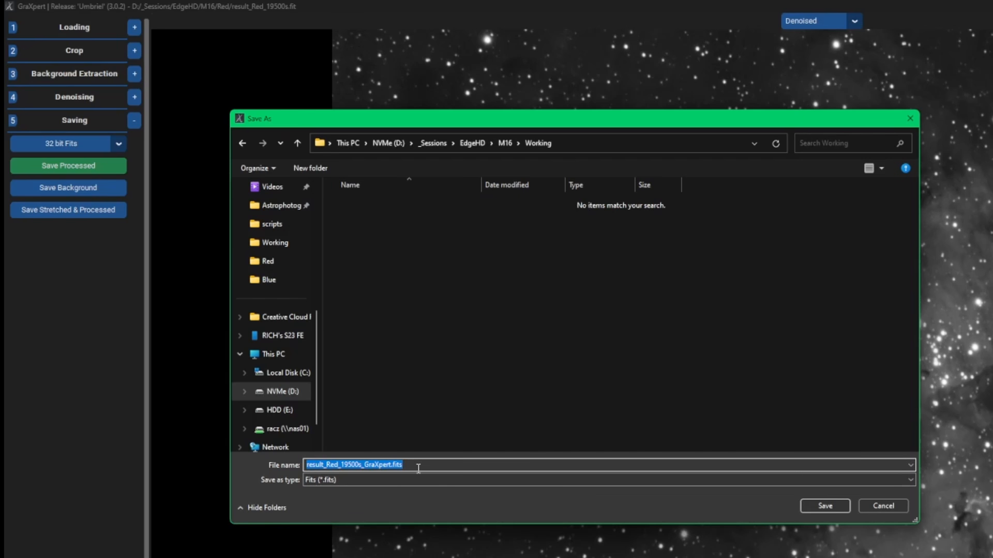
pyautogui.press('BackSpace')
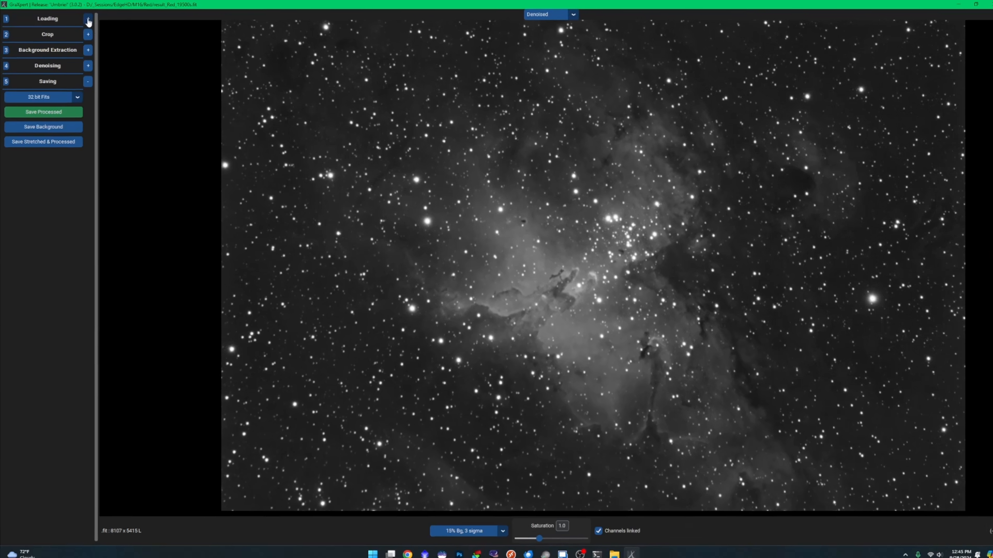
# Load result_Green_26700s.fit from the M16 Green folder
pyautogui.click(88, 22)
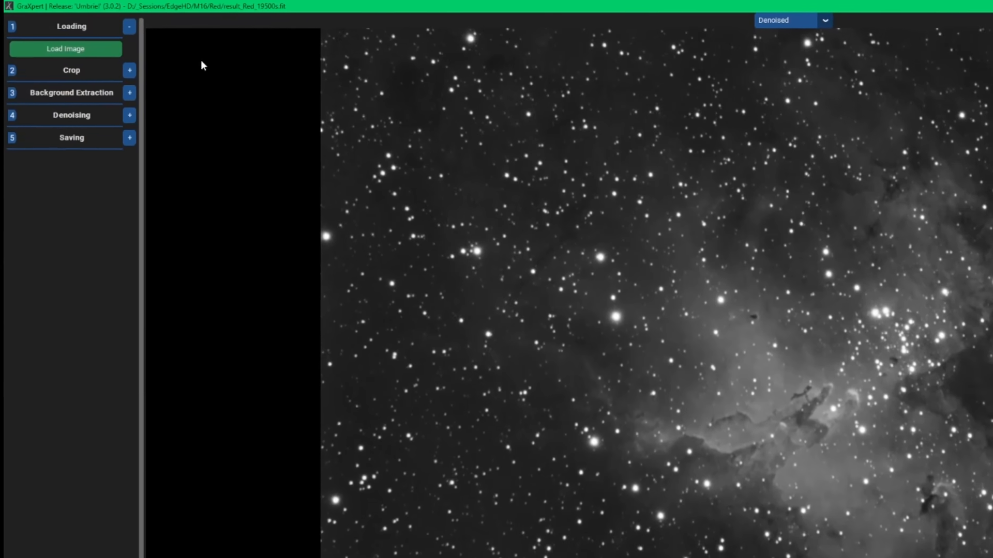
pyautogui.click(43, 34)
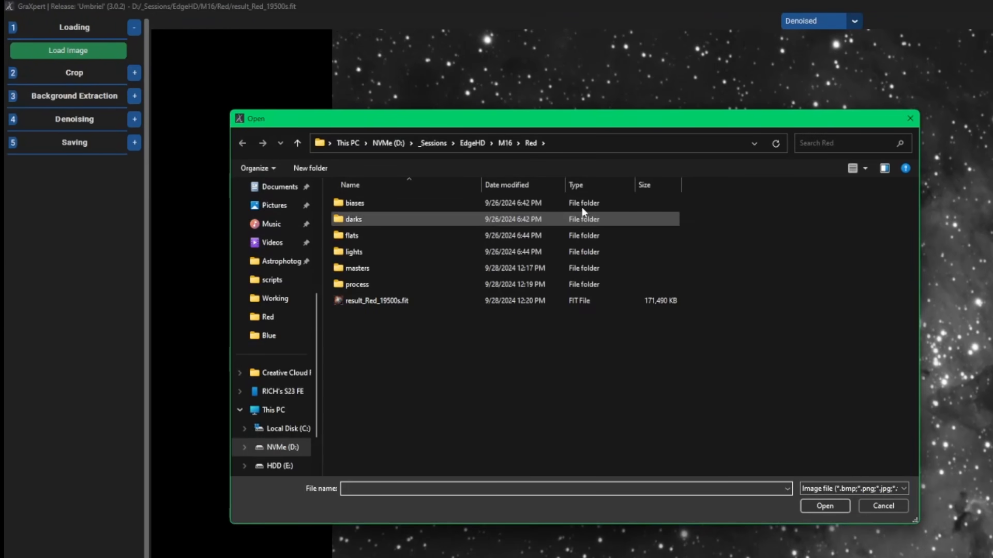
pyautogui.click(506, 143)
pyautogui.doubleClick(367, 236)
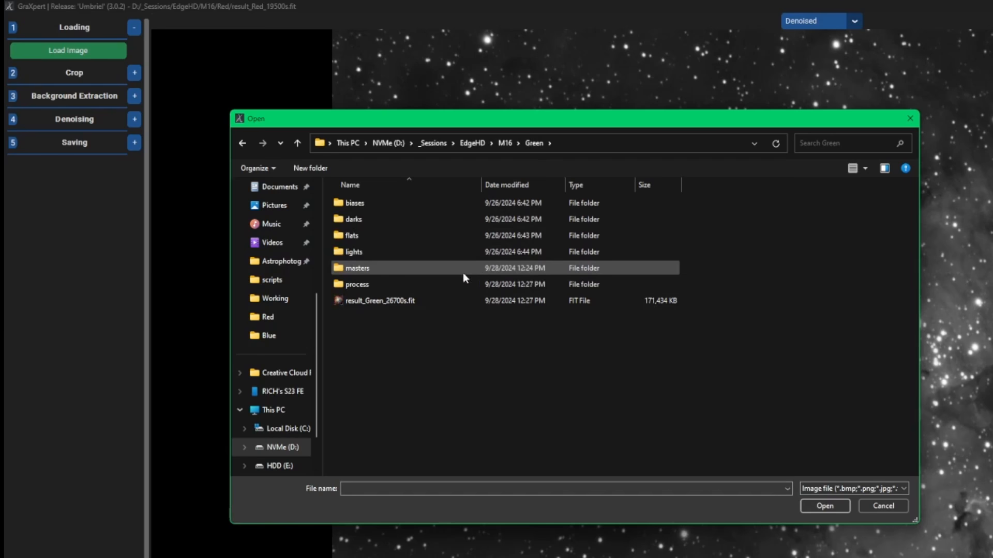
pyautogui.doubleClick(496, 301)
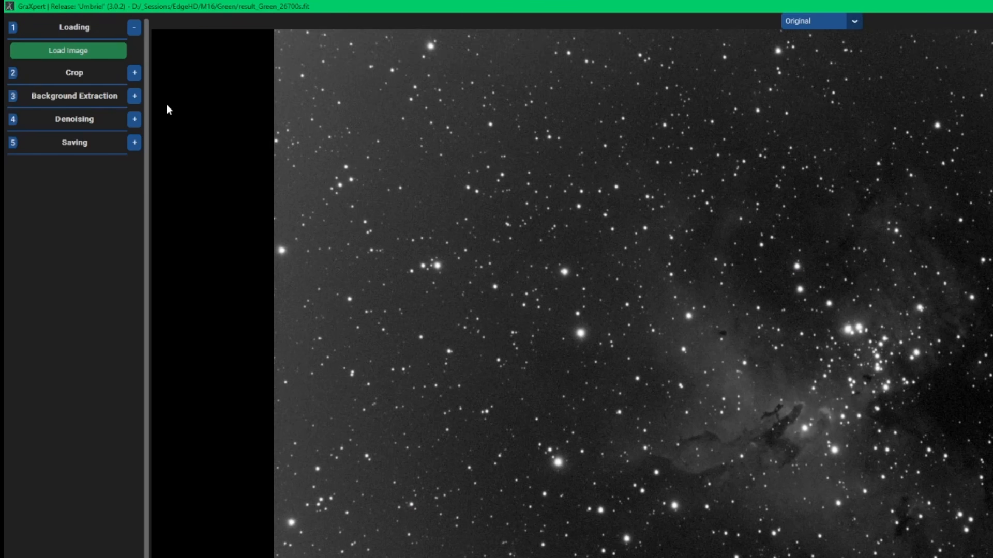
# Extract the green image's background with AI interpolation at smoothing 0.2, and denoise it at strength 0.9
pyautogui.click(135, 96)
pyautogui.click(98, 206)
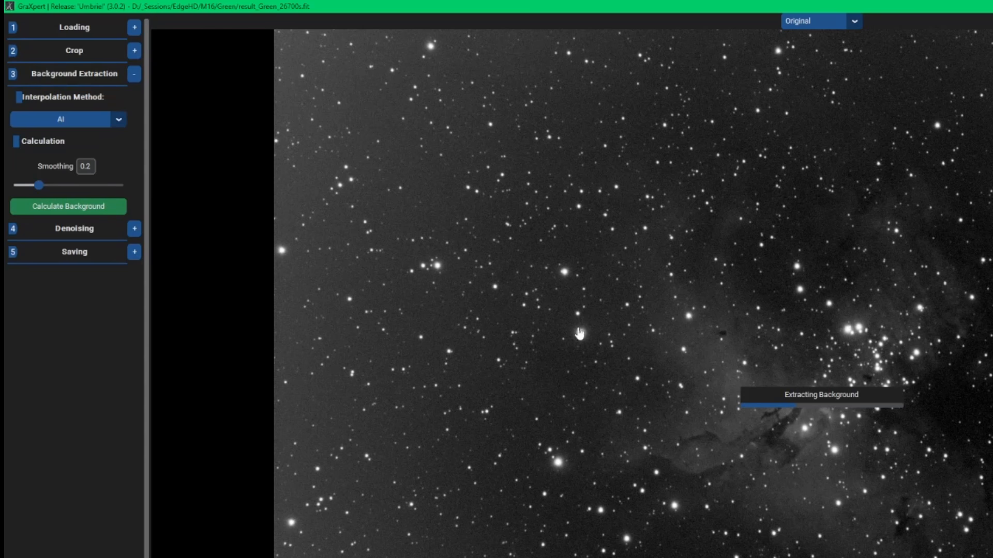
pyautogui.click(133, 227)
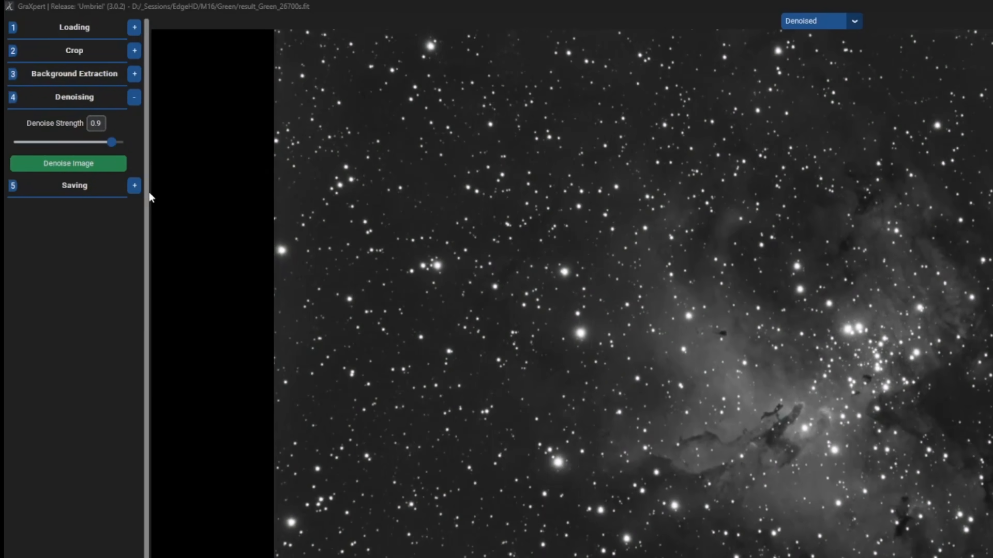
# Save the processed green image as a 32 bit Fits file named g in the M16 Working folder
pyautogui.click(135, 186)
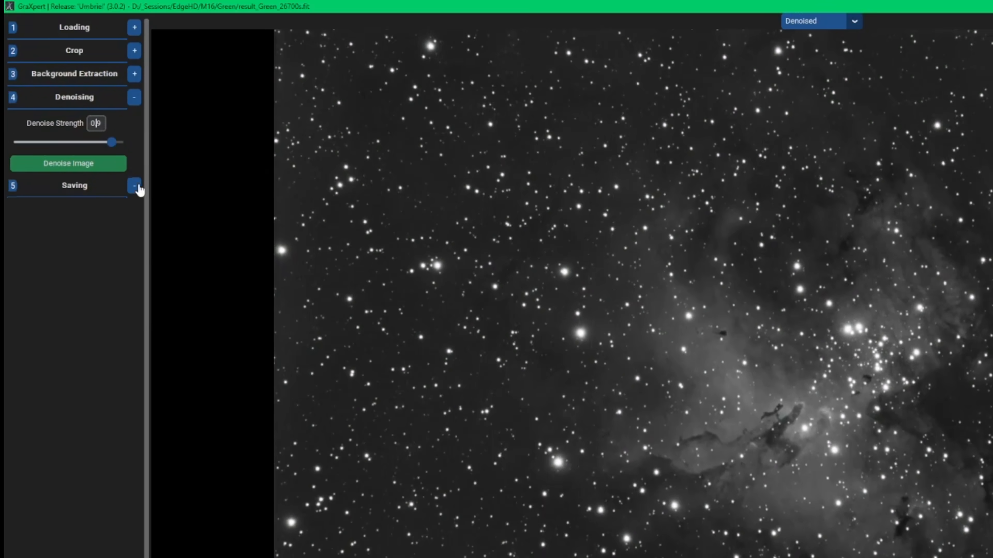
pyautogui.click(92, 167)
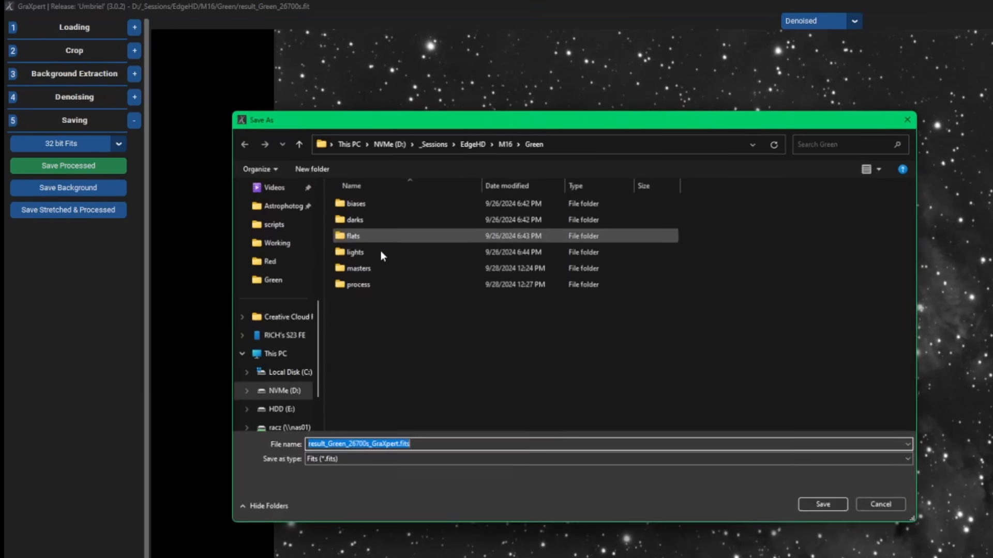
pyautogui.click(505, 143)
pyautogui.click(382, 204)
pyautogui.doubleClick(382, 205)
pyautogui.click(450, 466)
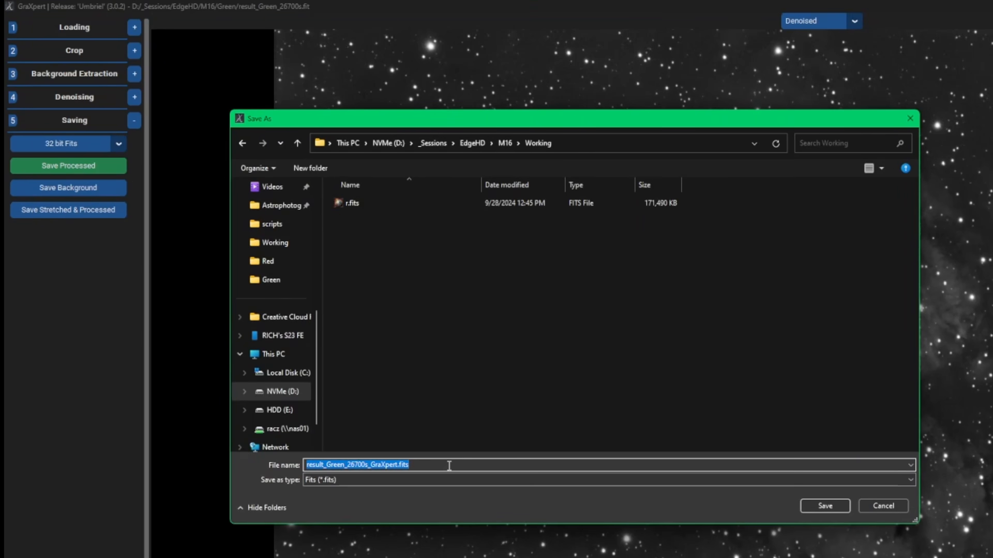
pyautogui.write('g')
pyautogui.press('Return')
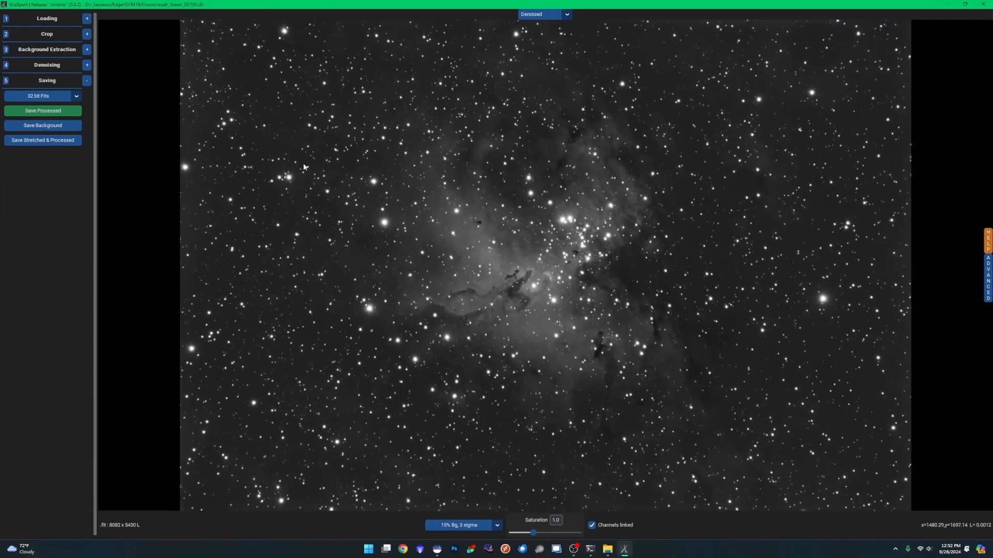
# Load result_Blue_21000s.fit from the M16 Blue folder
pyautogui.click(87, 18)
pyautogui.click(57, 34)
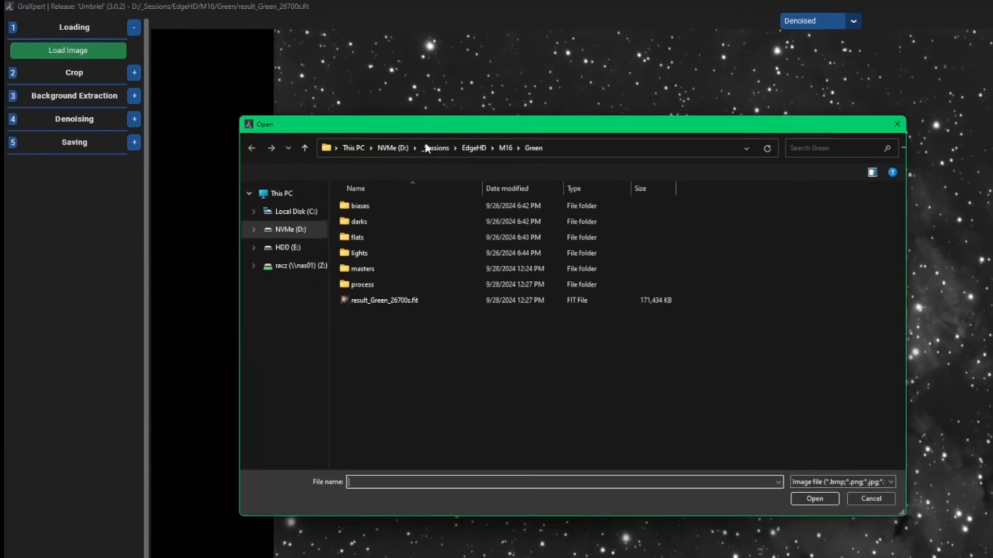
pyautogui.click(334, 96)
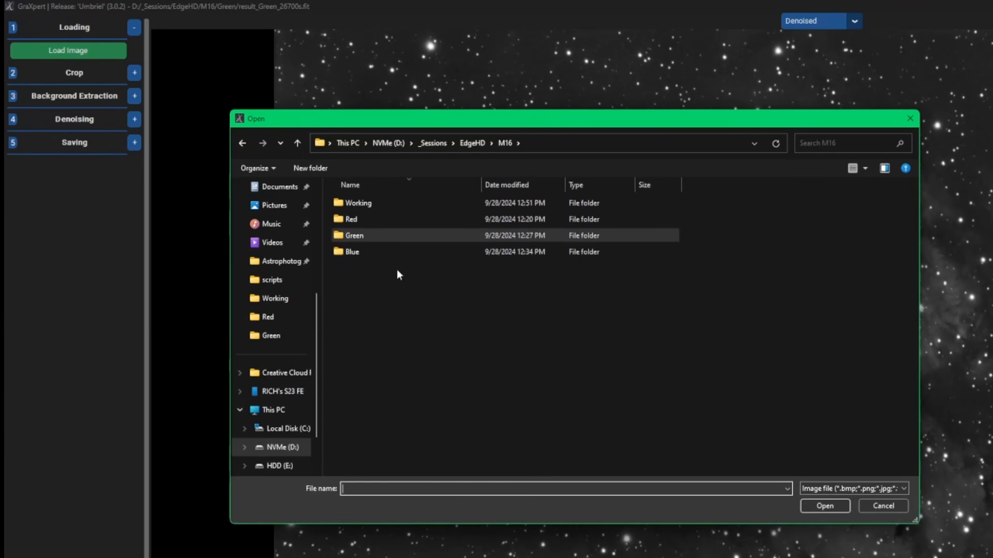
pyautogui.doubleClick(353, 252)
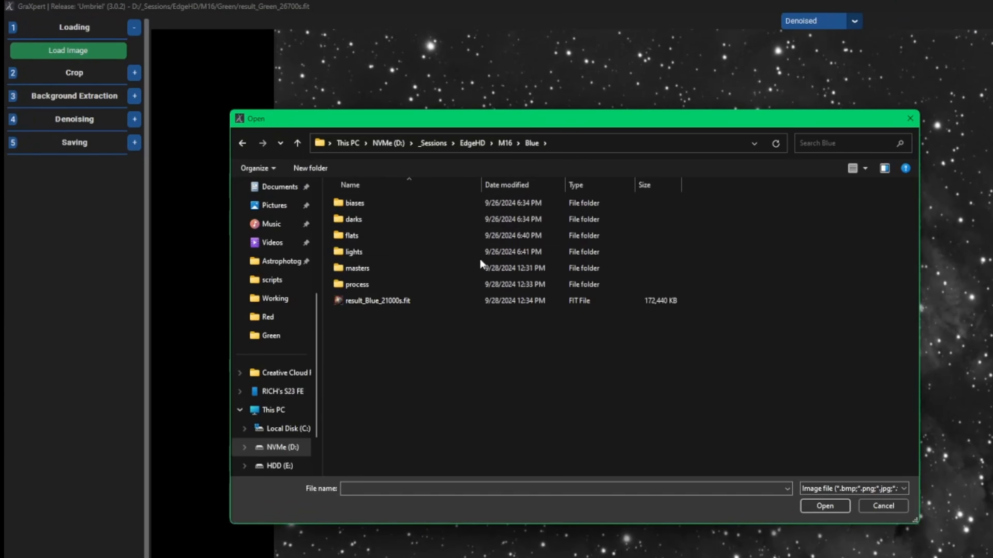
pyautogui.doubleClick(393, 301)
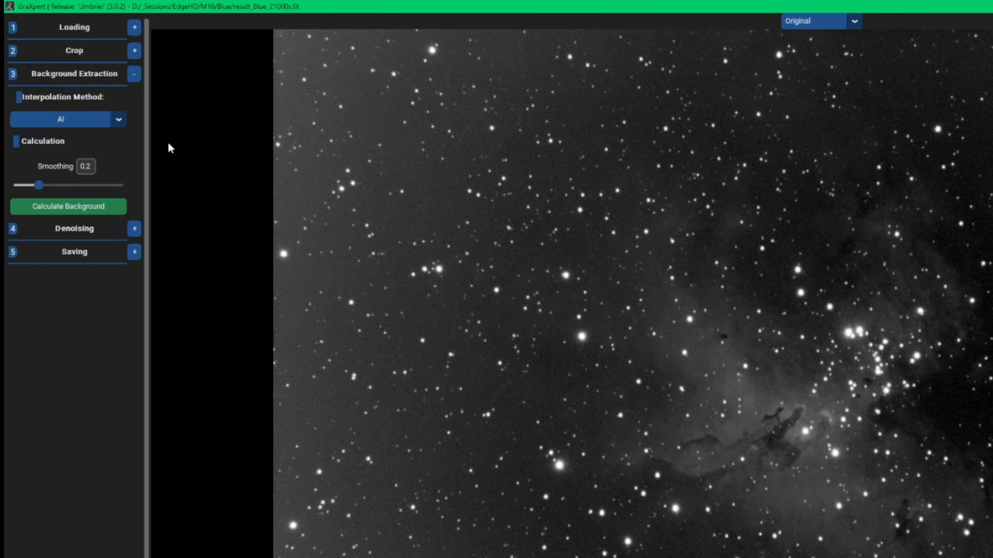
# Extract the blue image's background with AI interpolation at smoothing 0.2, and denoise it at strength 0.9
pyautogui.click(94, 204)
pyautogui.click(135, 229)
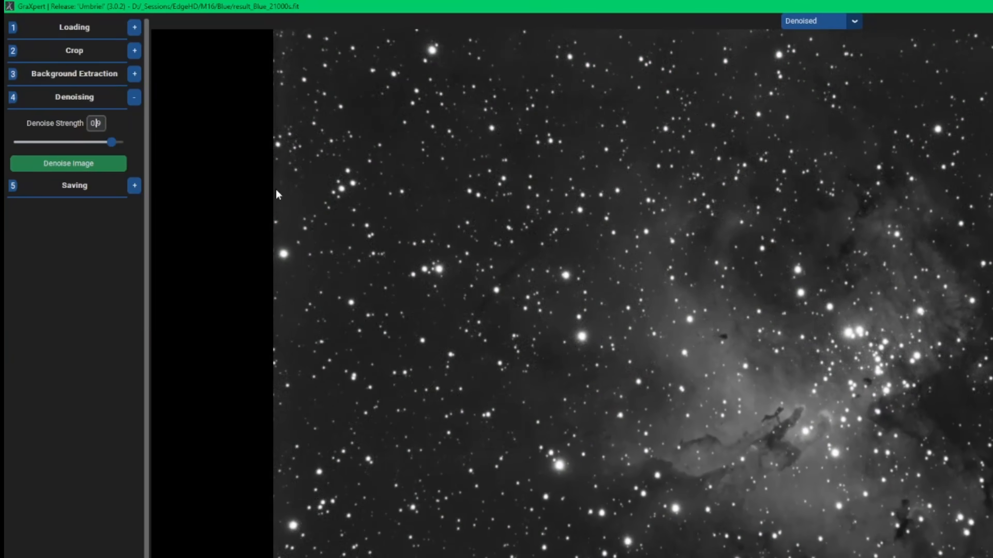
# Save the processed blue image as a 32 bit Fits file named b in the M16 Working folder
pyautogui.click(134, 185)
pyautogui.click(106, 158)
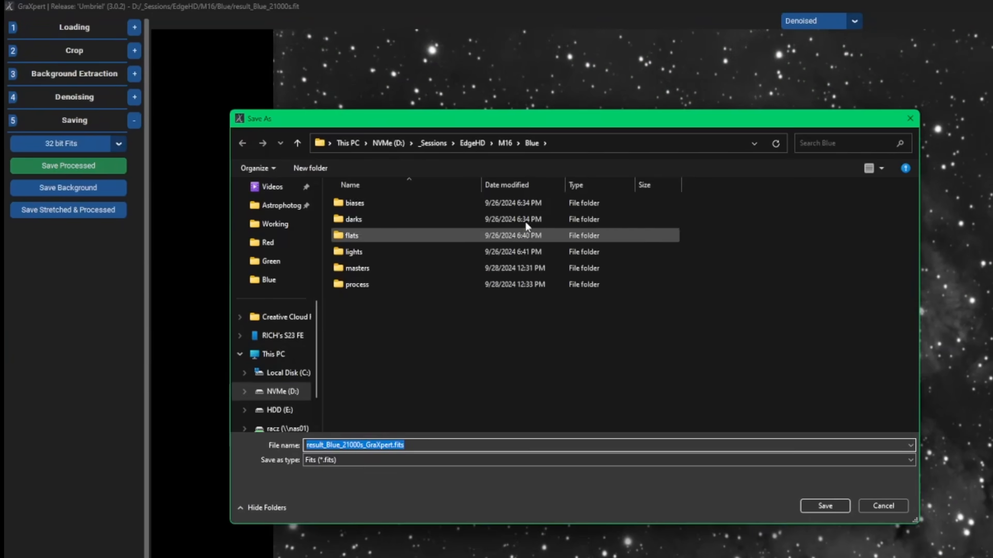
pyautogui.click(504, 143)
pyautogui.doubleClick(368, 204)
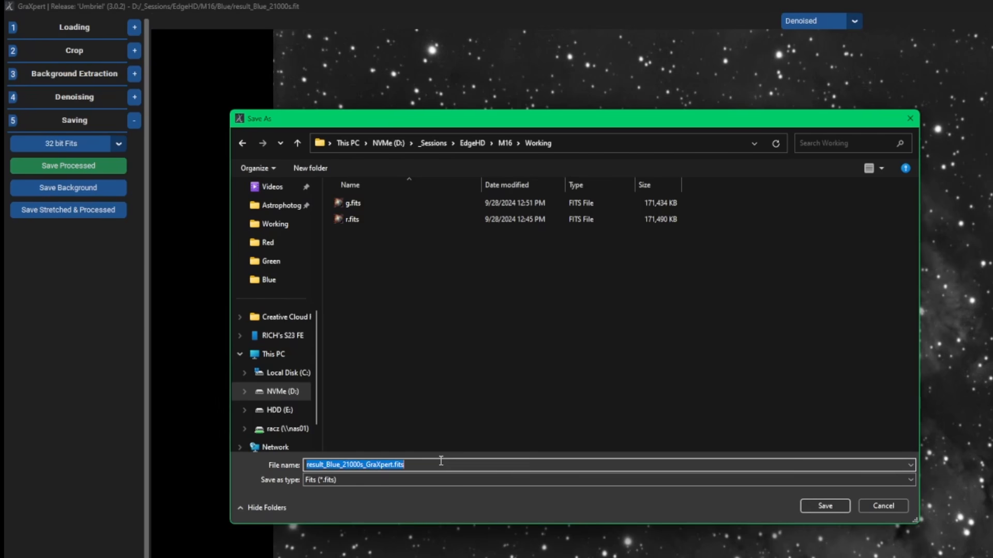
pyautogui.write('b')
pyautogui.press('Return')
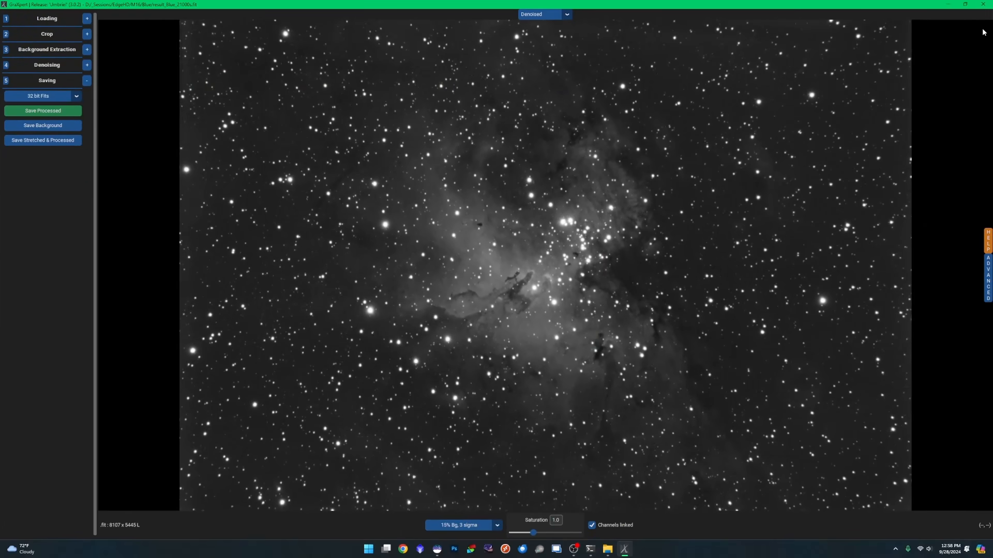
# Close GraXpert and set Siril's working directory to the M16 Working folder
pyautogui.click(982, 7)
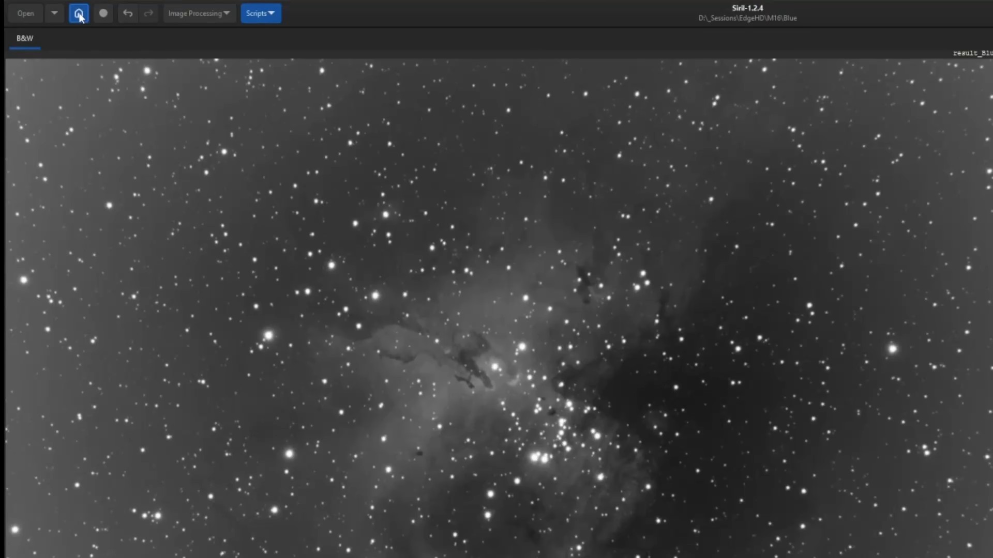
pyautogui.click(49, 9)
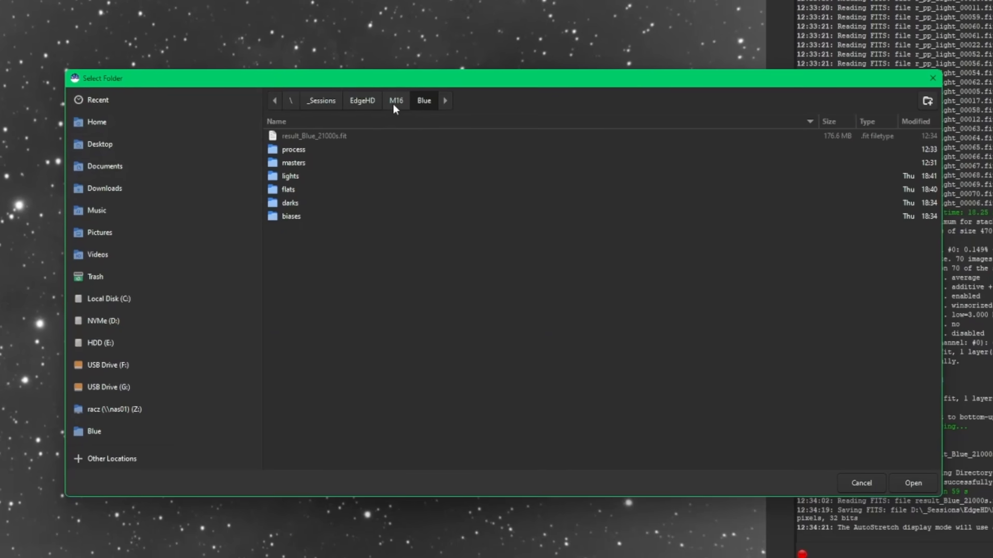
pyautogui.click(633, 224)
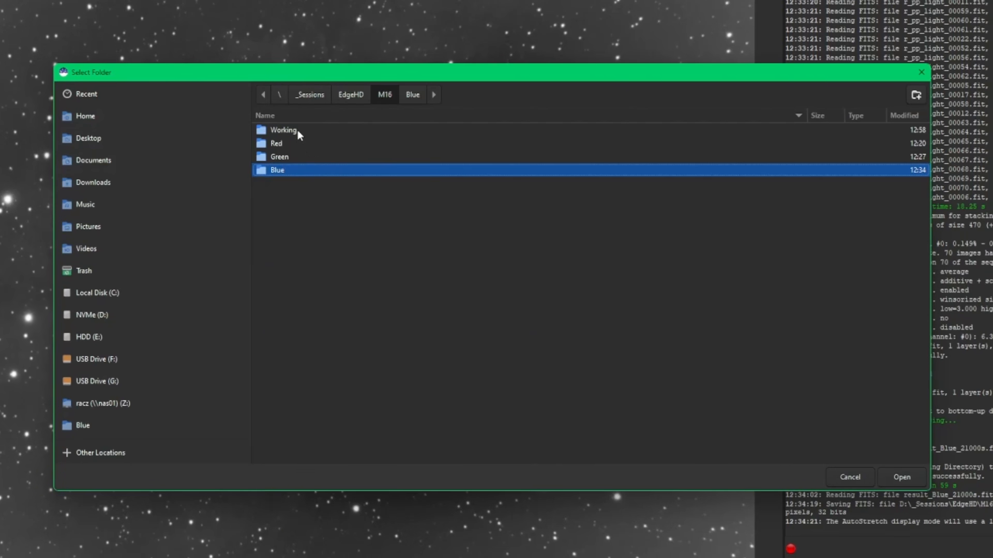
pyautogui.click(283, 130)
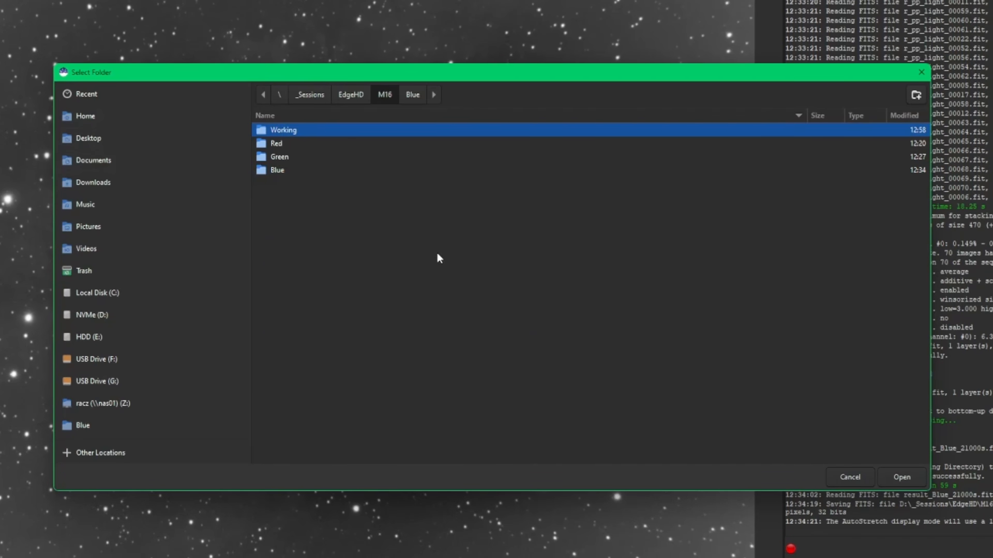
pyautogui.doubleClick(301, 130)
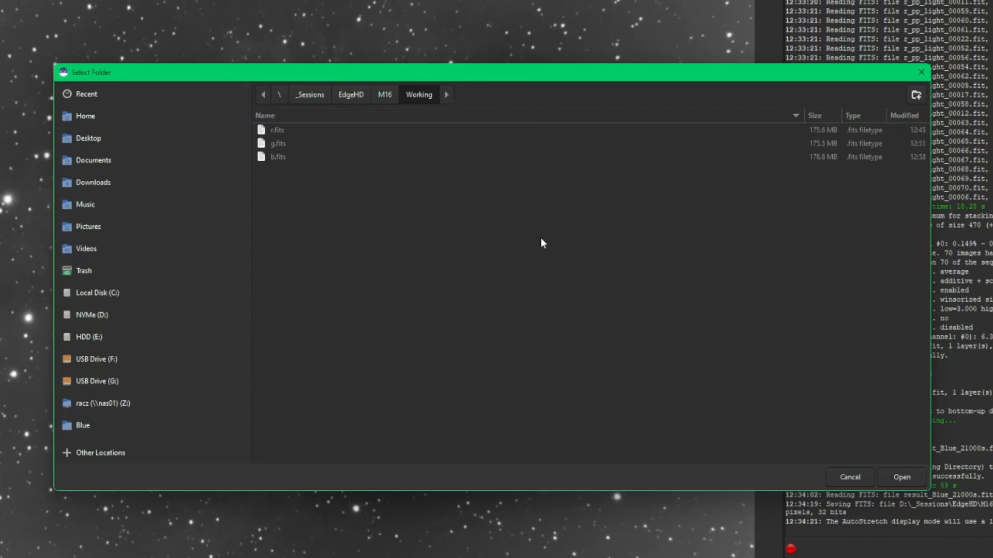
pyautogui.click(897, 475)
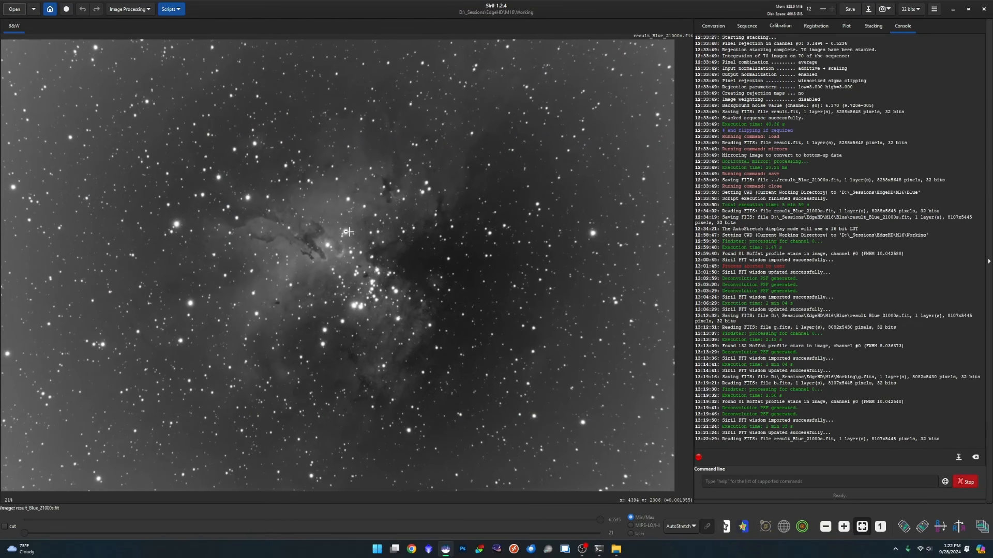
# Open r.fits from the Working folder and bring up the Dynamic PSF star detection settings
pyautogui.click(16, 9)
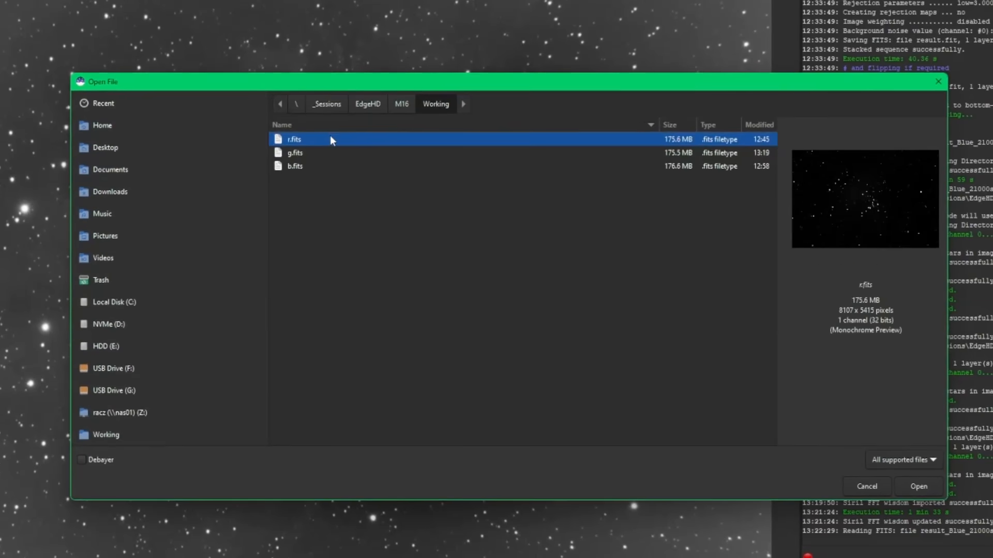
pyautogui.doubleClick(381, 179)
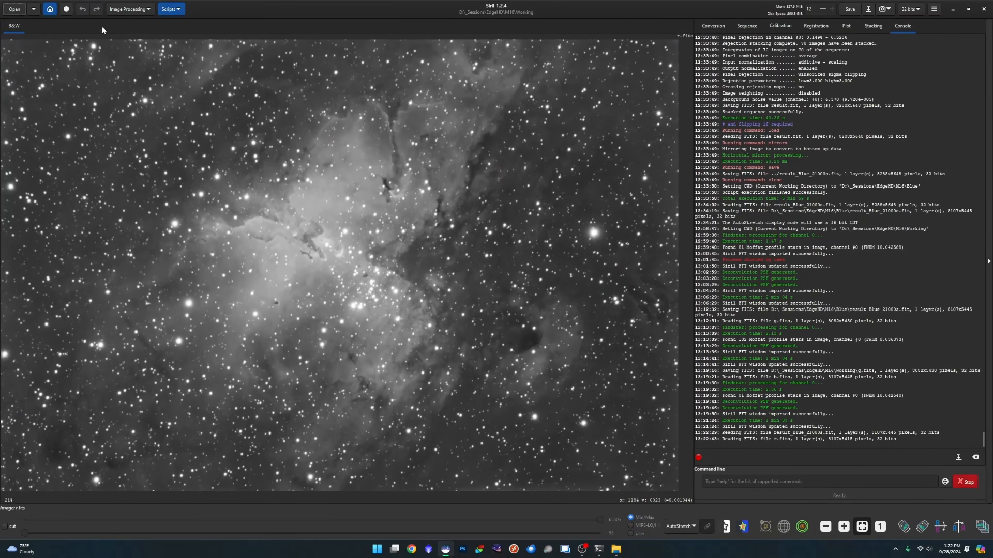
pyautogui.click(129, 9)
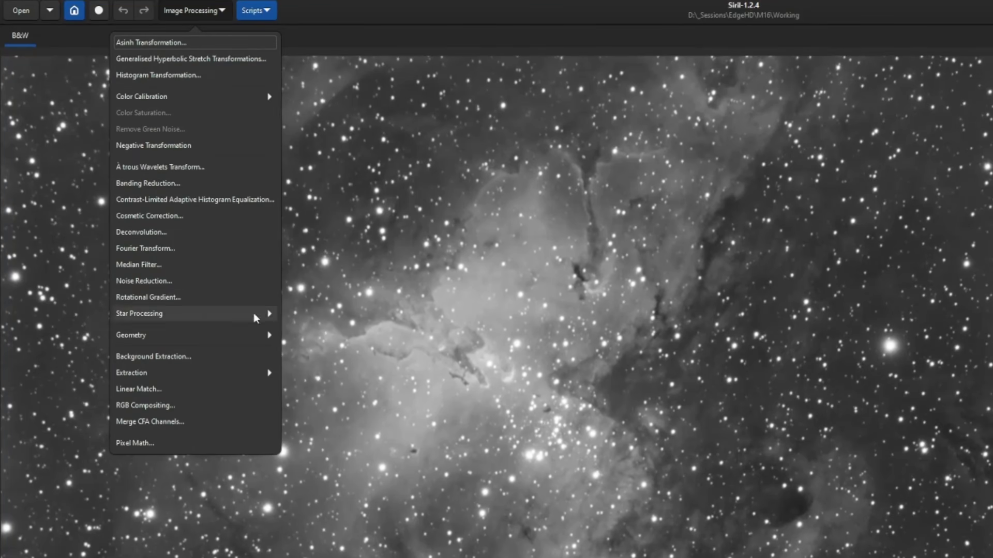
pyautogui.click(236, 291)
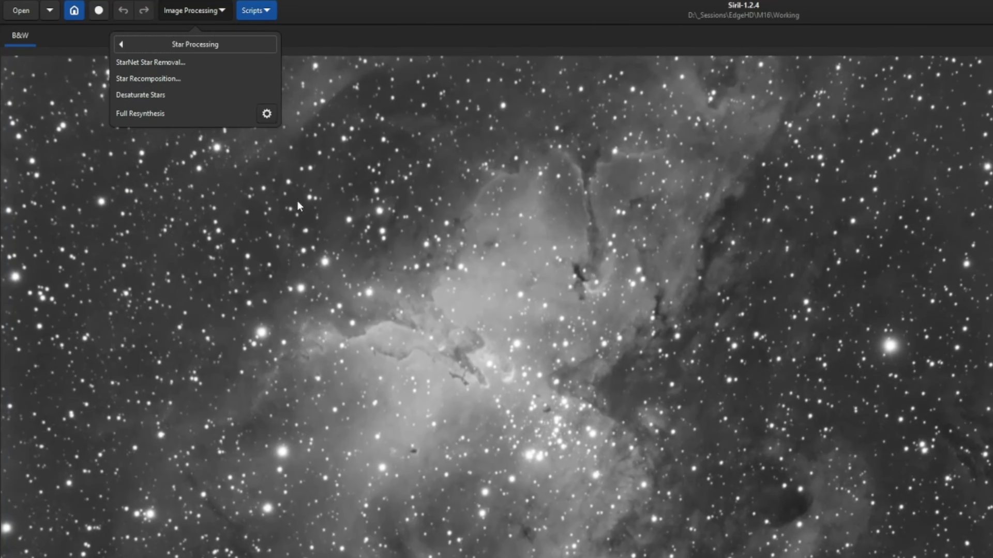
pyautogui.click(270, 114)
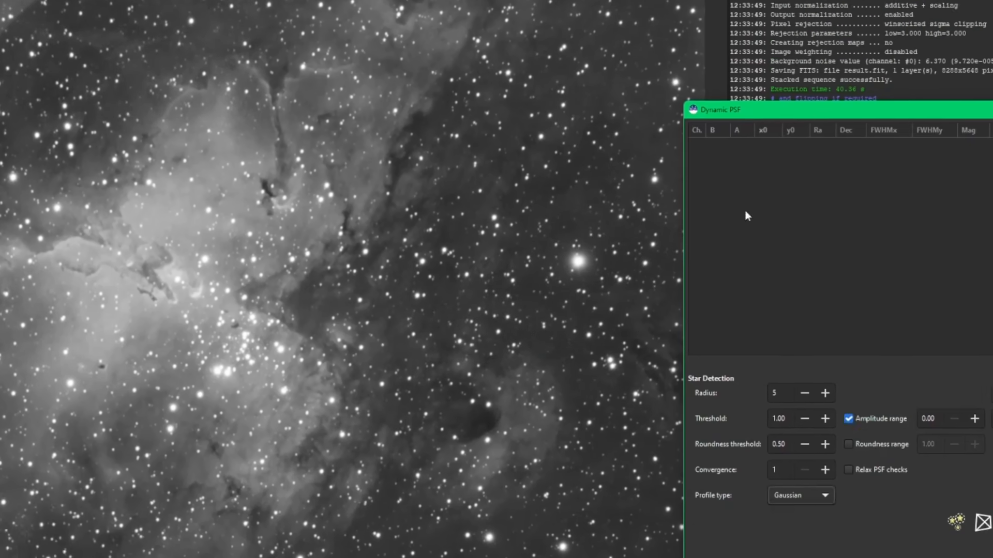
# Limit star detection to an amplitude range of 0.10 to 0.70 and set the profile type to Moffat
pyautogui.click(706, 382)
pyautogui.click(706, 373)
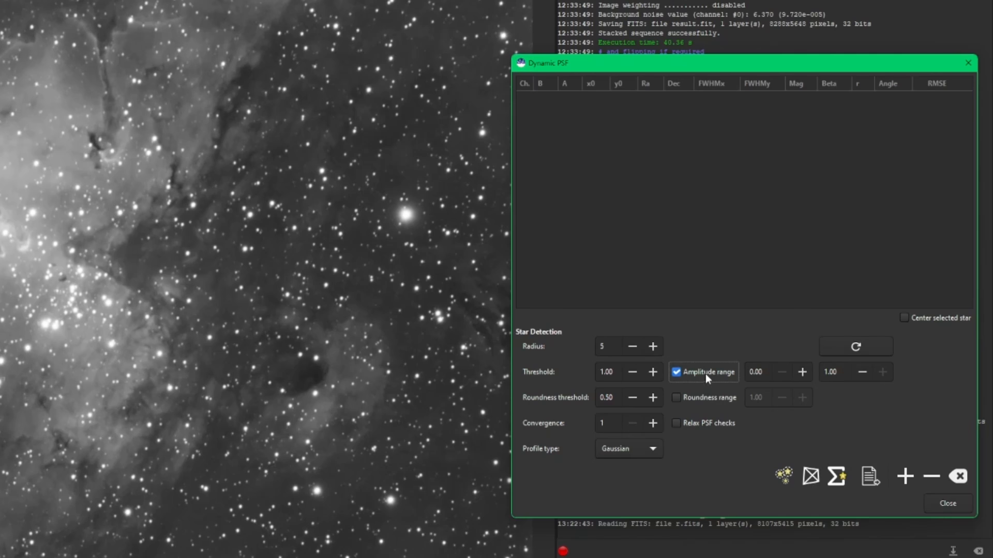
pyautogui.doubleClick(762, 372)
pyautogui.press('Tab')
pyautogui.write('0.7')
pyautogui.click(634, 451)
pyautogui.click(624, 479)
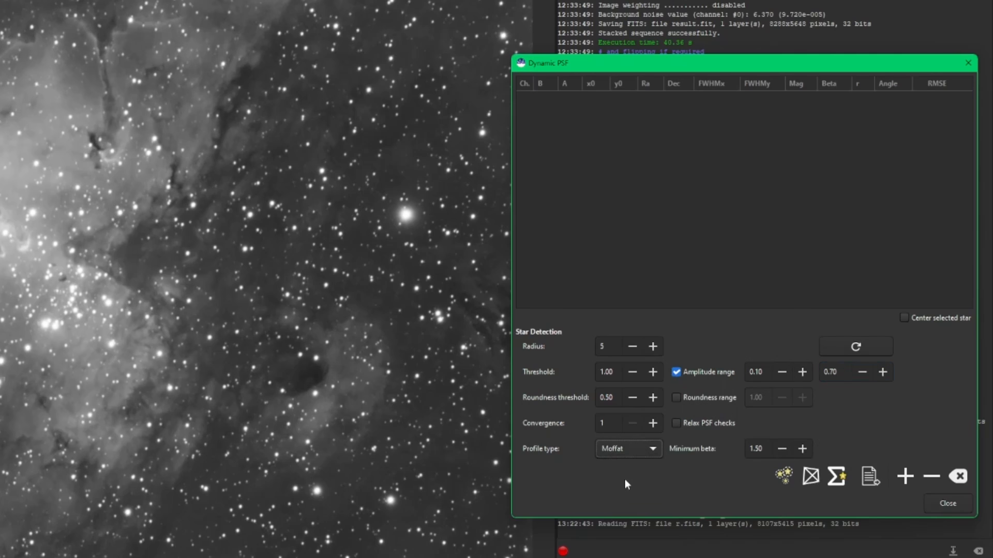
# Detect the stars in the red image and generate a deconvolution PSF from them at size 27
pyautogui.click(785, 477)
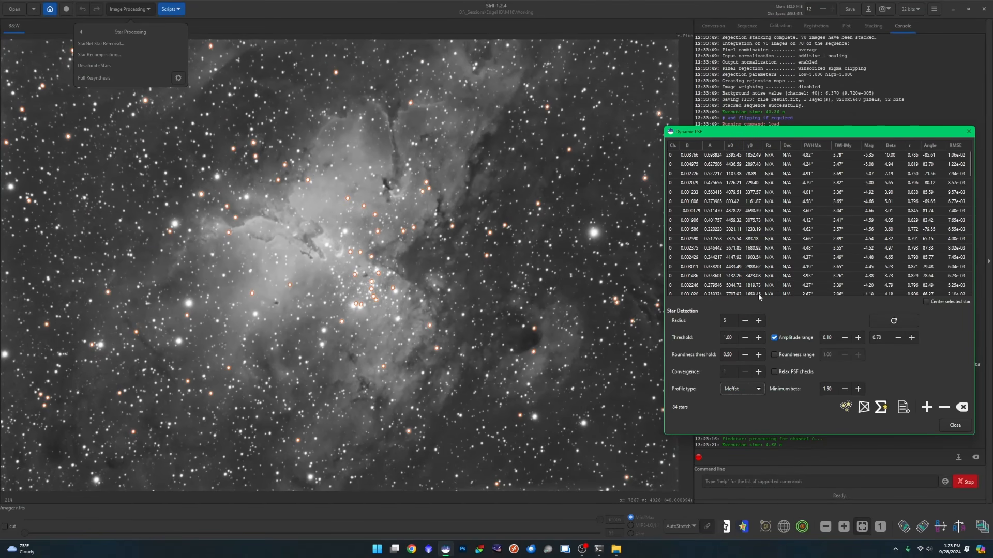
pyautogui.click(659, 391)
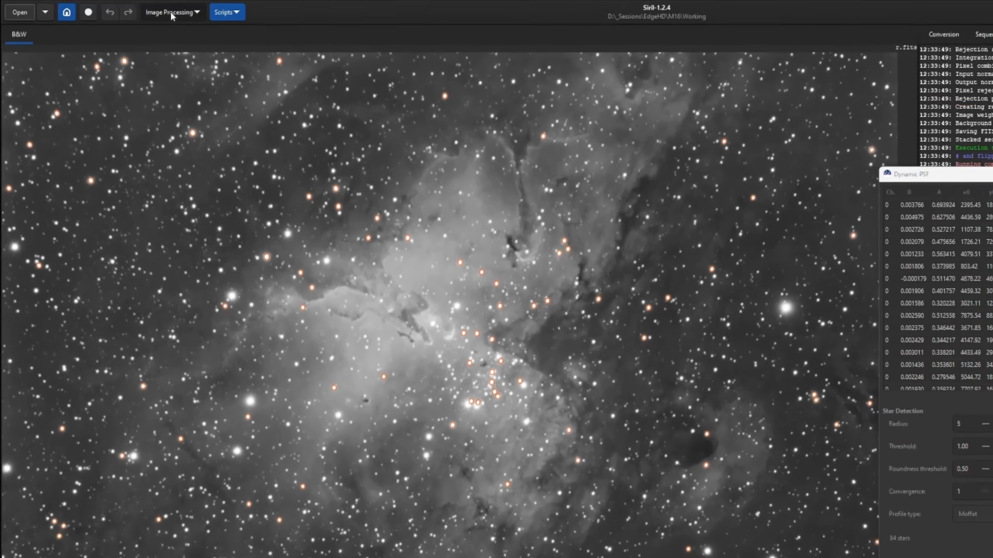
pyautogui.click(135, 8)
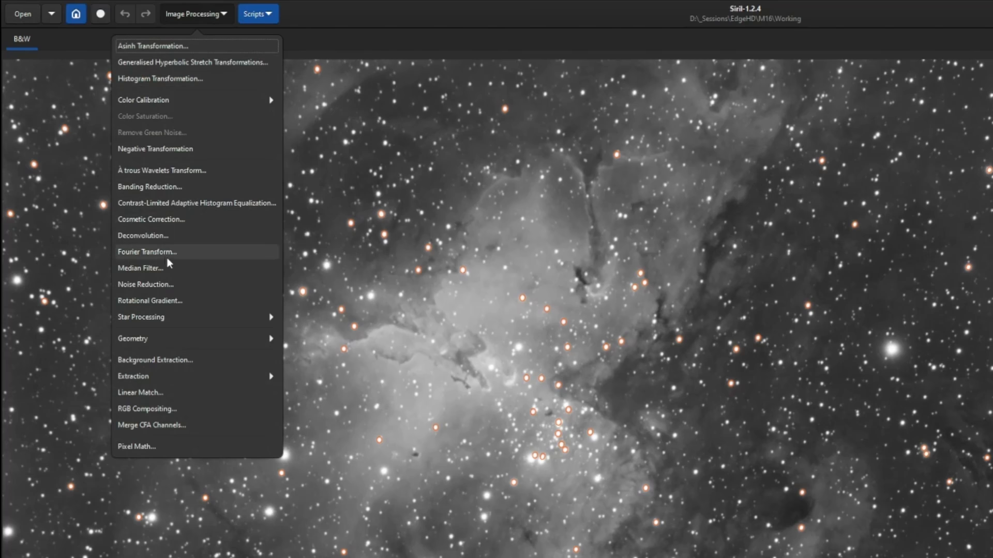
pyautogui.click(147, 235)
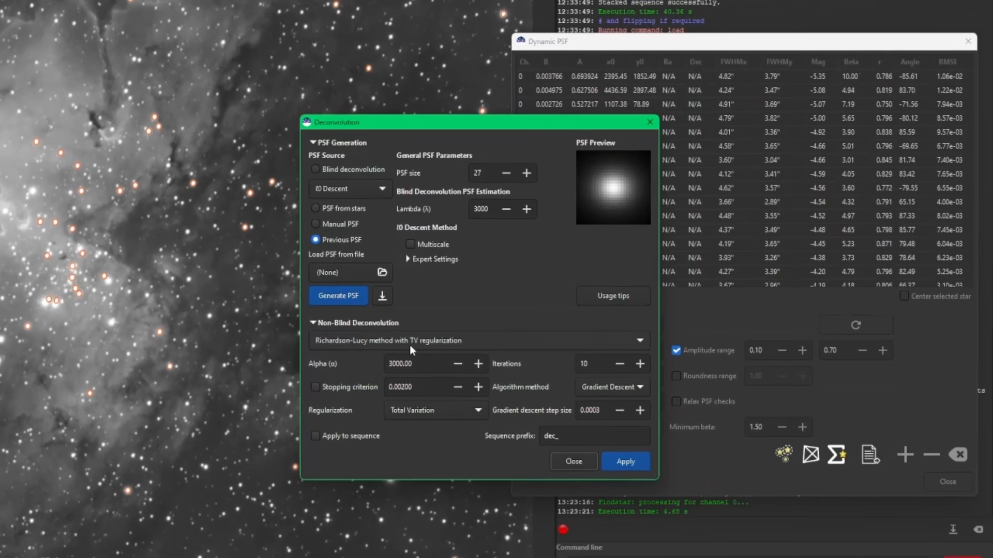
pyautogui.click(340, 210)
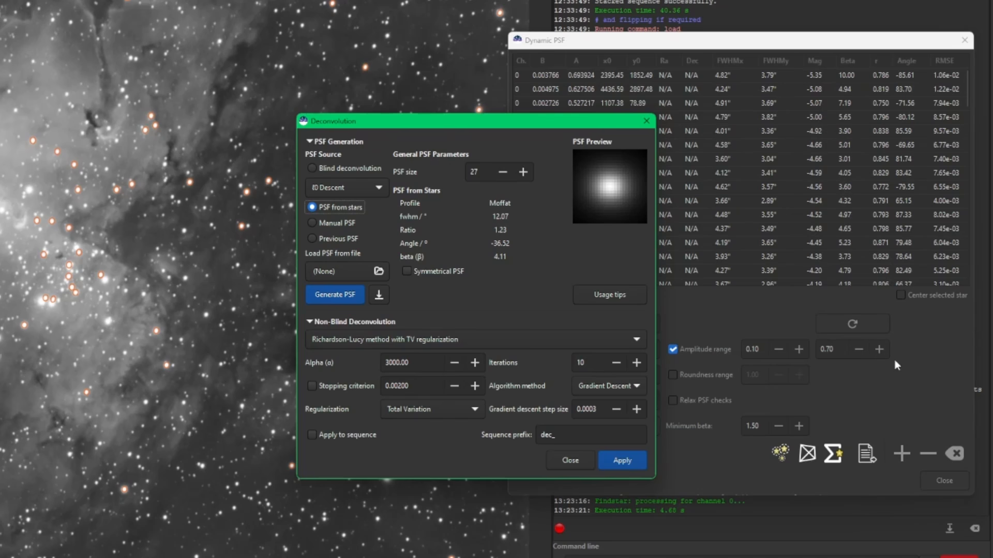
pyautogui.click(327, 293)
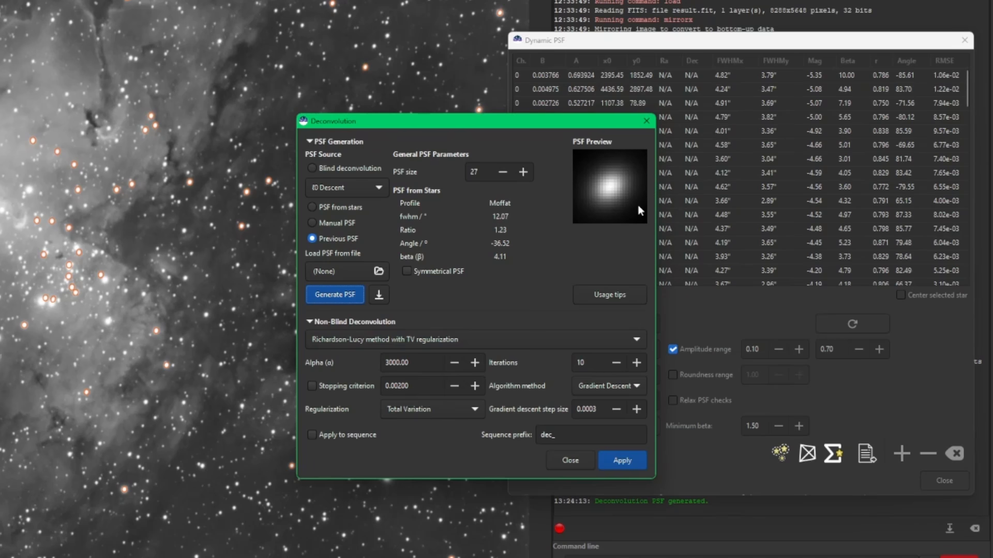
# Reduce the PSF size to 19 and regenerate the PSF from the detected stars
pyautogui.click(501, 172)
pyautogui.click(502, 172)
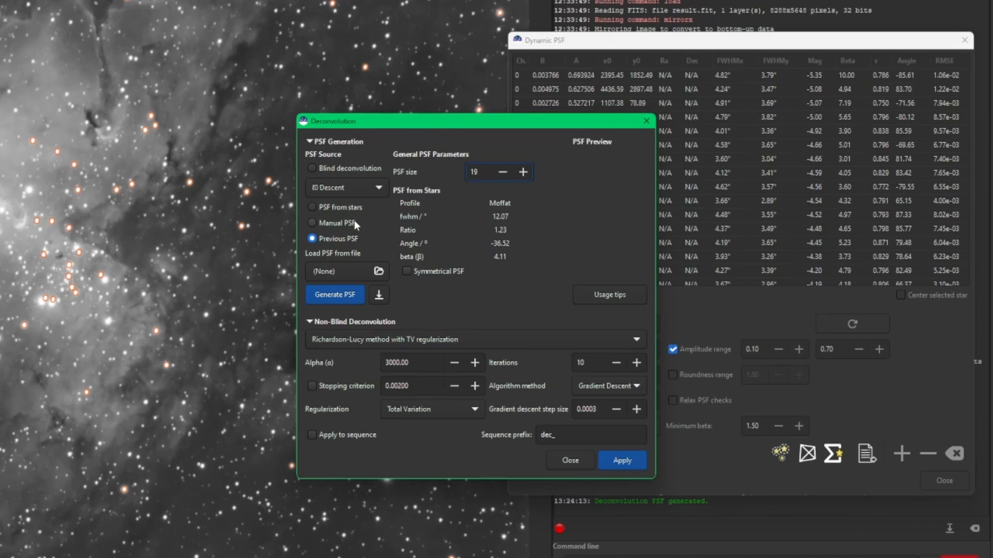
pyautogui.click(312, 207)
pyautogui.click(335, 294)
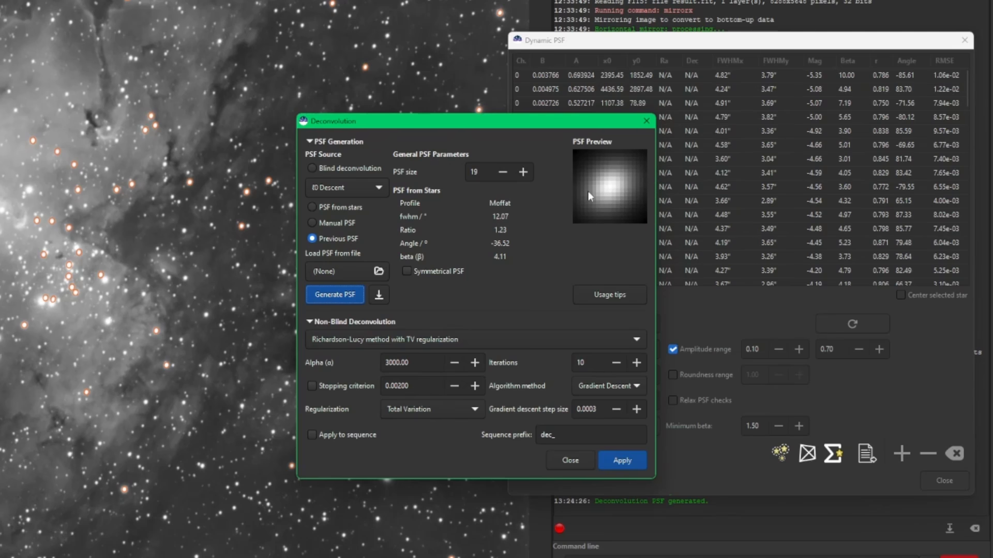
# Set the PSF size to 25 and regenerate the PSF from the detected stars
pyautogui.click(523, 172)
pyautogui.click(524, 172)
pyautogui.click(523, 172)
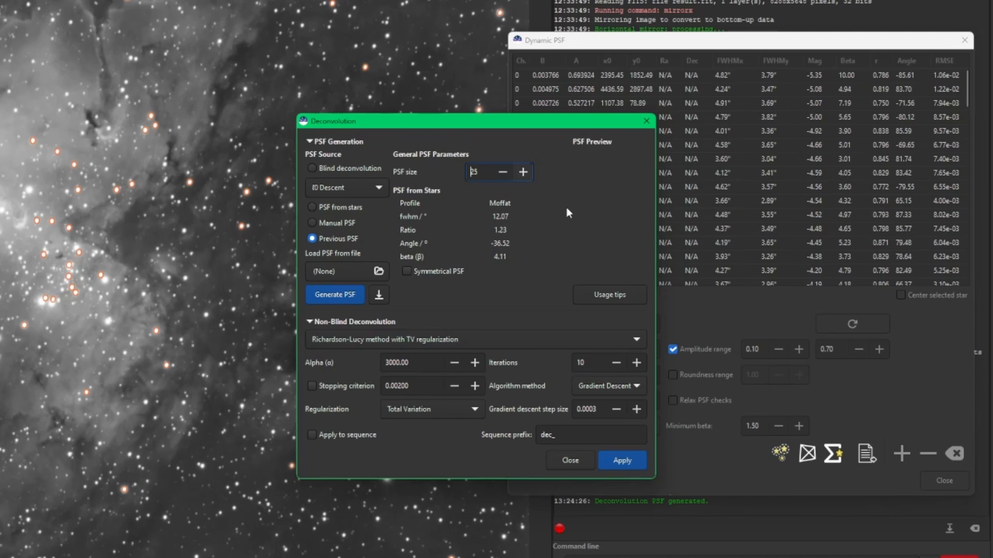
pyautogui.click(333, 206)
pyautogui.click(329, 296)
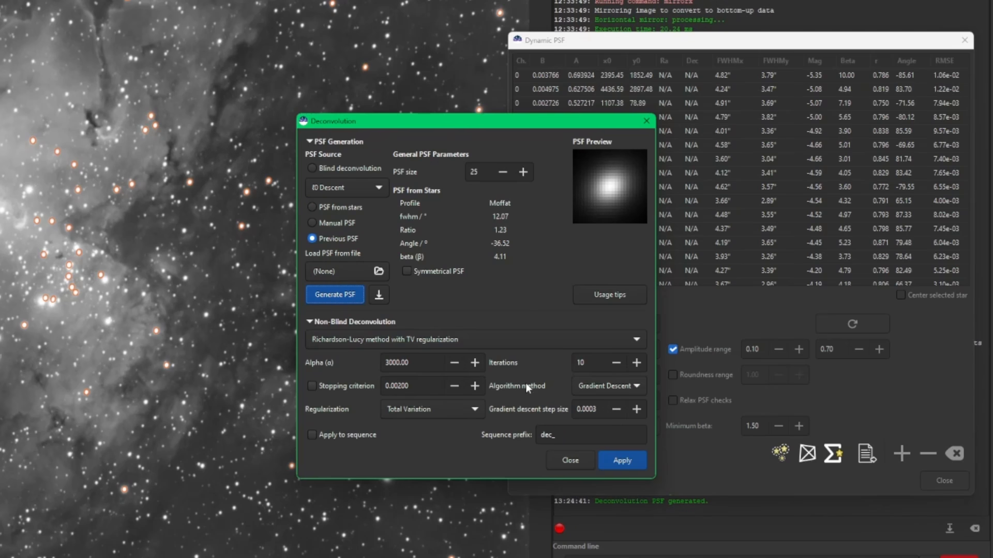
# Set the gradient descent step size to 0.0001 and apply Richardson-Lucy deconvolution to the red image
pyautogui.click(616, 409)
pyautogui.click(616, 410)
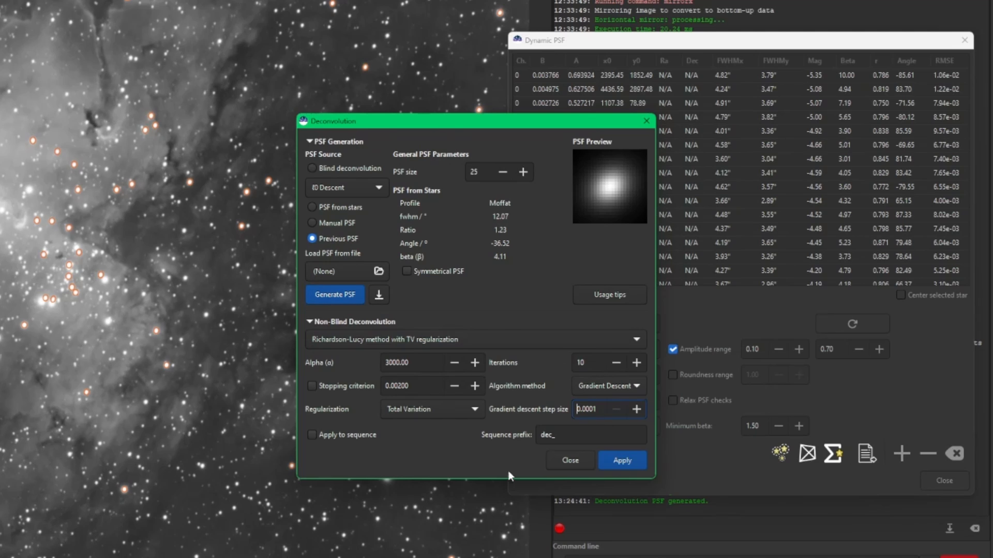
pyautogui.click(600, 406)
pyautogui.click(628, 459)
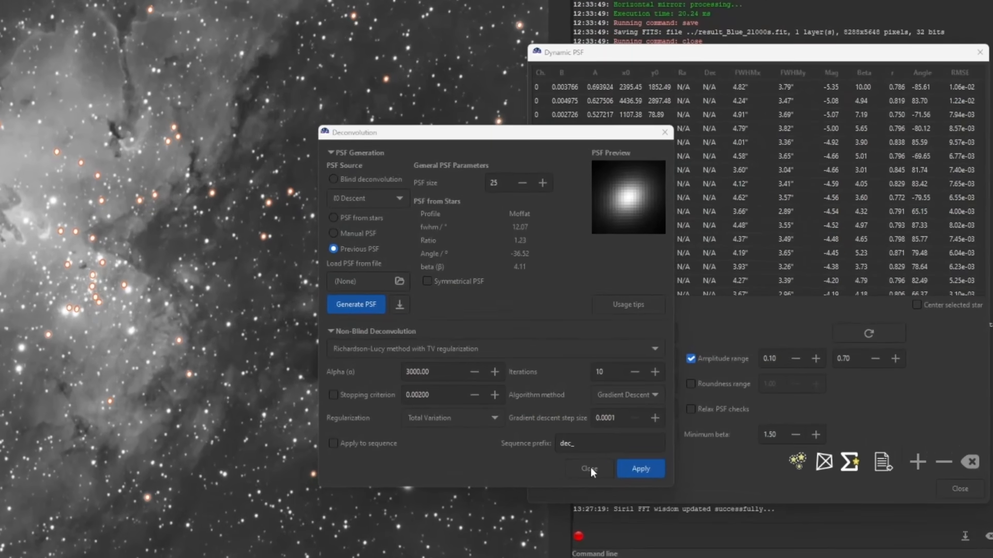
# Clear the red image's detected stars and close the Deconvolution and Dynamic PSF windows
pyautogui.click(706, 412)
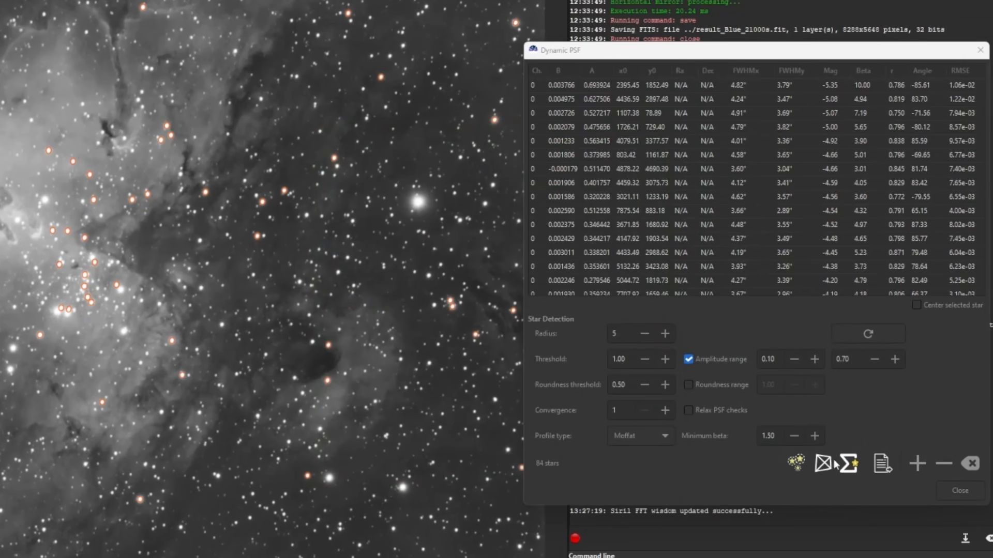
pyautogui.click(971, 464)
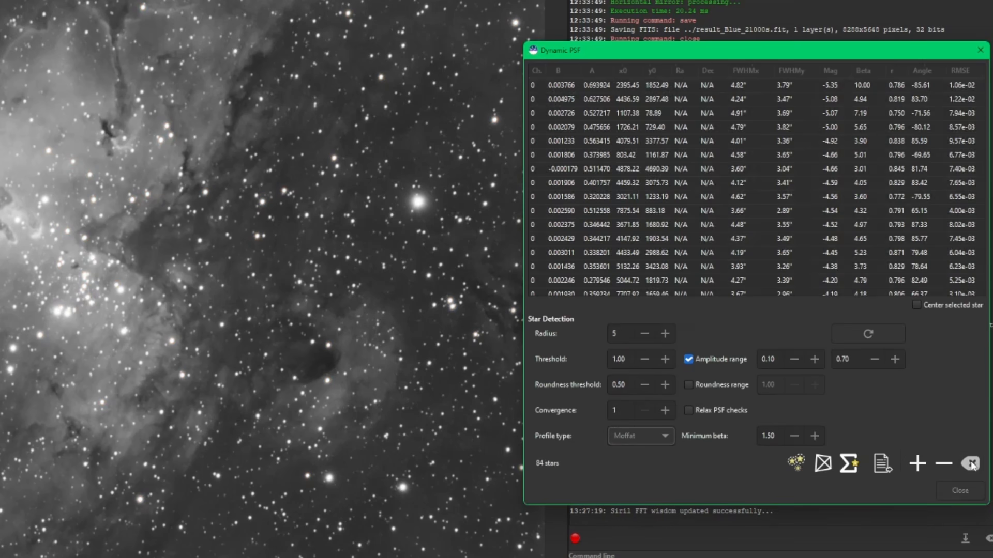
pyautogui.click(957, 488)
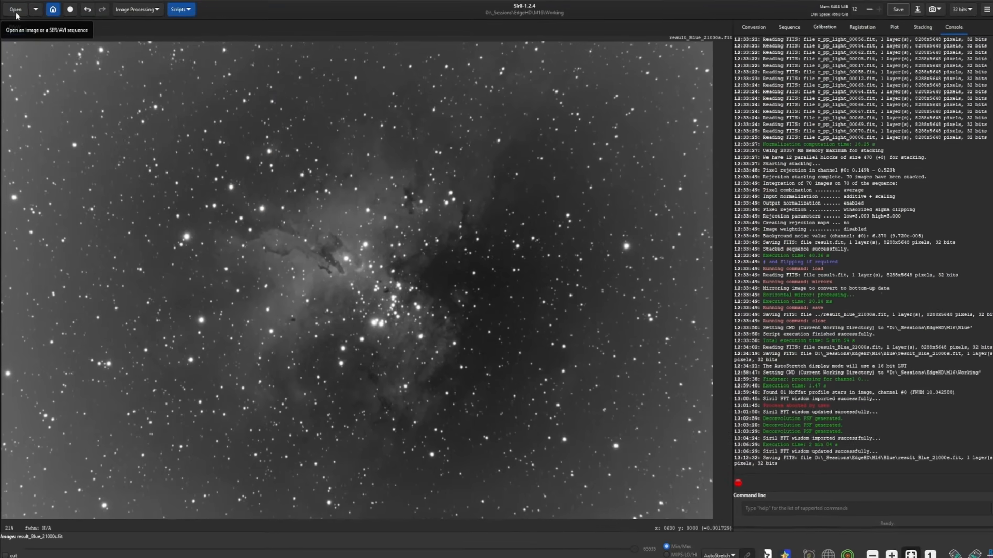
# Open g.fits from the Working folder and detect its stars with Dynamic PSF
pyautogui.click(15, 10)
pyautogui.doubleClick(563, 281)
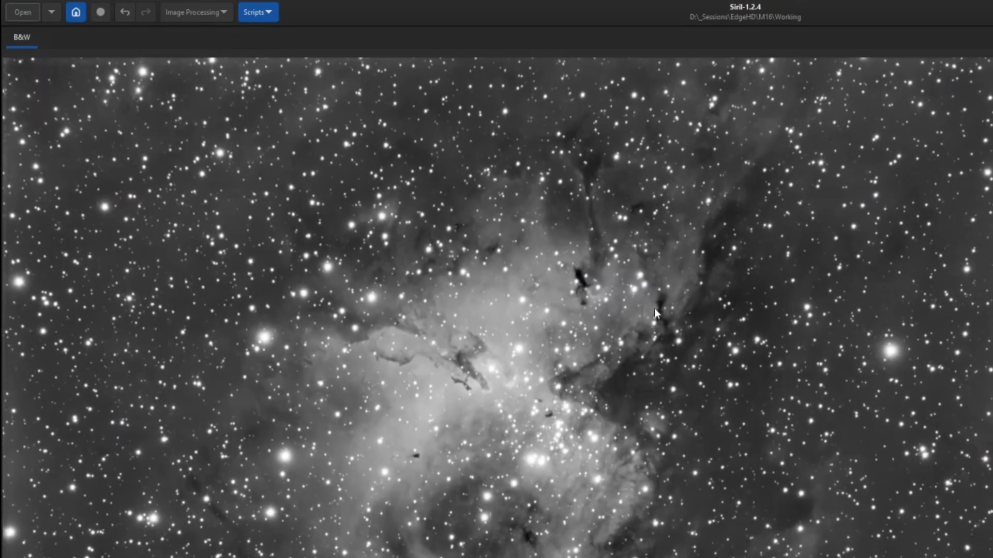
pyautogui.click(258, 11)
pyautogui.click(225, 318)
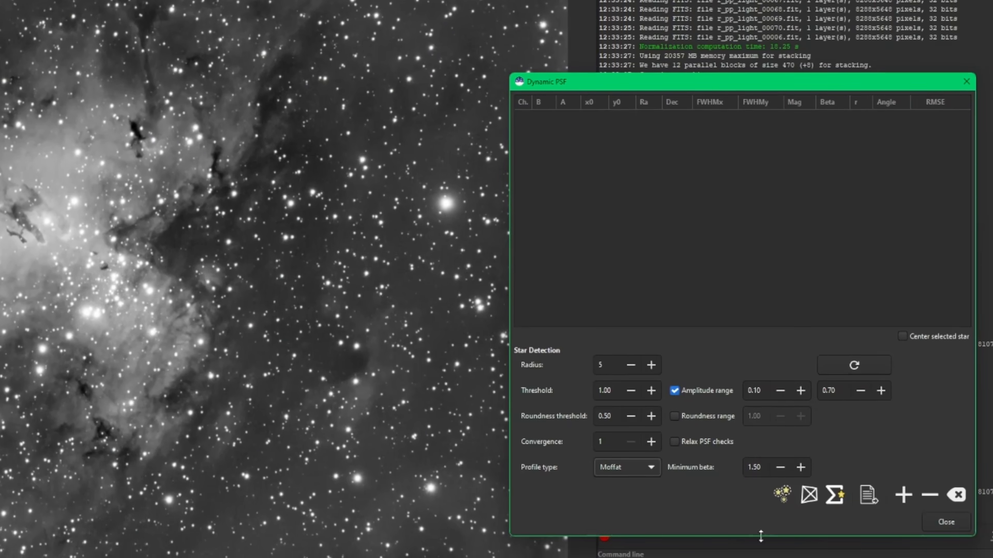
pyautogui.click(782, 495)
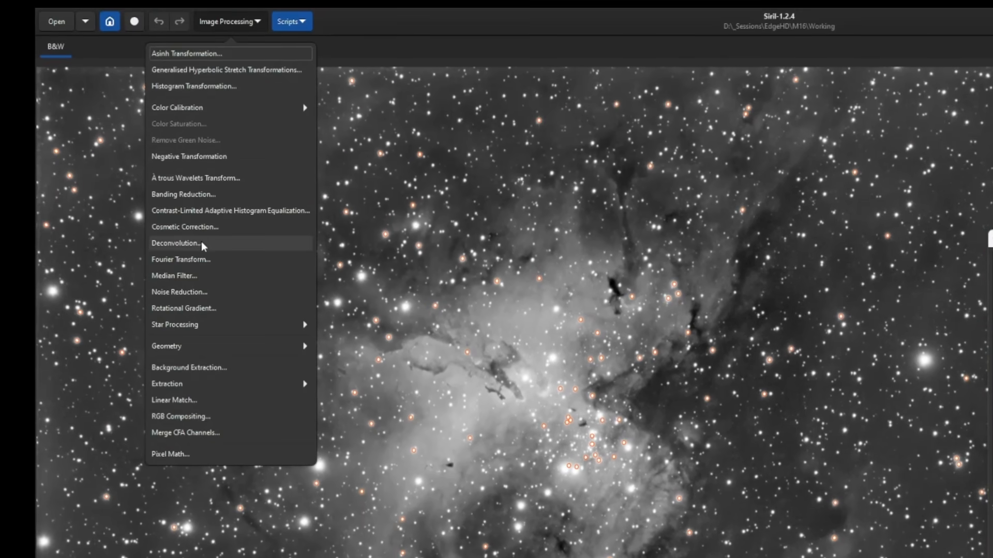
# Deconvolve the green image using a size 25 PSF generated from stars and a gradient descent step size of 0.0001
pyautogui.click(230, 247)
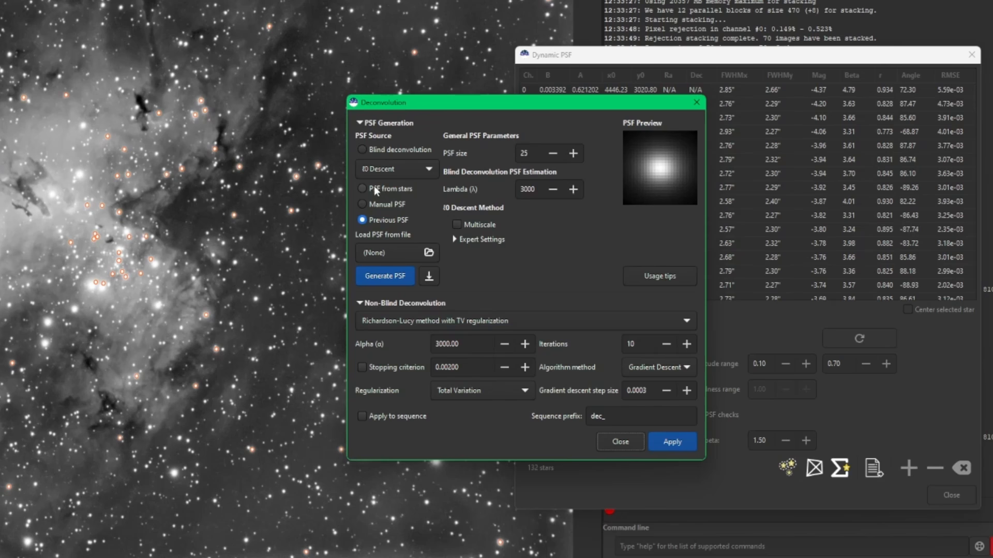
pyautogui.click(395, 190)
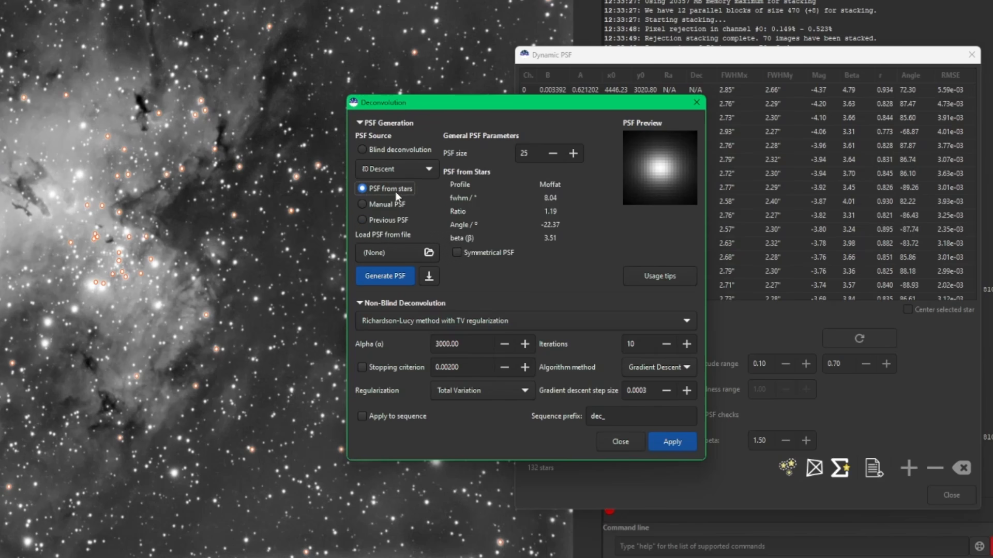
pyautogui.click(398, 276)
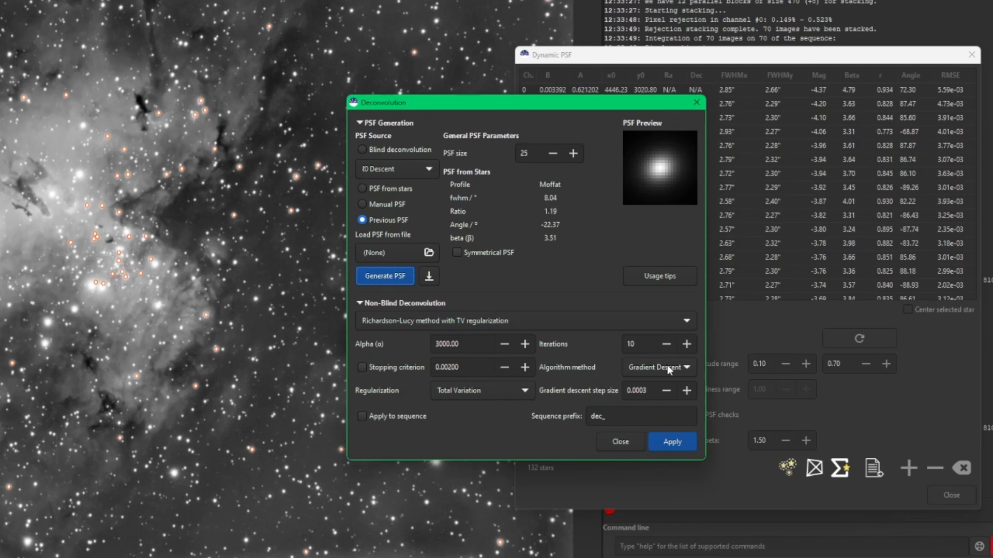
pyautogui.click(666, 391)
pyautogui.click(666, 390)
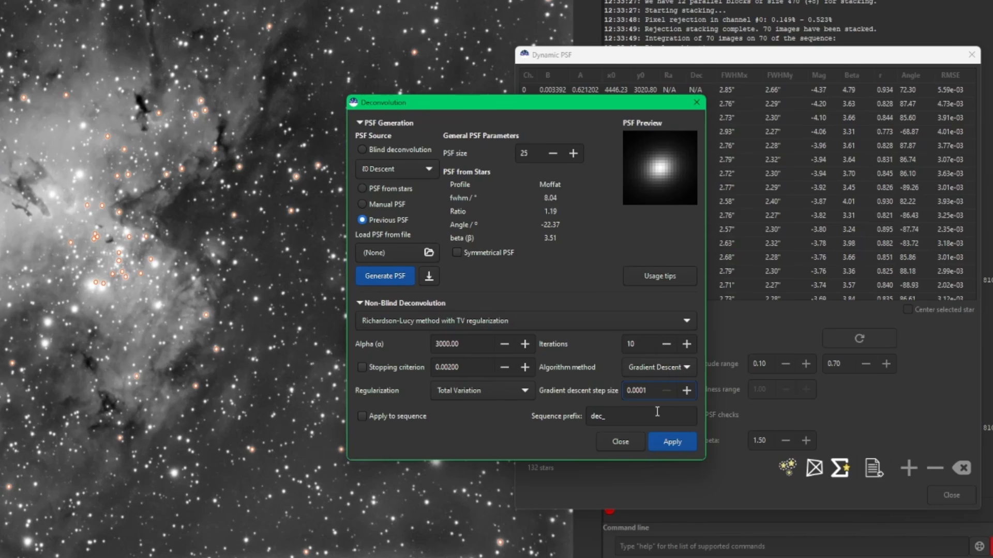
pyautogui.click(668, 446)
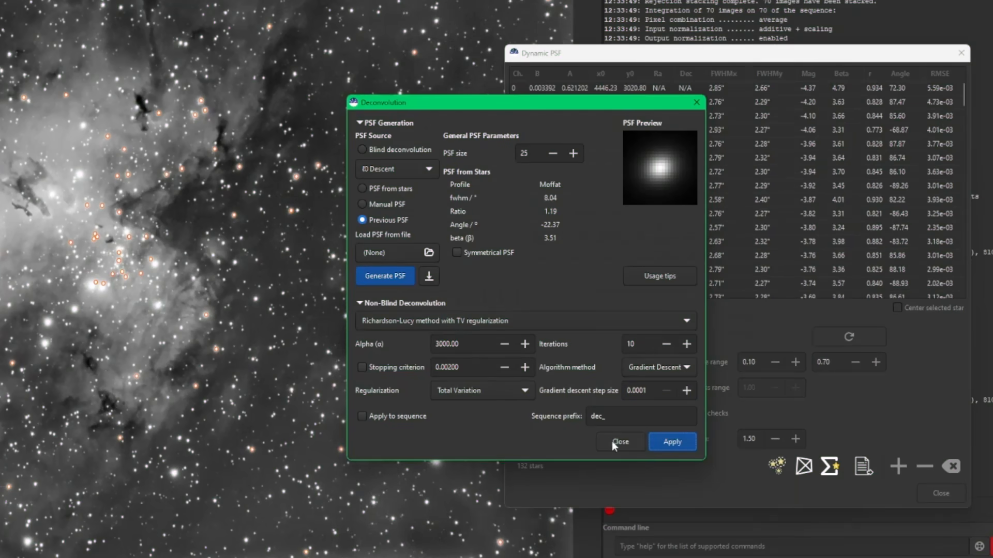
# Close the deconvolution settings, clear the green image's detected stars and exit Dynamic PSF
pyautogui.click(612, 441)
pyautogui.click(951, 467)
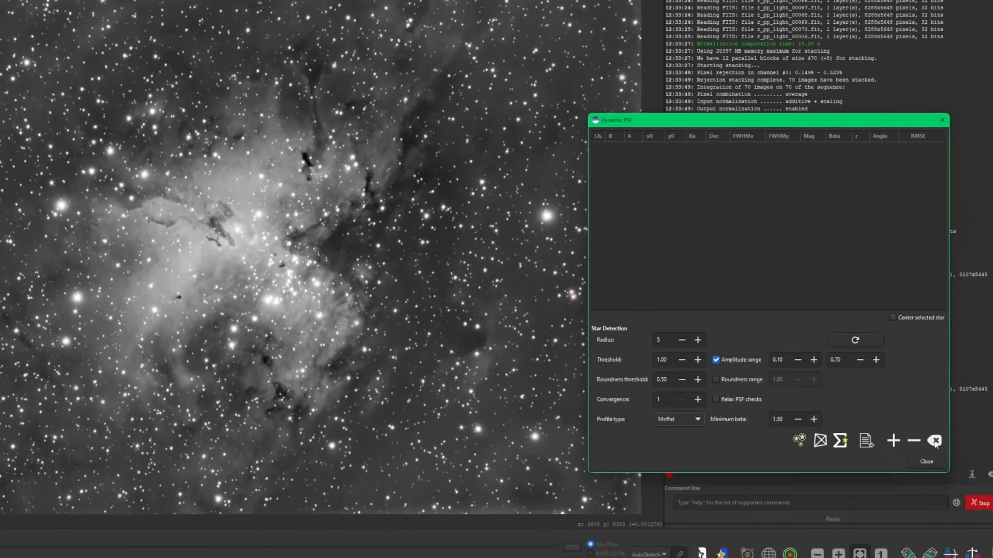
pyautogui.click(926, 461)
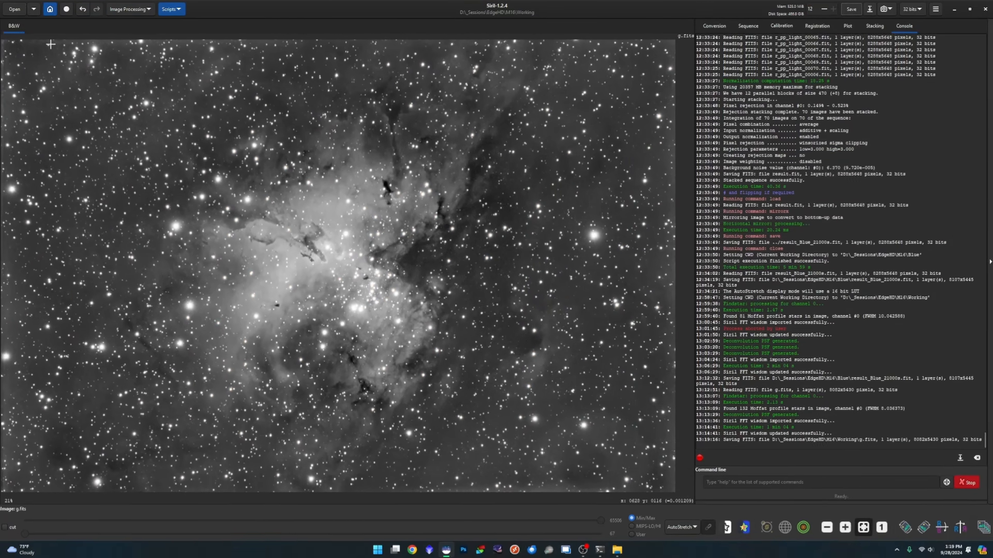
# Open b.fits from the Working folder and detect its stars with Dynamic PSF
pyautogui.click(14, 8)
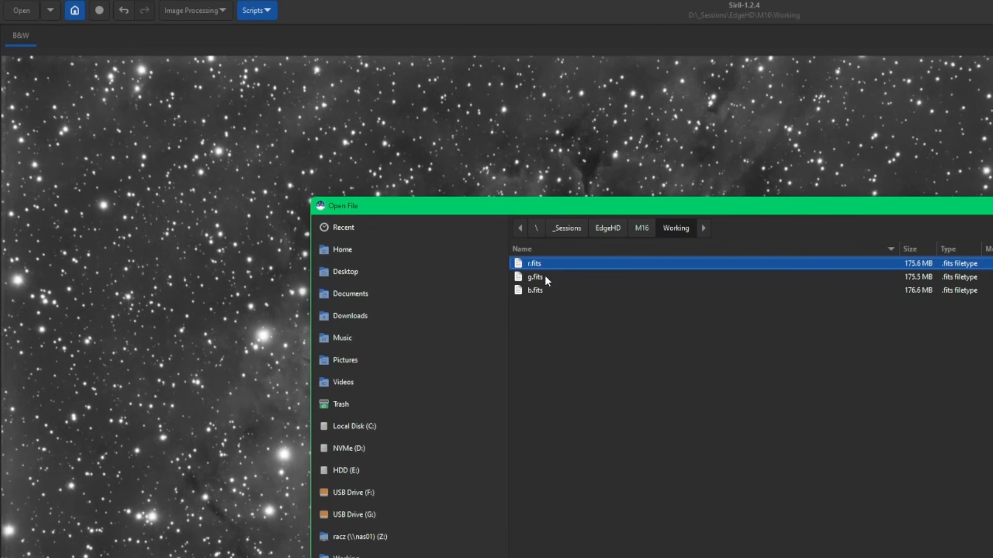
pyautogui.doubleClick(535, 290)
pyautogui.click(220, 13)
pyautogui.click(207, 311)
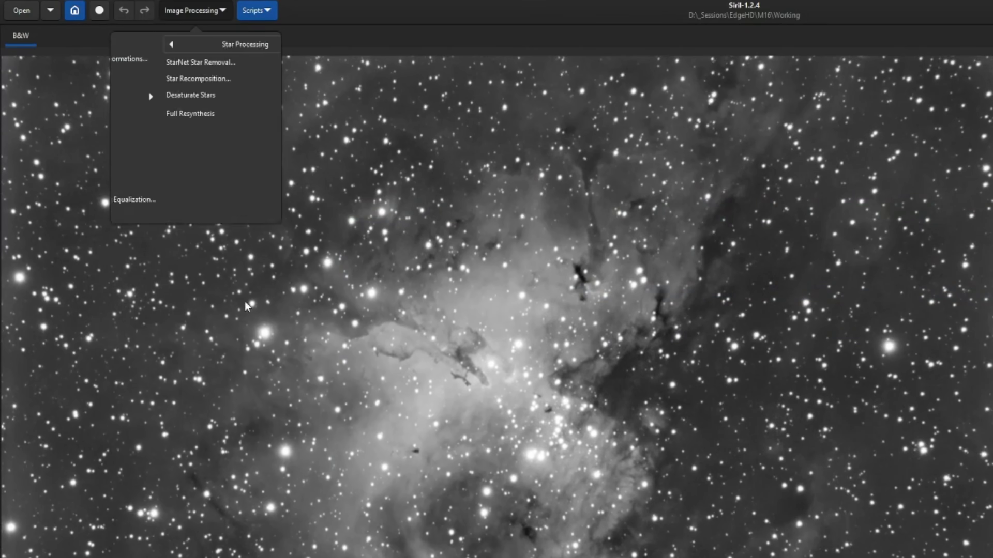
pyautogui.click(266, 114)
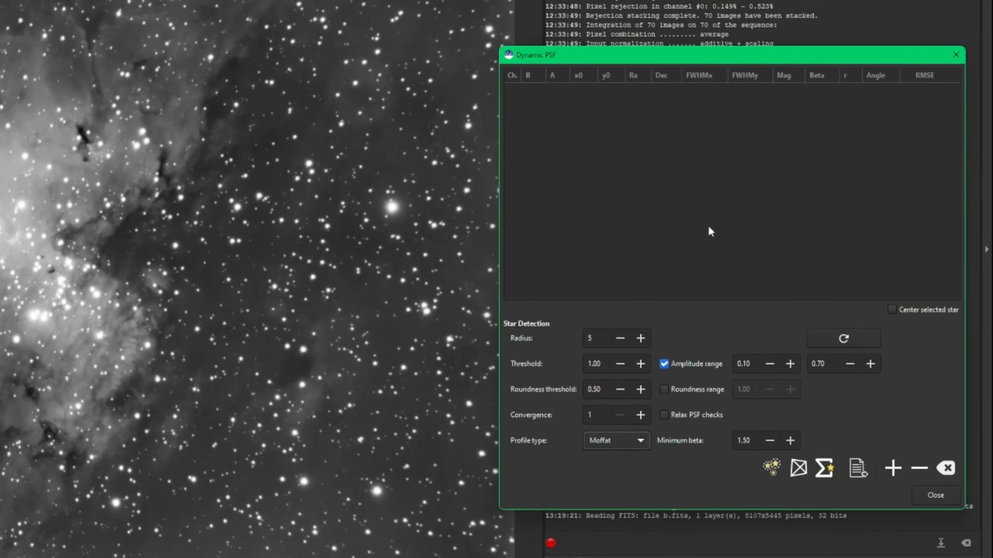
pyautogui.click(773, 467)
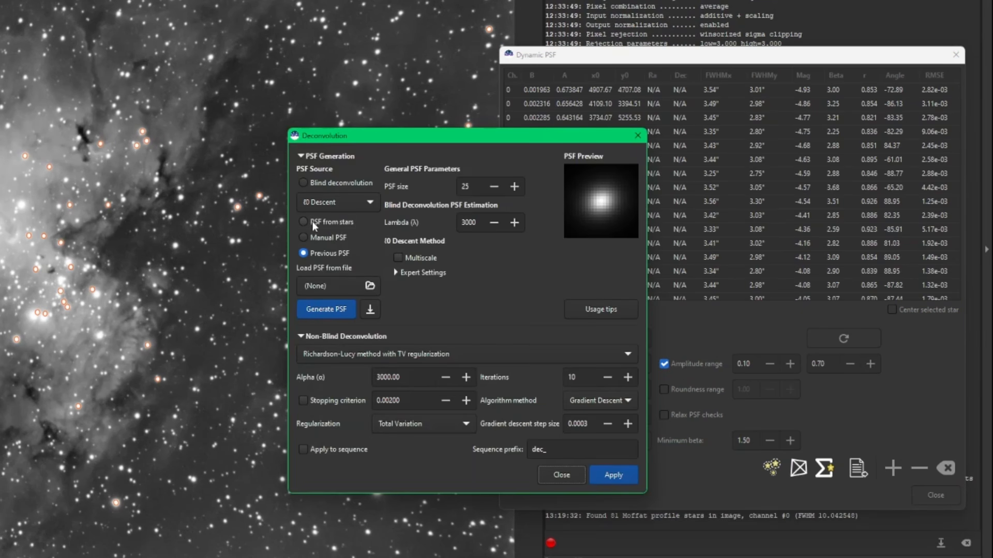
# Deconvolve the blue image using a size 27 PSF from stars and gradient descent step size 0.0001, and close both windows
pyautogui.click(314, 221)
pyautogui.click(326, 309)
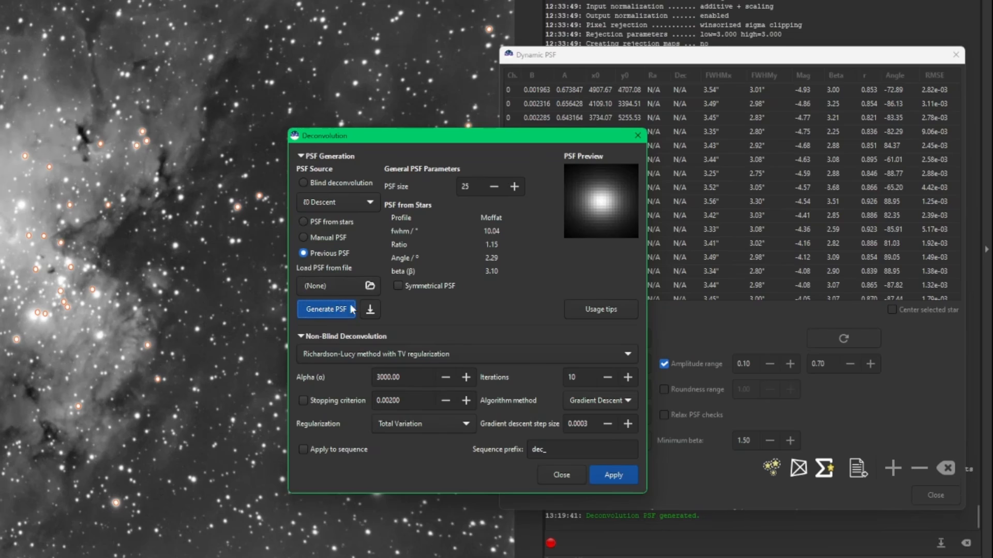
pyautogui.click(514, 186)
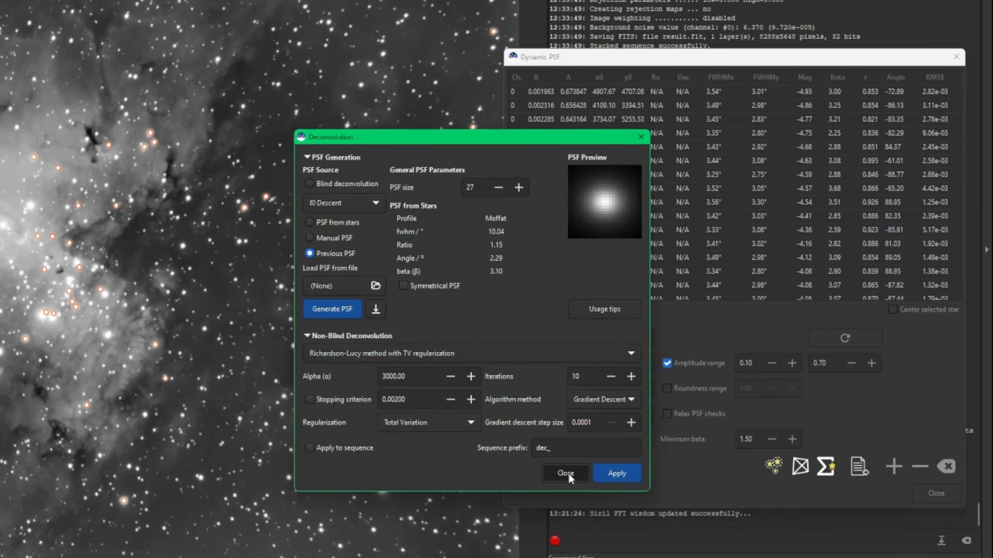
pyautogui.click(563, 475)
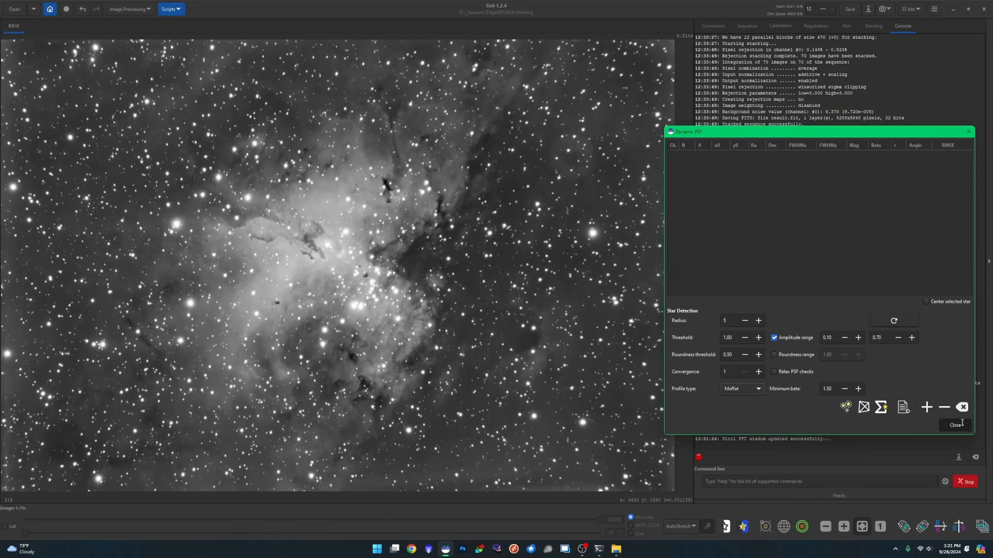
pyautogui.click(954, 430)
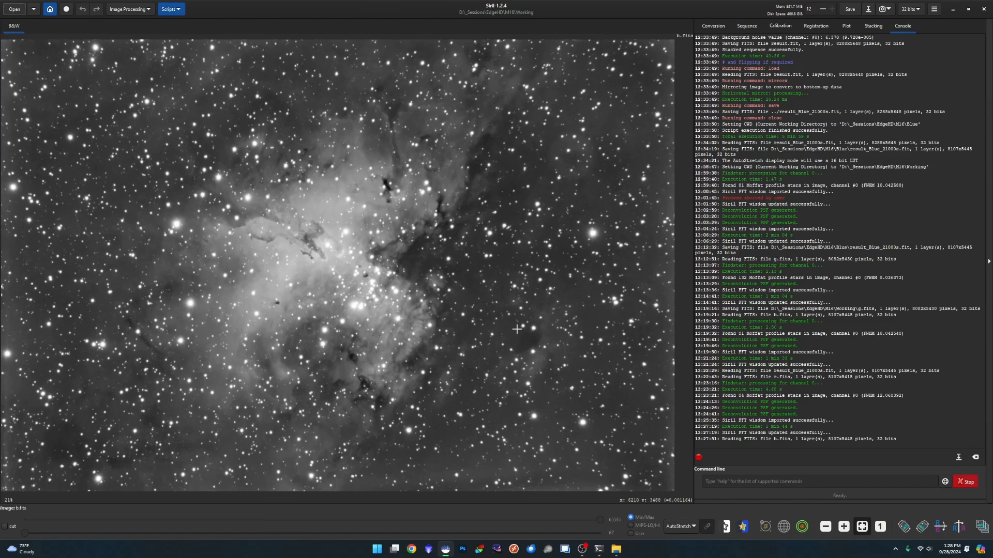
# Check the names of the red, green and blue FITS files in M16's Working folder in File Explorer
pyautogui.click(616, 549)
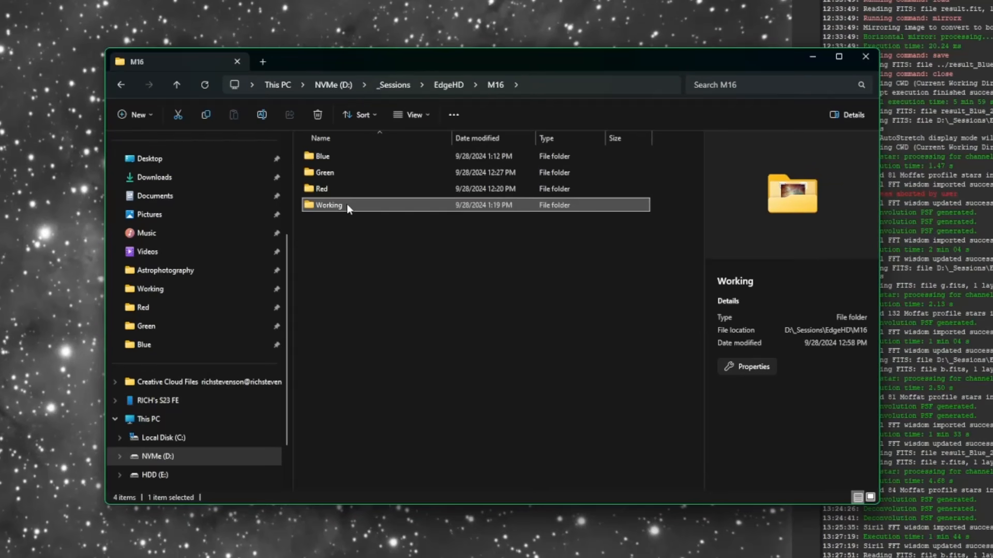
pyautogui.doubleClick(377, 206)
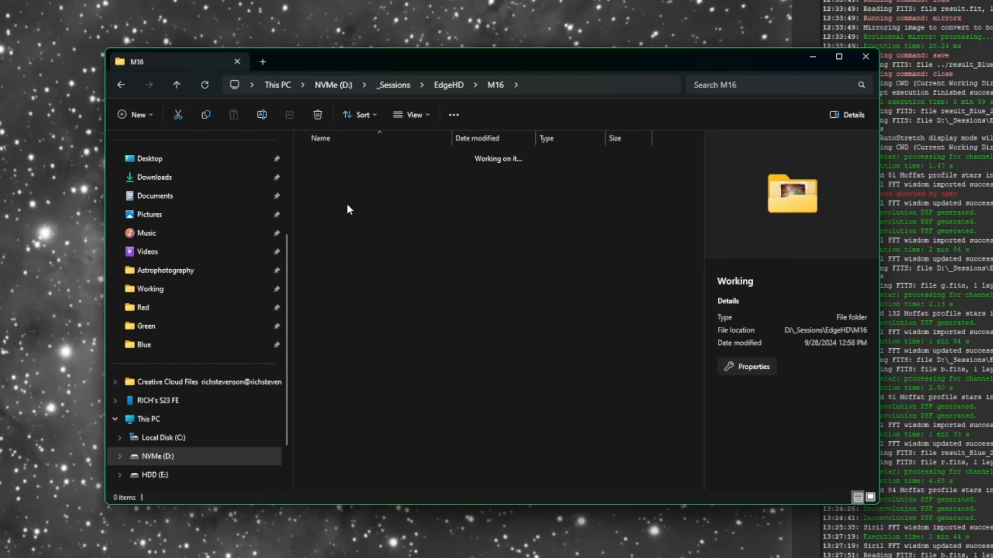
pyautogui.click(365, 170)
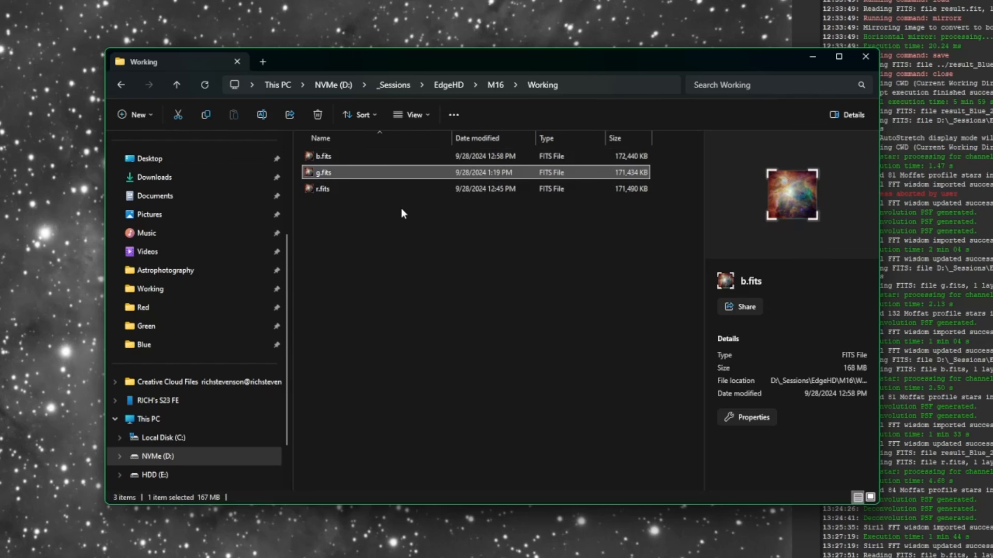
pyautogui.click(378, 190)
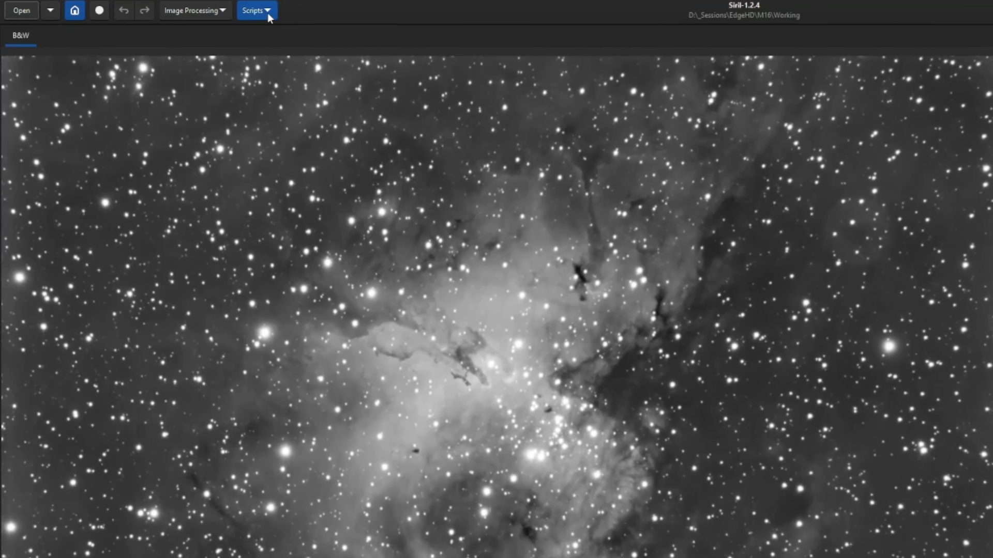
# Combine the channels with Siril's RGB_Composition script and open the resulting rgb.fit
pyautogui.click(268, 14)
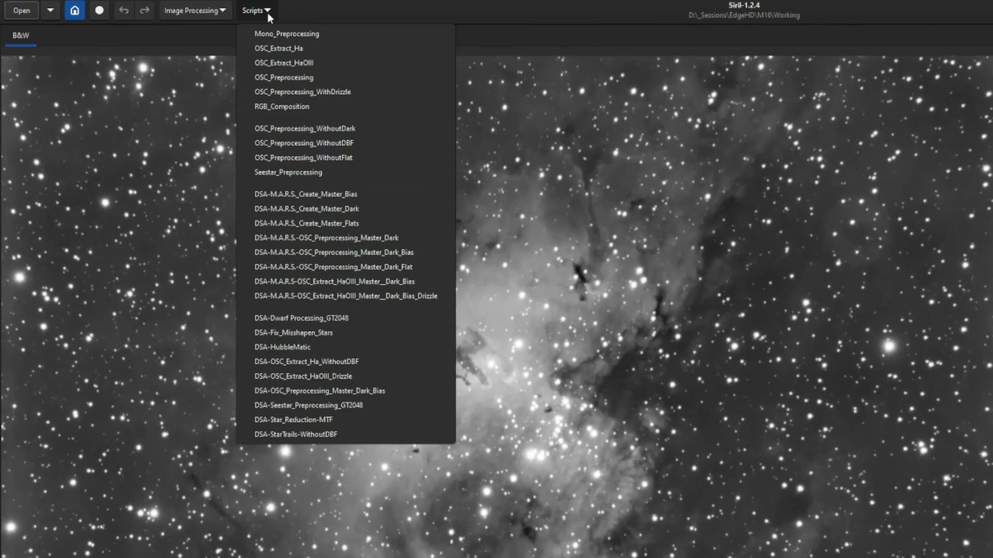
pyautogui.click(356, 107)
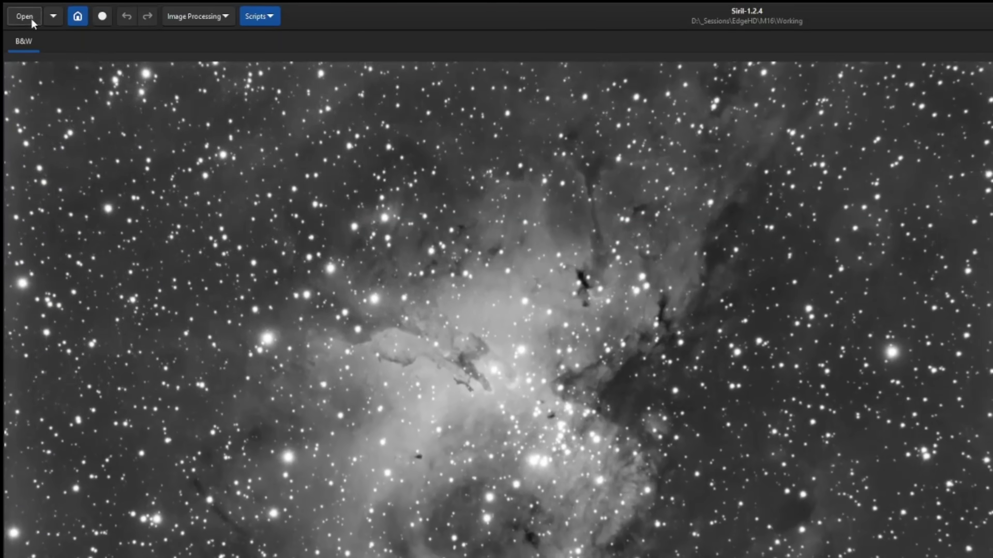
pyautogui.click(31, 19)
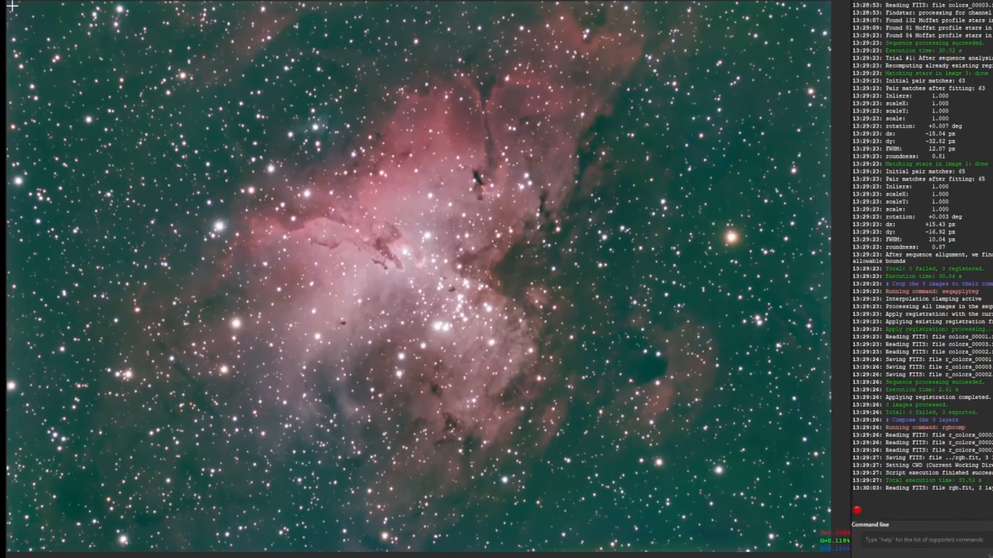
# Crop the RGB image to about 7907 x 5237 px, trimming the stacking edges on all sides
pyautogui.moveTo(10, 6); pyautogui.dragTo(821, 544)
pyautogui.rightClick(772, 428)
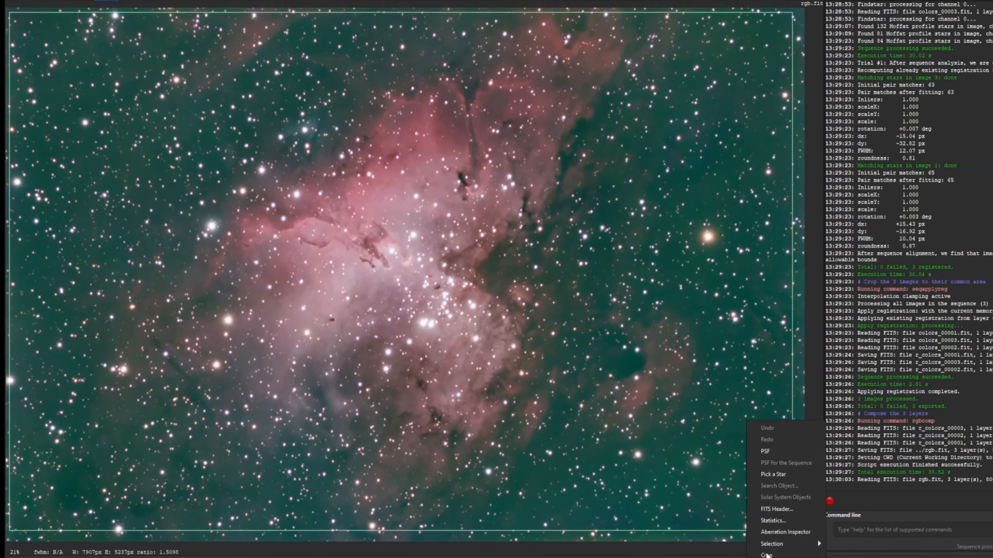
pyautogui.click(776, 555)
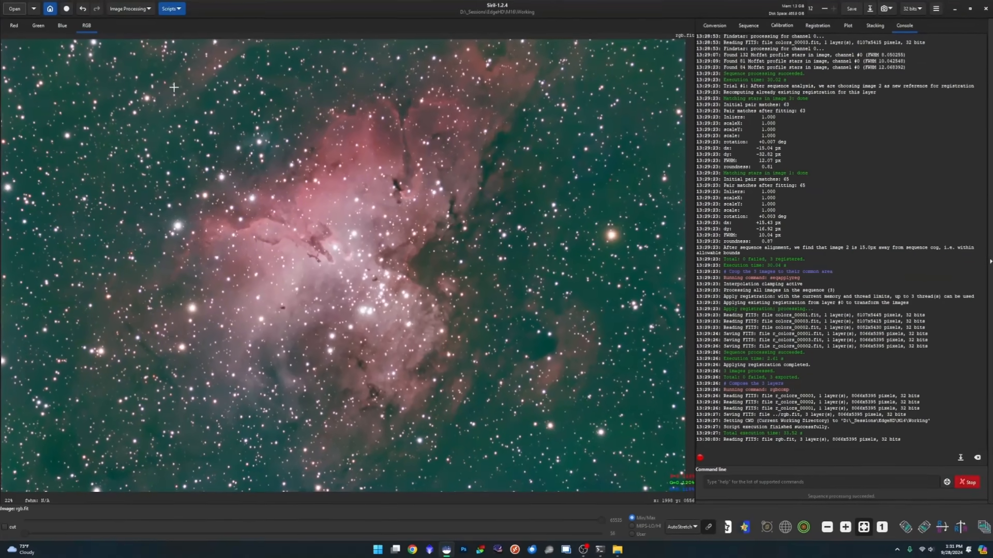
# Try Photometric Color Calibration on the cropped image with focal length 1422 mm, pixel size 2.32 µm and the NOMAD catalogue
pyautogui.click(136, 10)
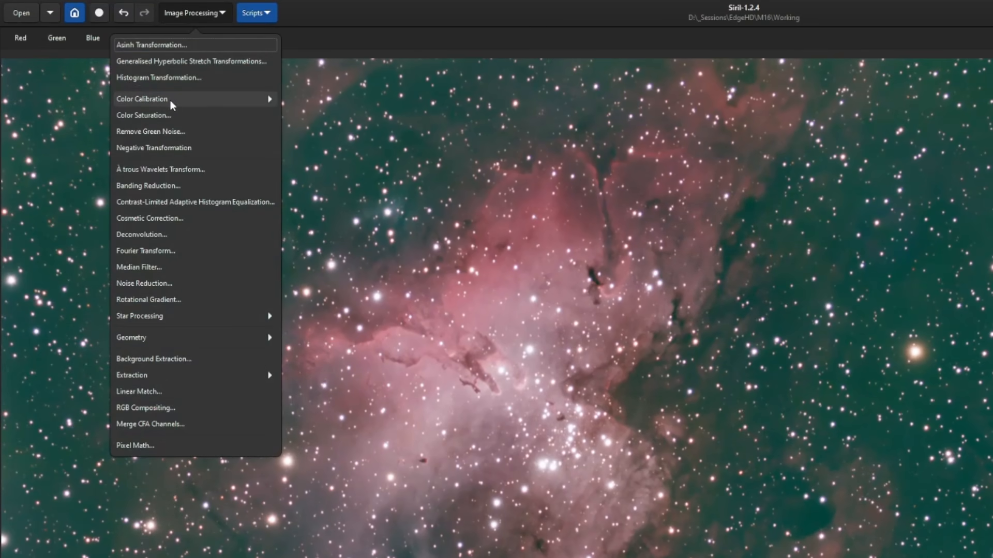
pyautogui.click(170, 99)
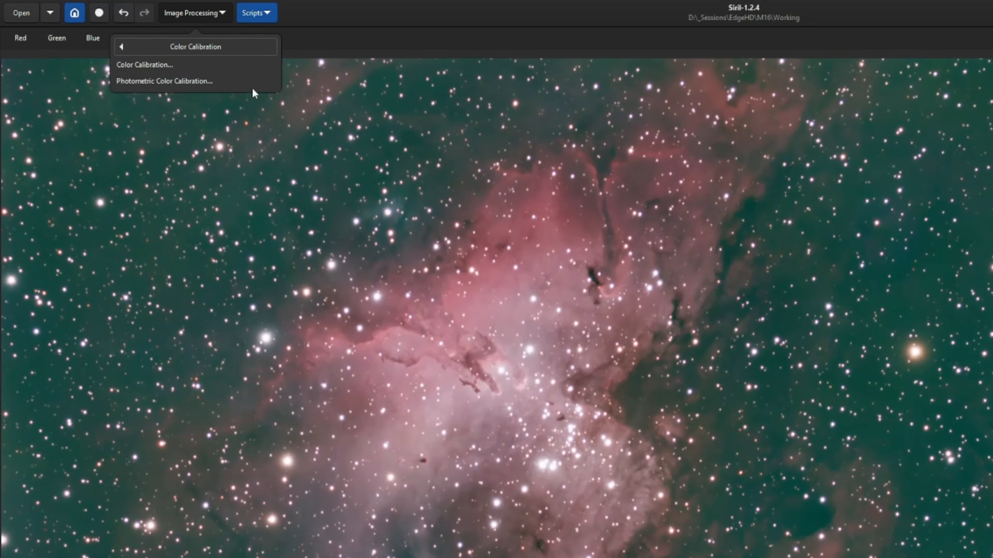
pyautogui.click(222, 82)
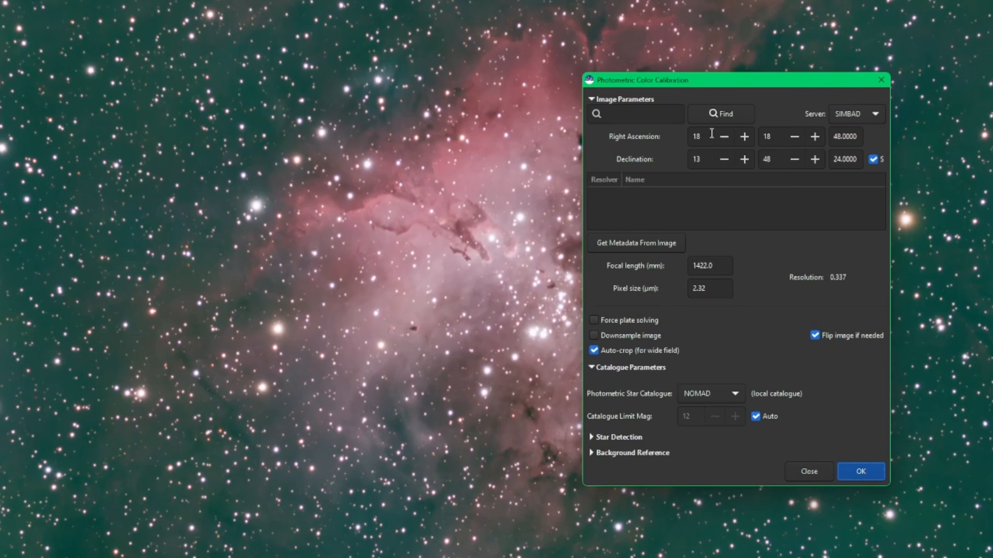
pyautogui.click(855, 470)
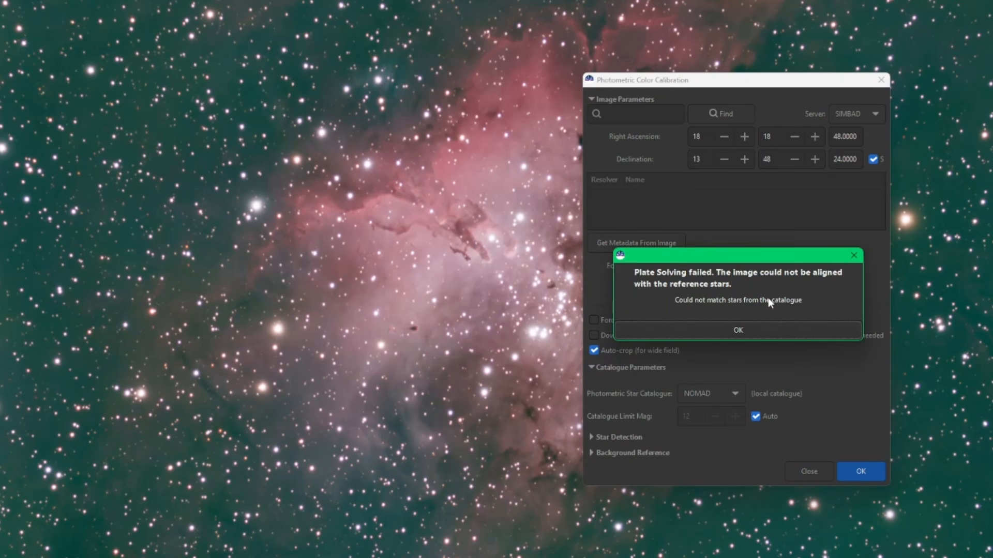
pyautogui.click(730, 331)
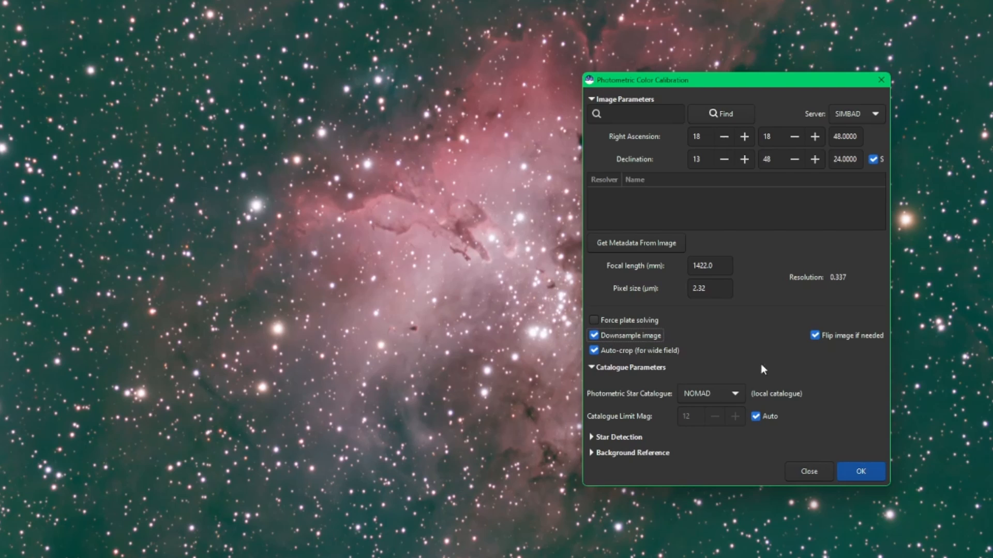
# Rerun the photometric color calibration with image downsampling enabled and close its settings
pyautogui.click(858, 470)
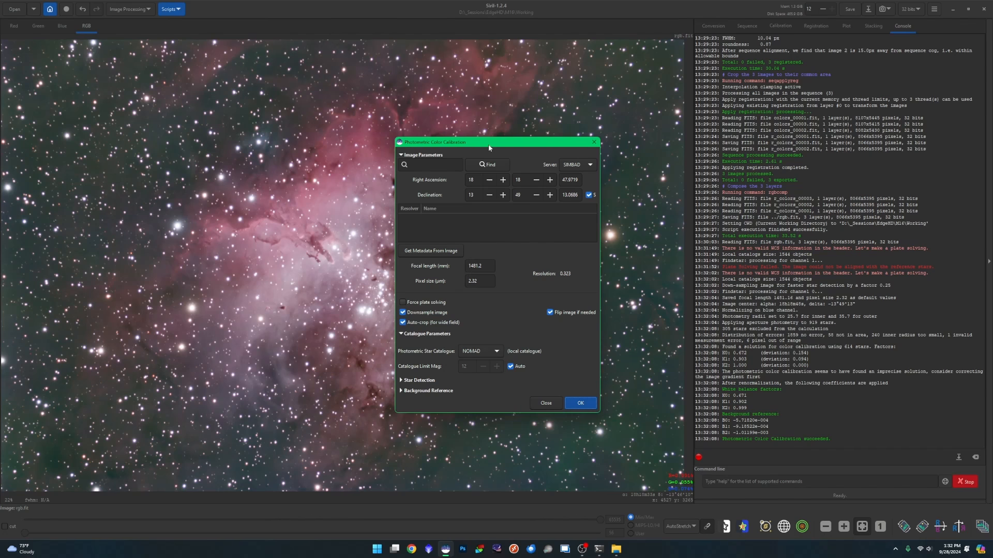
pyautogui.moveTo(489, 147); pyautogui.dragTo(658, 142)
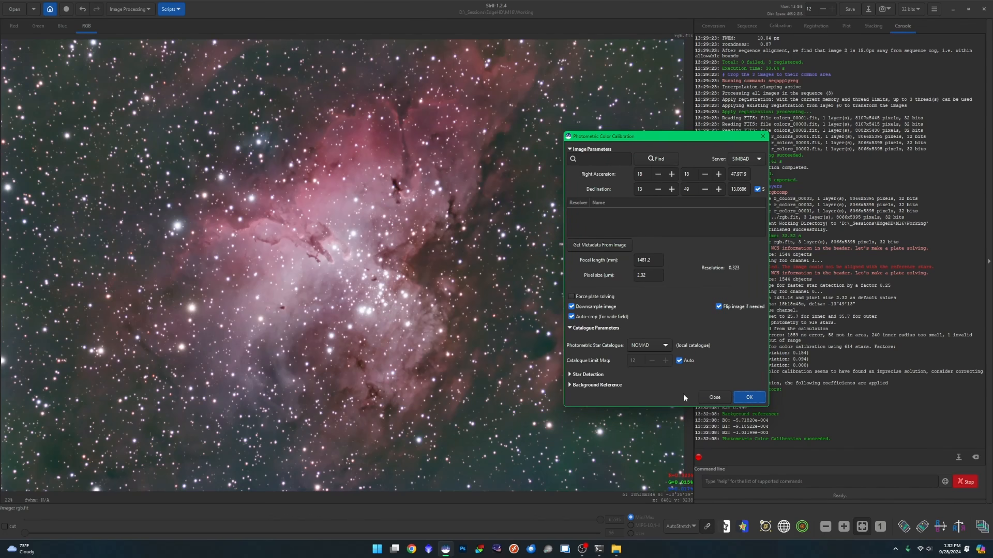
pyautogui.click(713, 397)
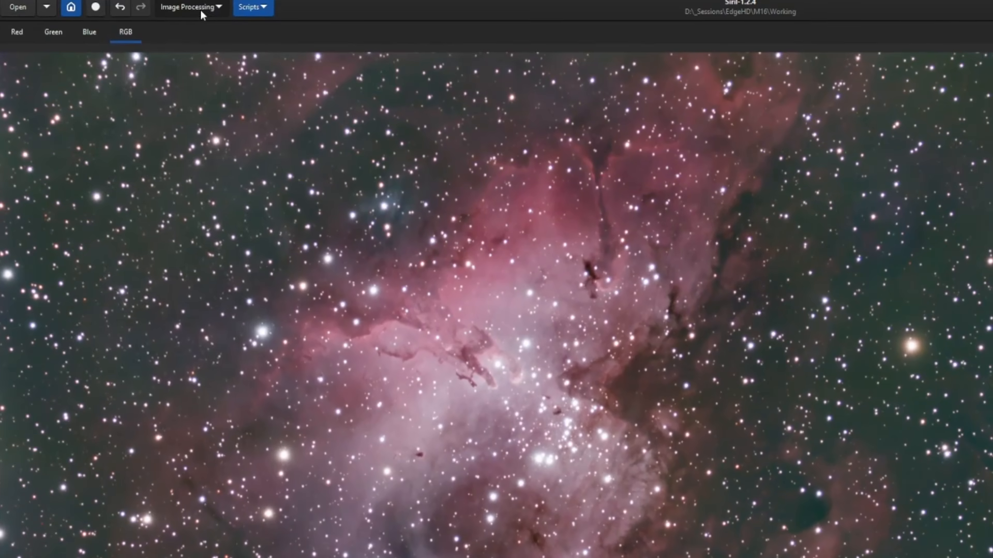
# Remove green noise from the RGB image using the Average Neutral protection method with lightness preserved
pyautogui.click(136, 9)
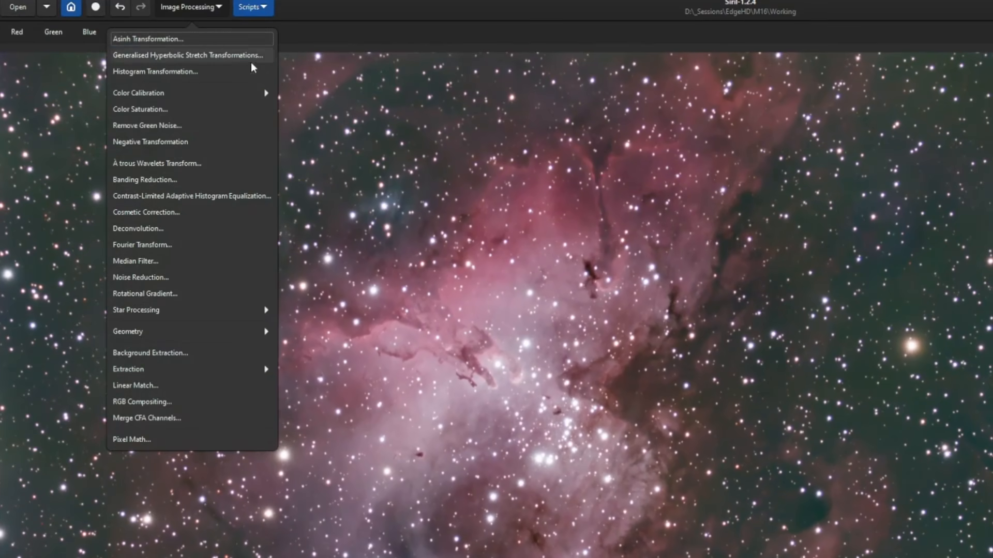
pyautogui.click(172, 125)
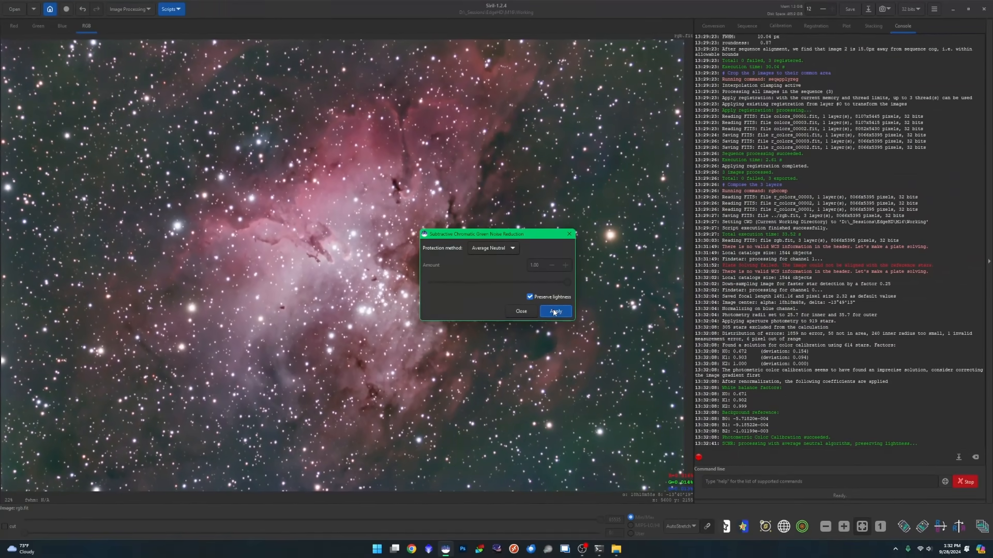
pyautogui.click(827, 457)
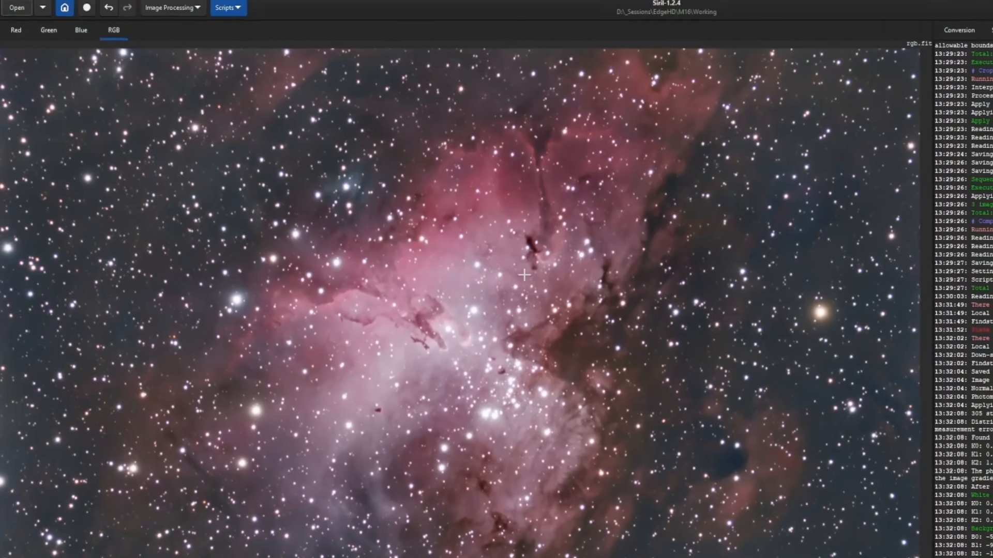
# Remove the stars with StarNet, pre-stretching the linear image and generating a star mask
pyautogui.click(129, 9)
pyautogui.click(189, 312)
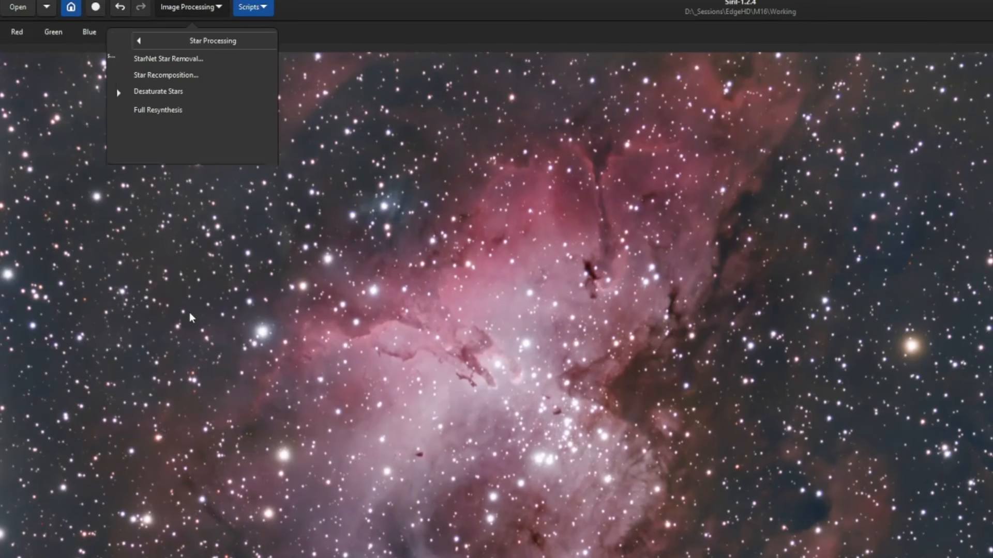
pyautogui.click(155, 58)
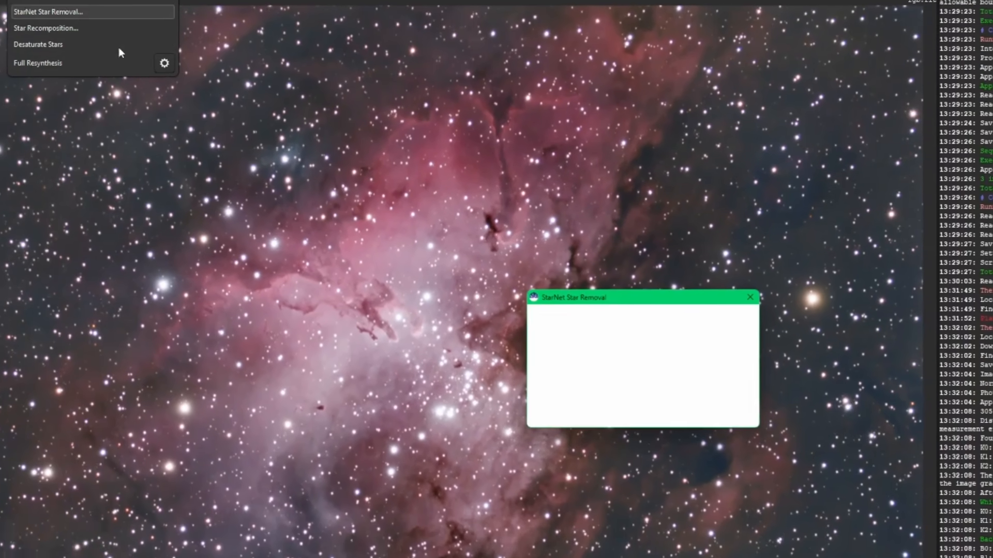
pyautogui.moveTo(517, 260); pyautogui.dragTo(604, 263)
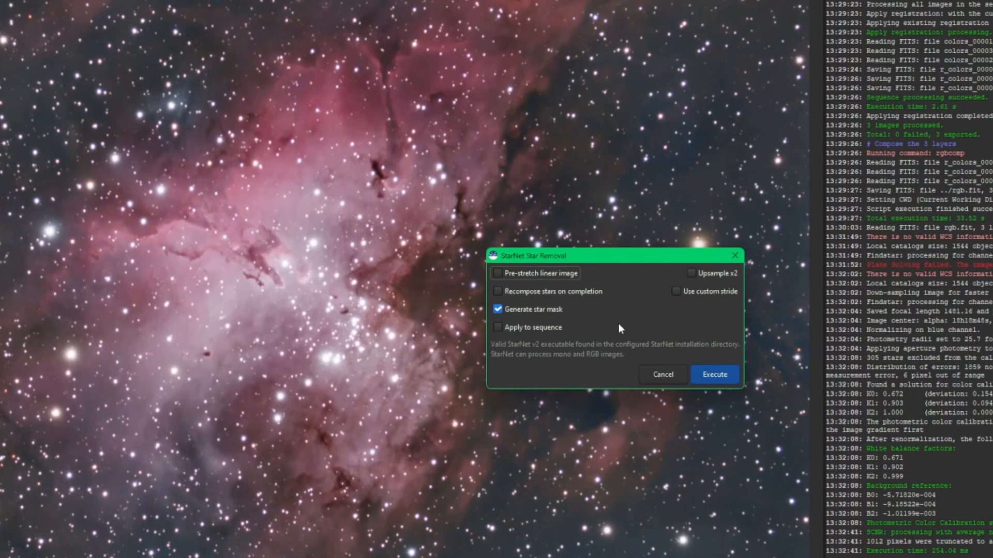
pyautogui.click(519, 272)
pyautogui.click(699, 375)
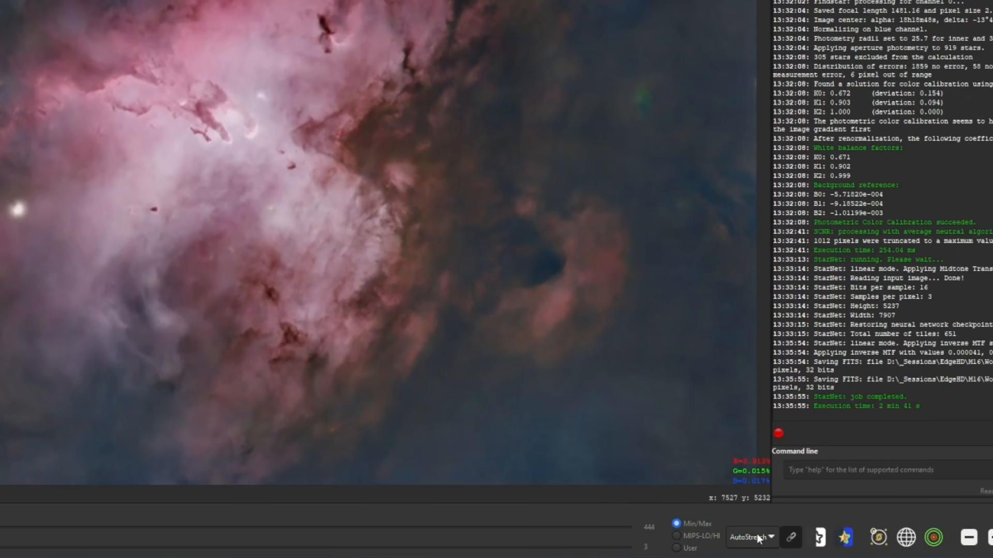
# Switch the starless image's display mode to Linear and open the Generalised Hyperbolic Stretch settings beside the nebula
pyautogui.click(758, 538)
pyautogui.click(757, 414)
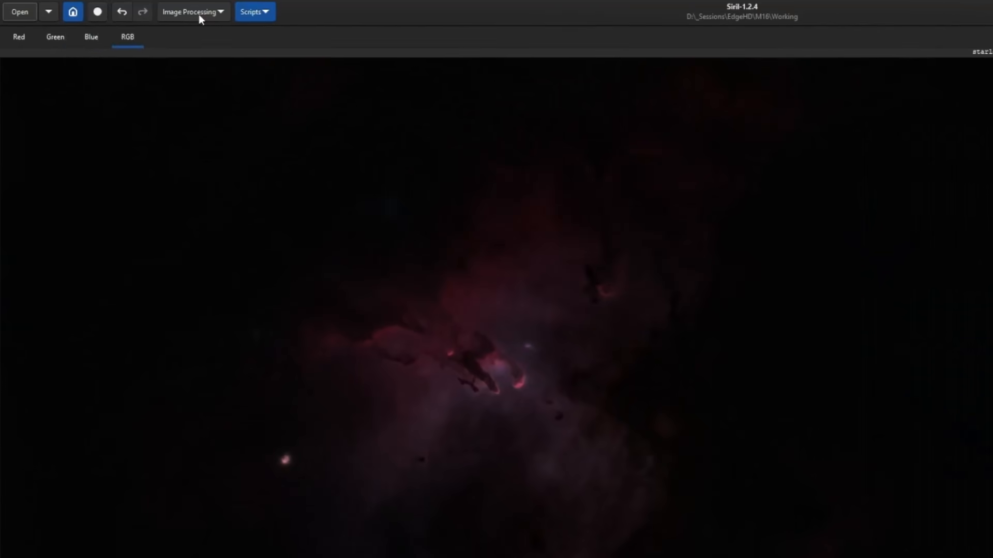
pyautogui.click(199, 15)
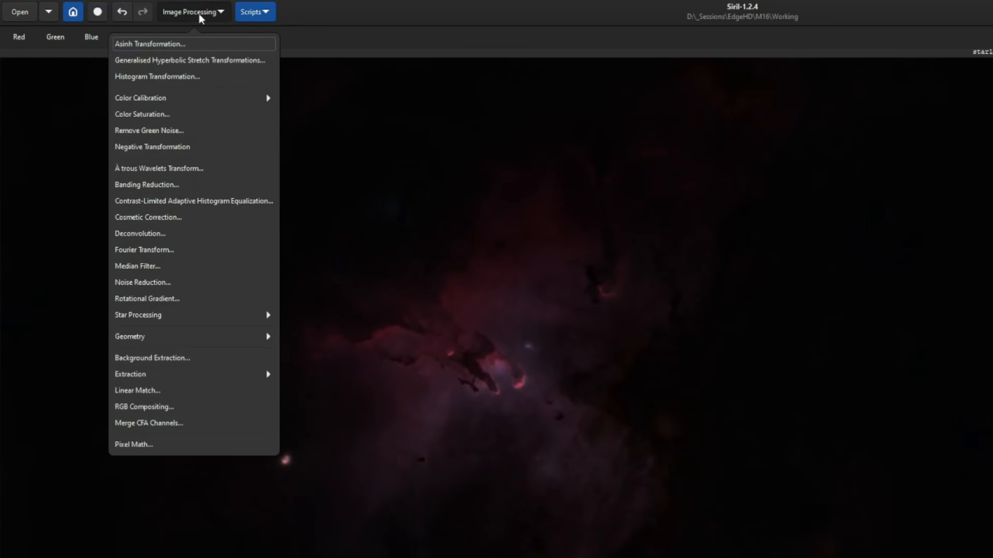
pyautogui.click(184, 60)
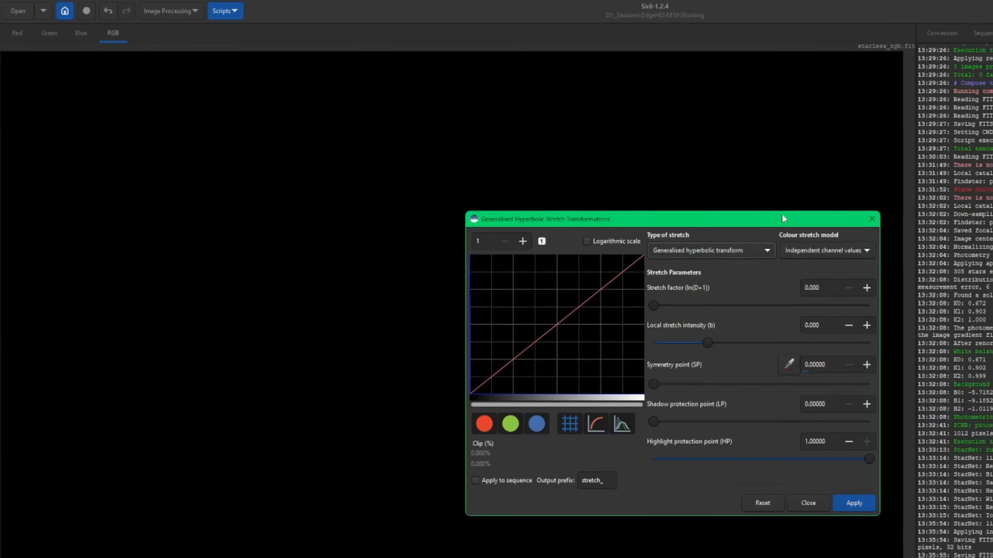
pyautogui.moveTo(782, 215); pyautogui.dragTo(825, 144)
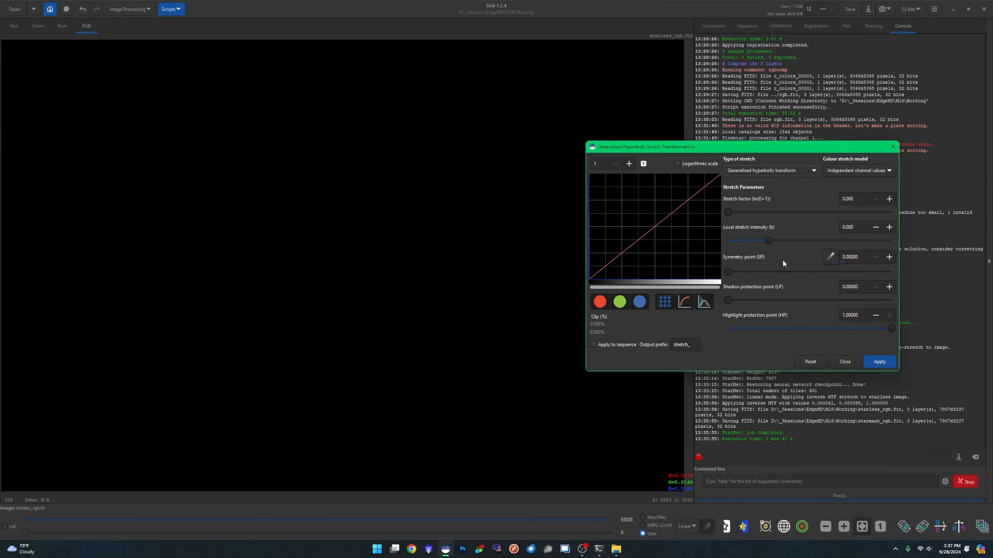
# Stretch the starless image with local stretch intensity 15 and a stretch factor of about 6.134
pyautogui.moveTo(768, 240); pyautogui.dragTo(842, 243)
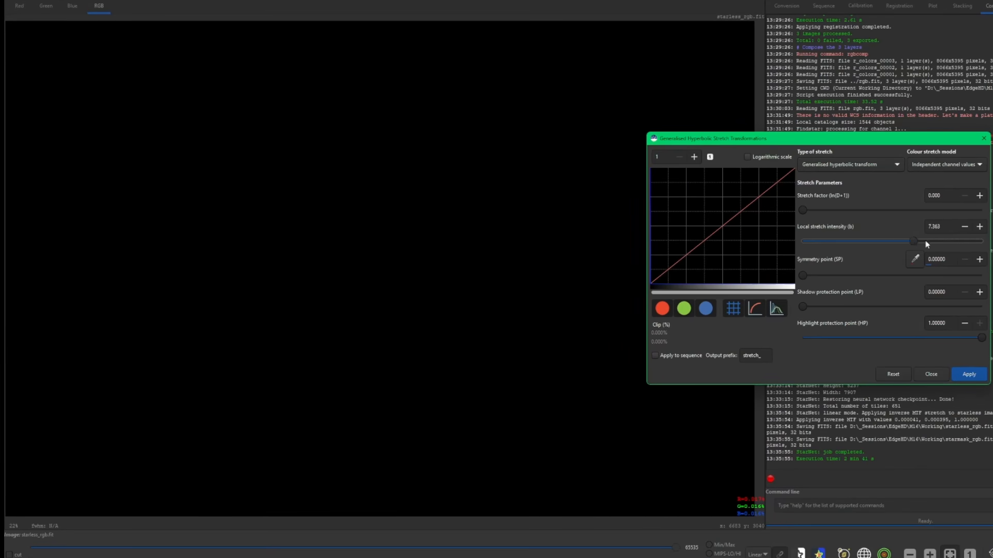
pyautogui.moveTo(927, 244); pyautogui.dragTo(983, 247)
pyautogui.moveTo(801, 211); pyautogui.dragTo(948, 210)
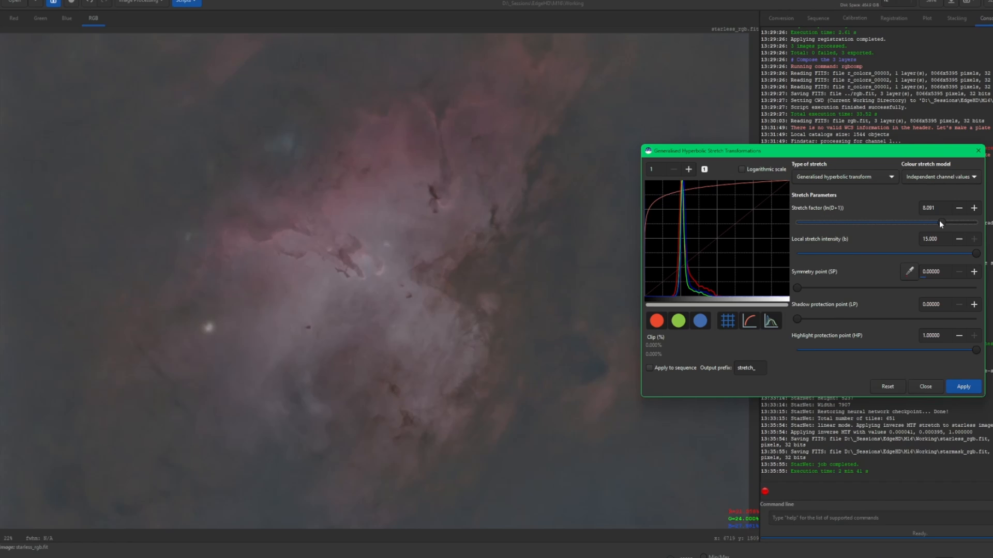
pyautogui.moveTo(939, 220); pyautogui.dragTo(949, 222)
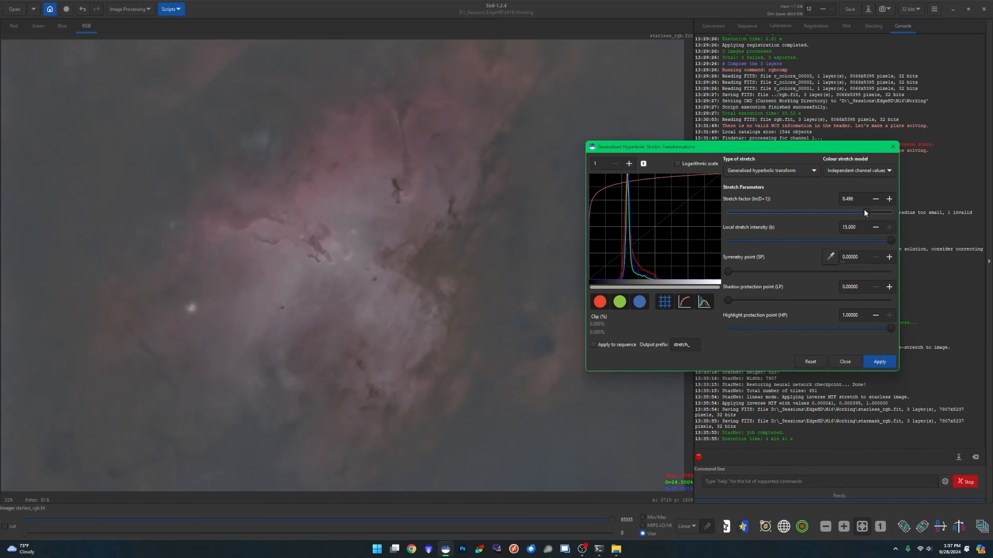
pyautogui.moveTo(866, 212); pyautogui.dragTo(852, 212)
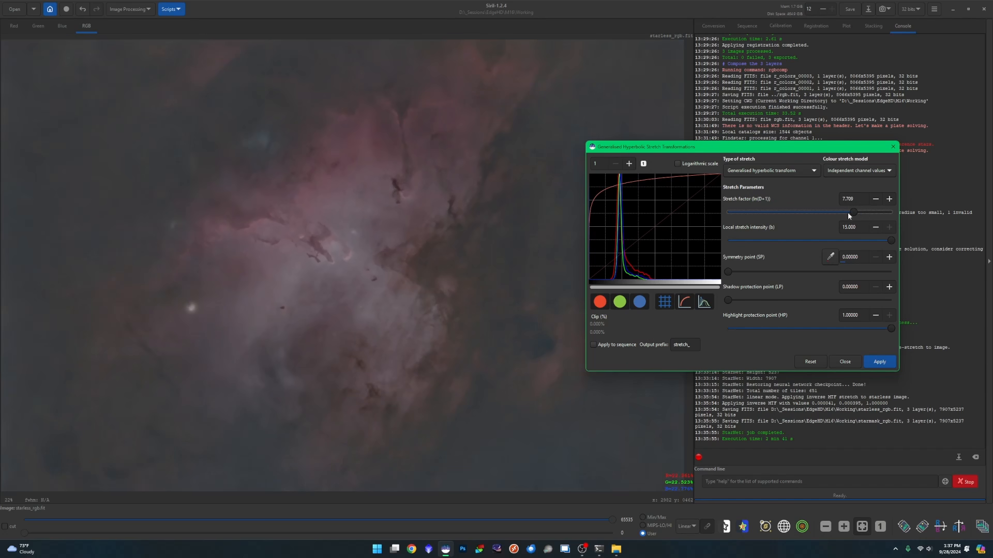
pyautogui.moveTo(849, 215); pyautogui.dragTo(834, 214)
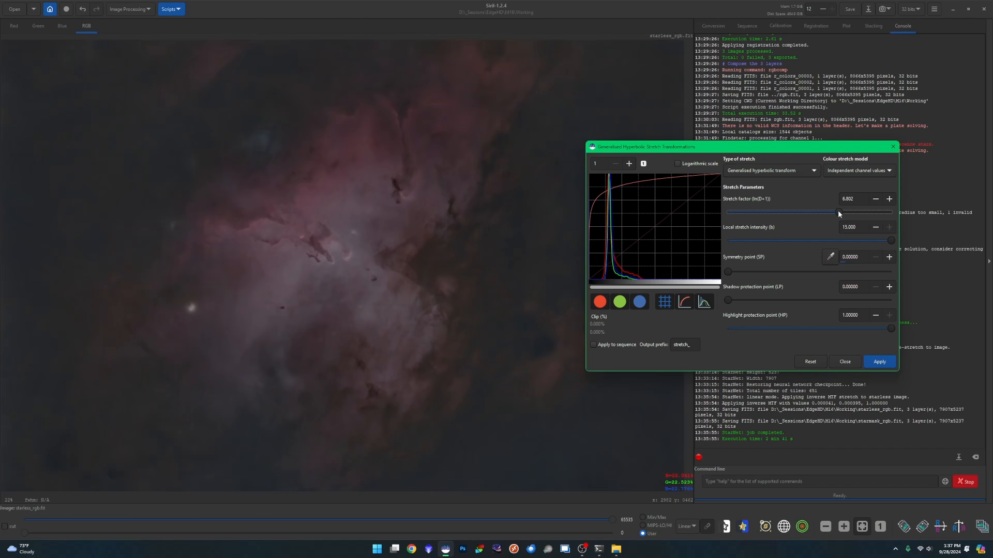
pyautogui.moveTo(838, 211); pyautogui.dragTo(831, 216)
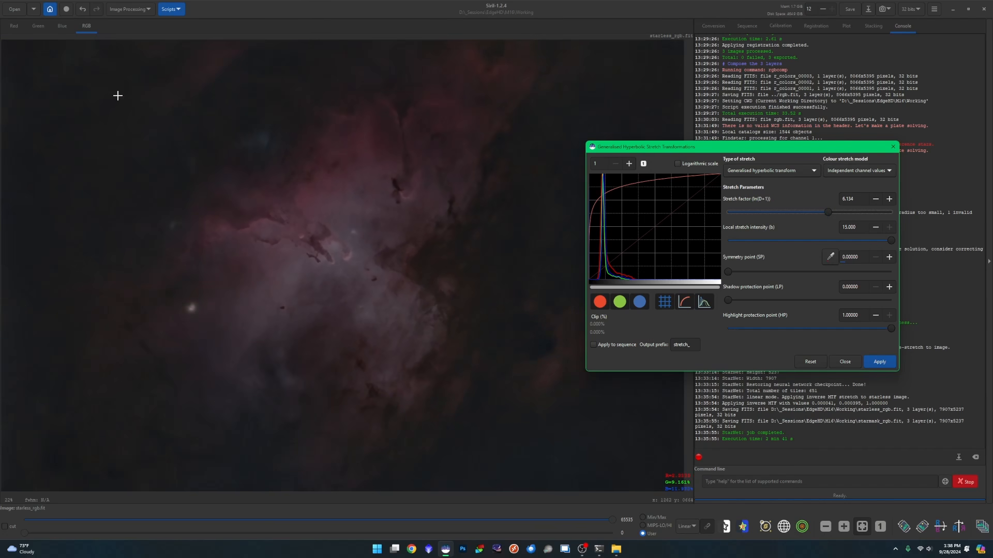
pyautogui.click(879, 362)
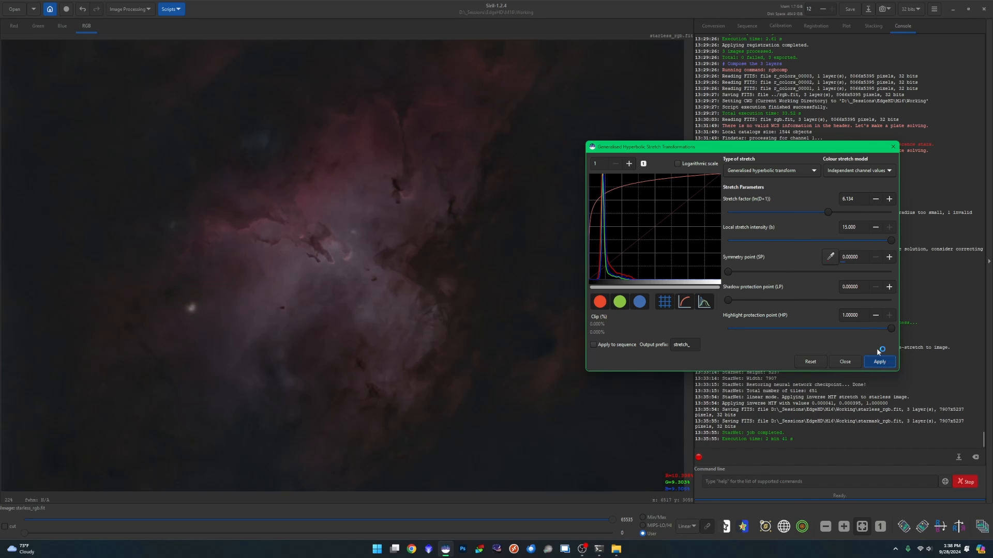
# Stretch the starless image further with local stretch intensity about 8.27 and a stretch factor of 0.072
pyautogui.moveTo(768, 241); pyautogui.dragTo(836, 241)
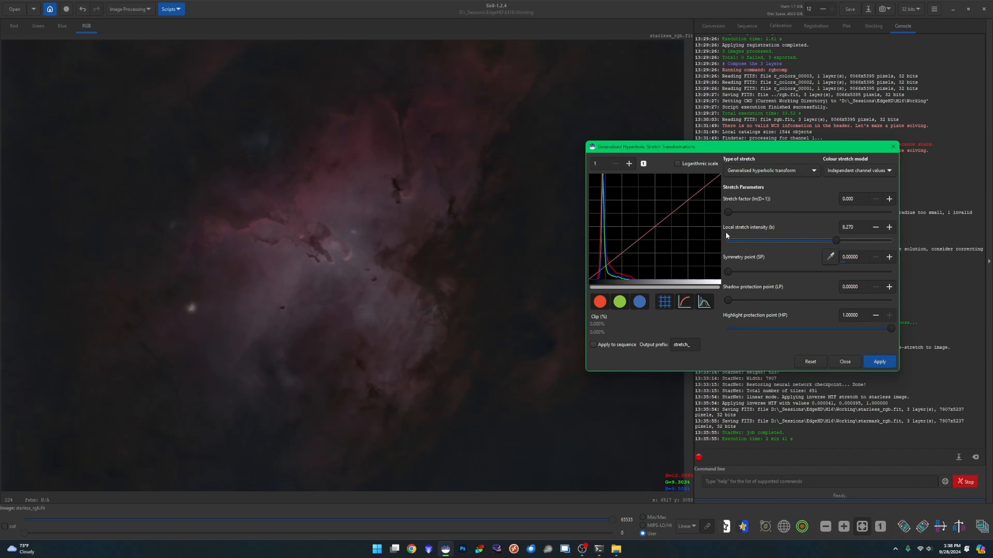
pyautogui.moveTo(727, 213); pyautogui.dragTo(729, 213)
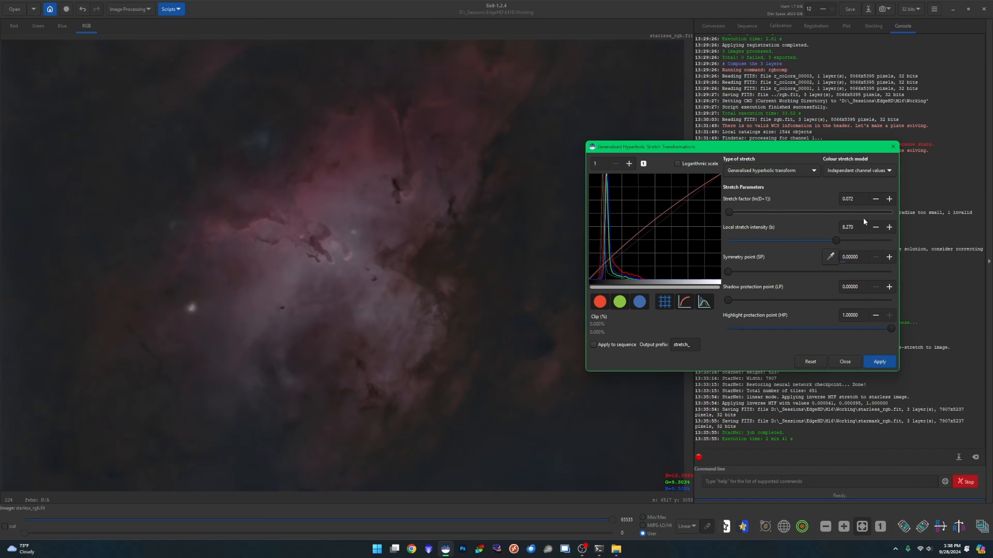
pyautogui.click(874, 199)
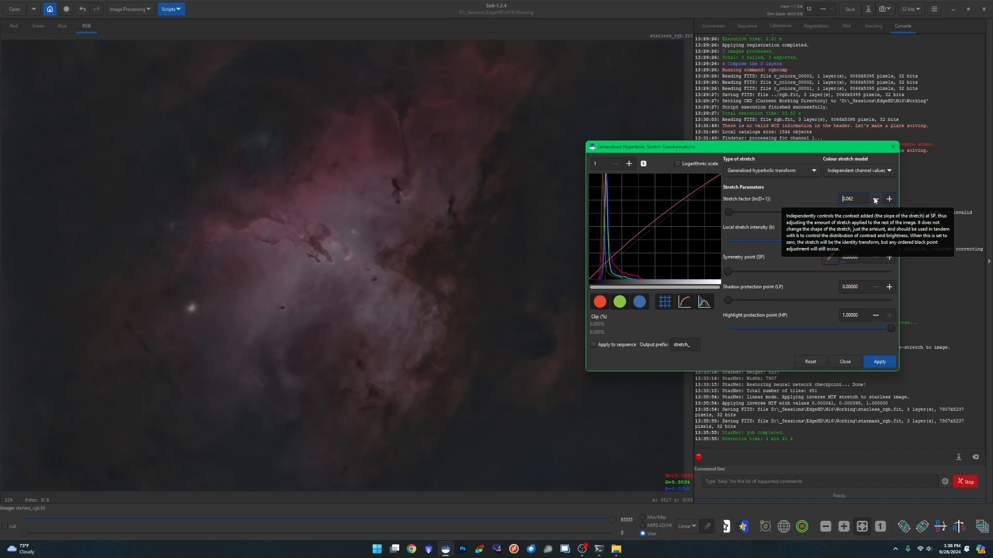
pyautogui.click(891, 200)
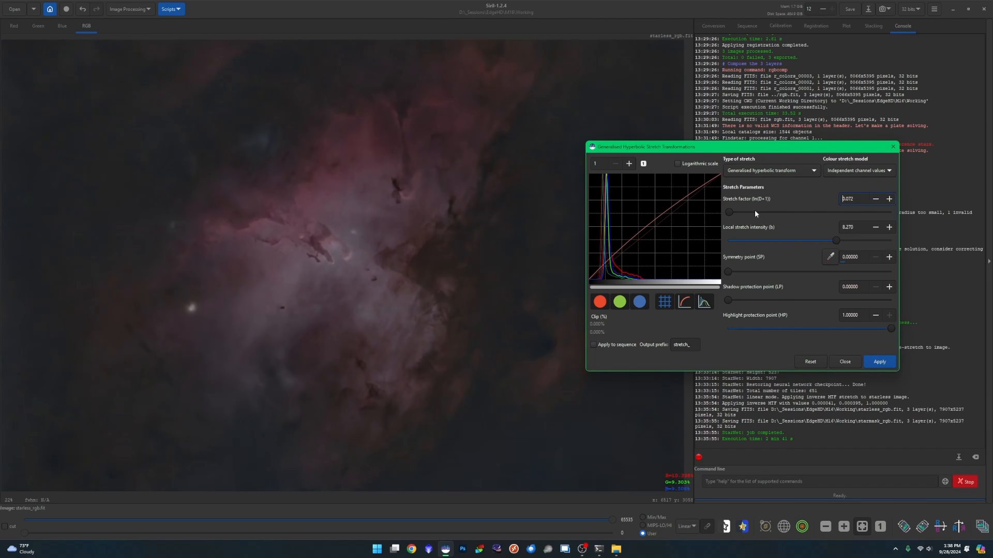
pyautogui.click(879, 361)
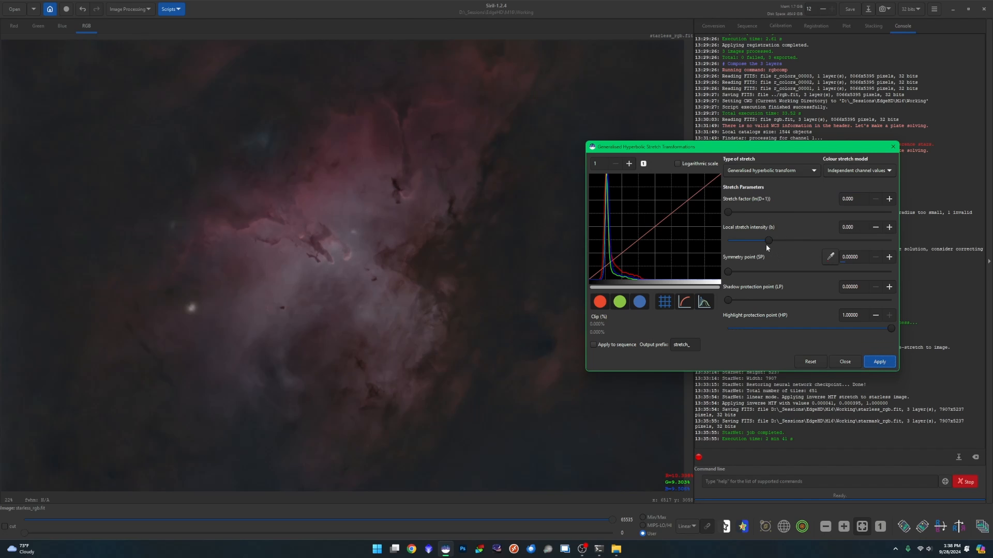
# Apply successive gentle stretches at local stretch intensity 0 with stretch factors of about 0.215, 0.119 and 0.191
pyautogui.click(733, 214)
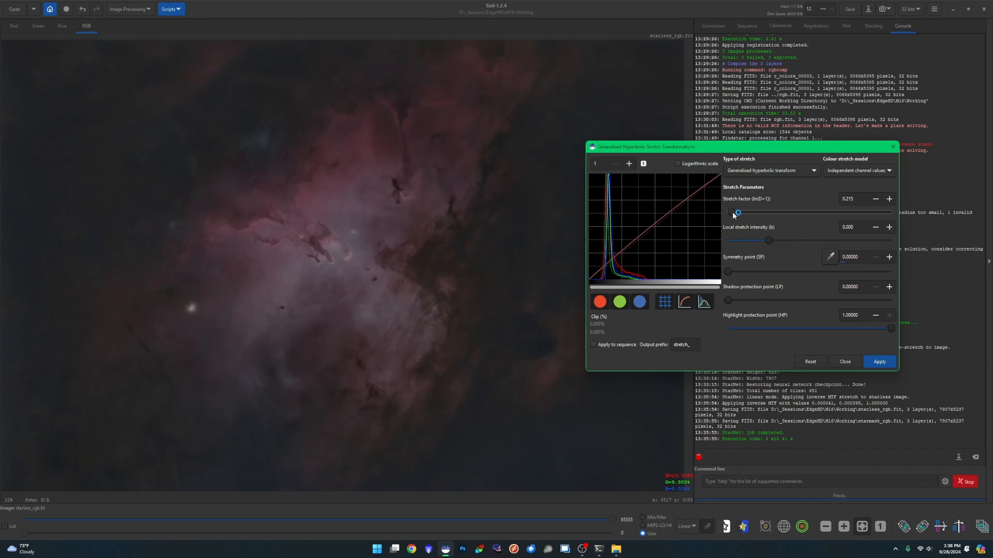
pyautogui.click(880, 362)
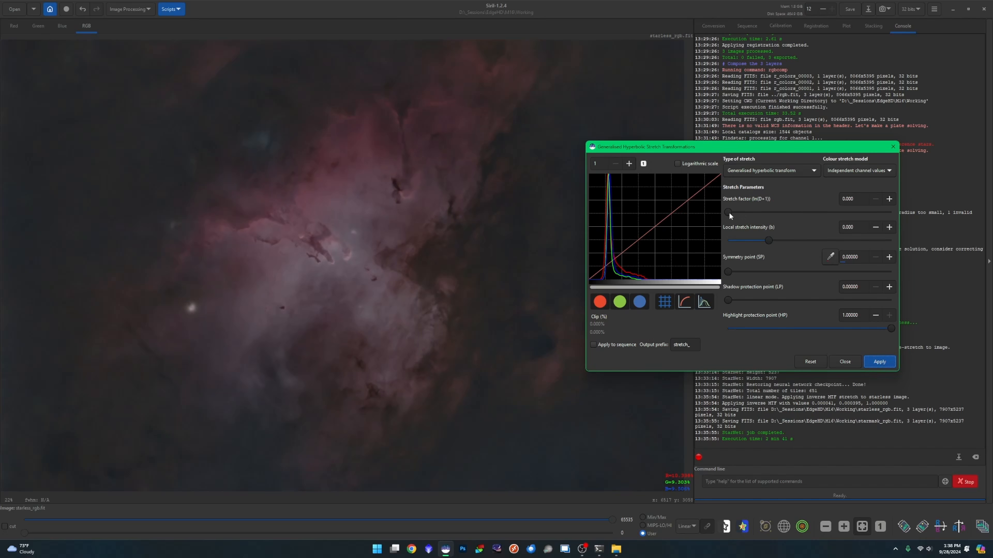
pyautogui.moveTo(728, 212); pyautogui.dragTo(731, 212)
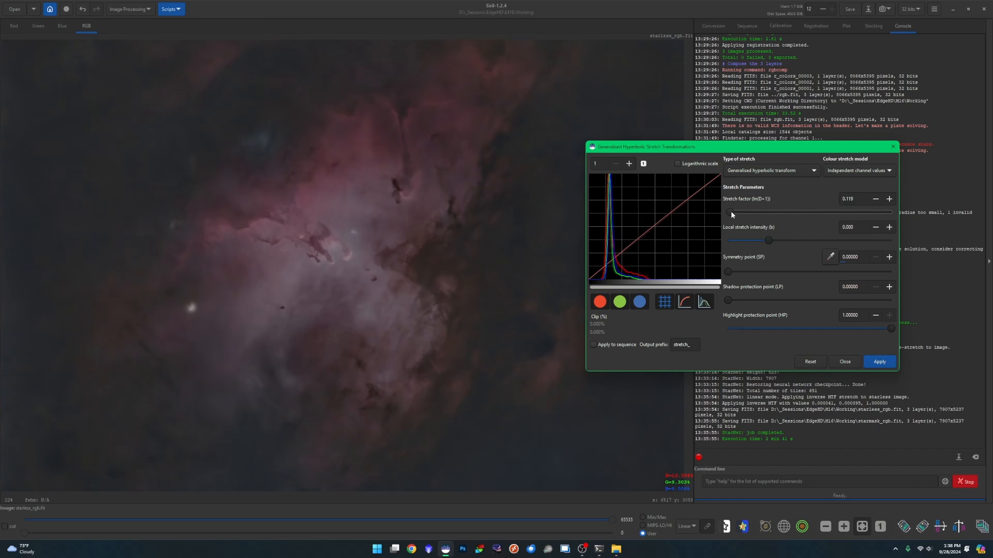
pyautogui.click(882, 362)
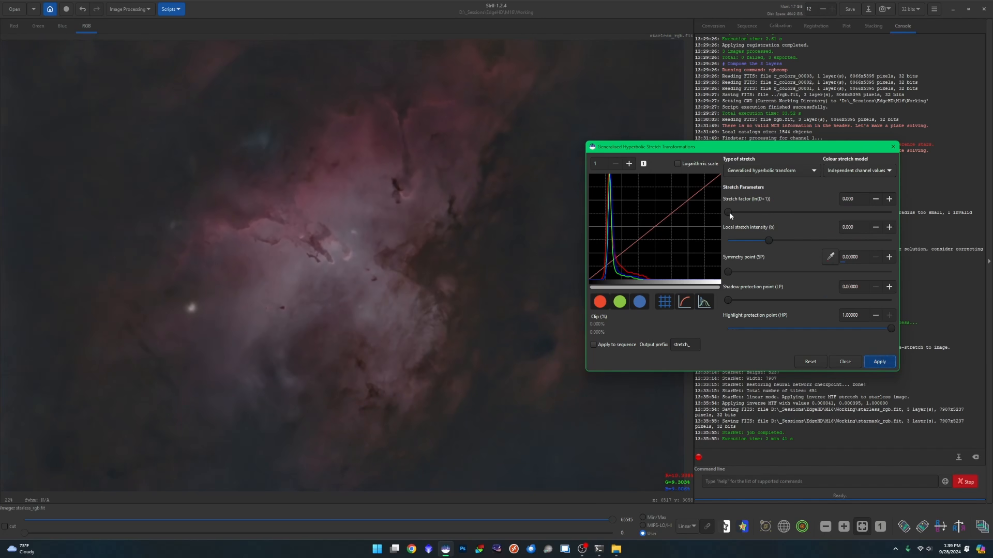
pyautogui.moveTo(729, 212); pyautogui.dragTo(735, 216)
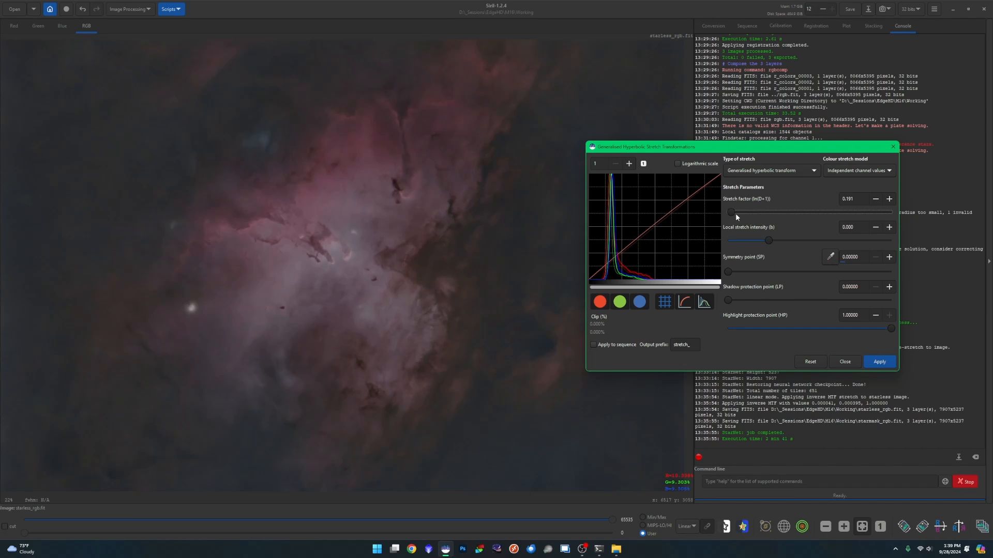
pyautogui.moveTo(736, 215); pyautogui.dragTo(737, 215)
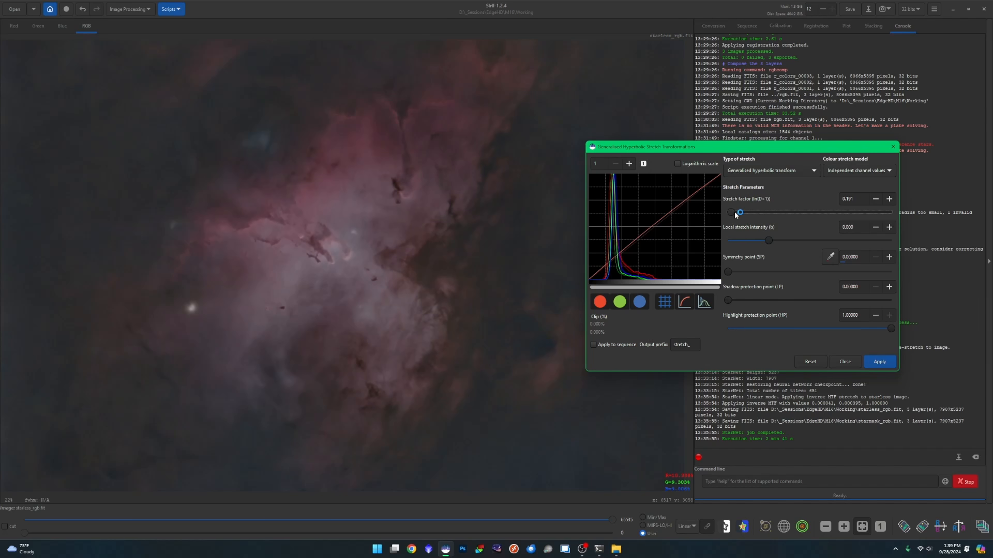
pyautogui.click(871, 361)
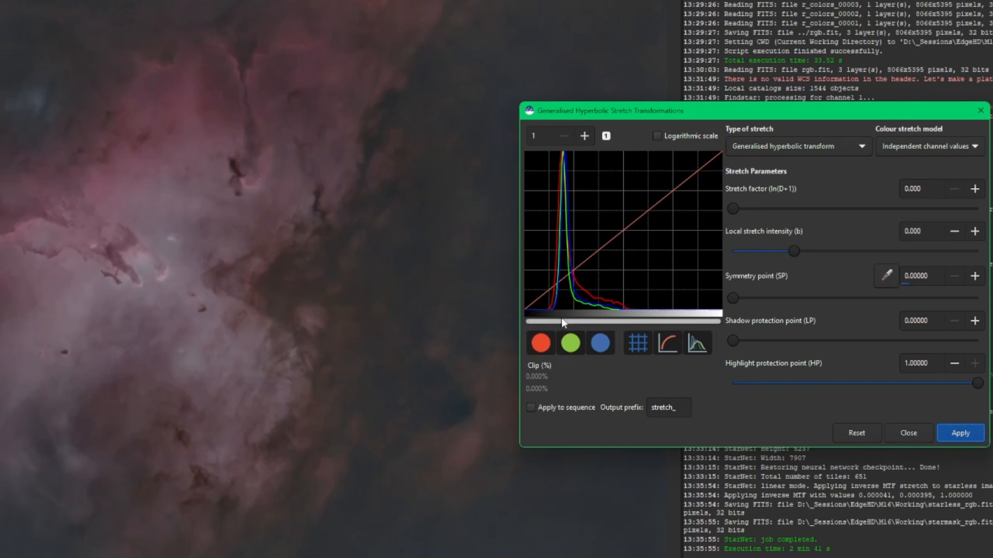
# Darken the background with a Linear stretch (BP shift), setting the black point to about 0.10263
pyautogui.click(775, 148)
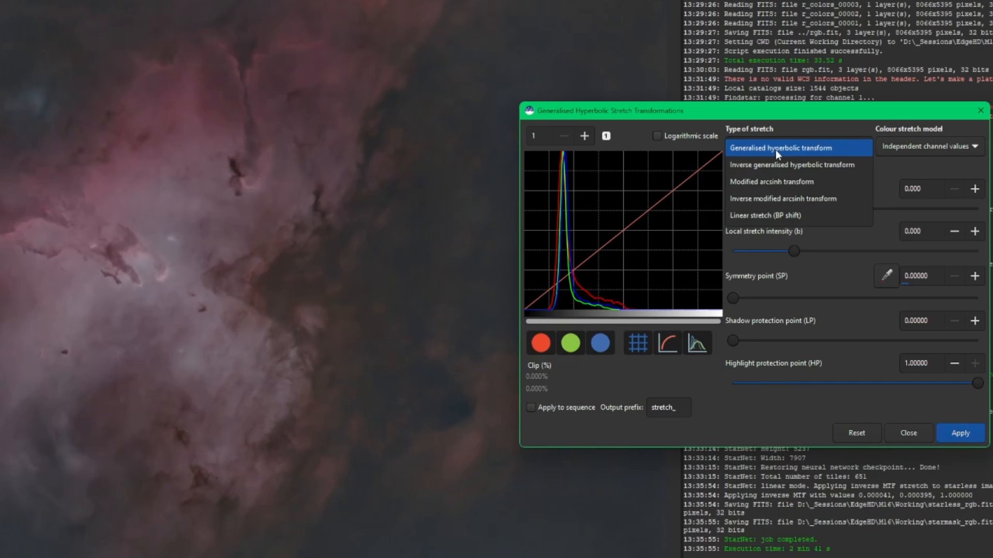
pyautogui.click(809, 215)
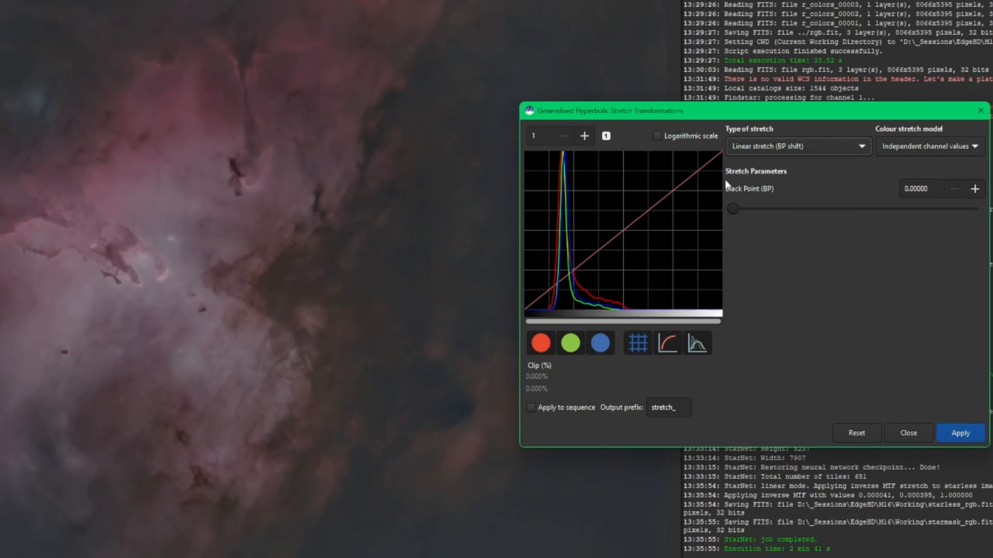
pyautogui.click(735, 210)
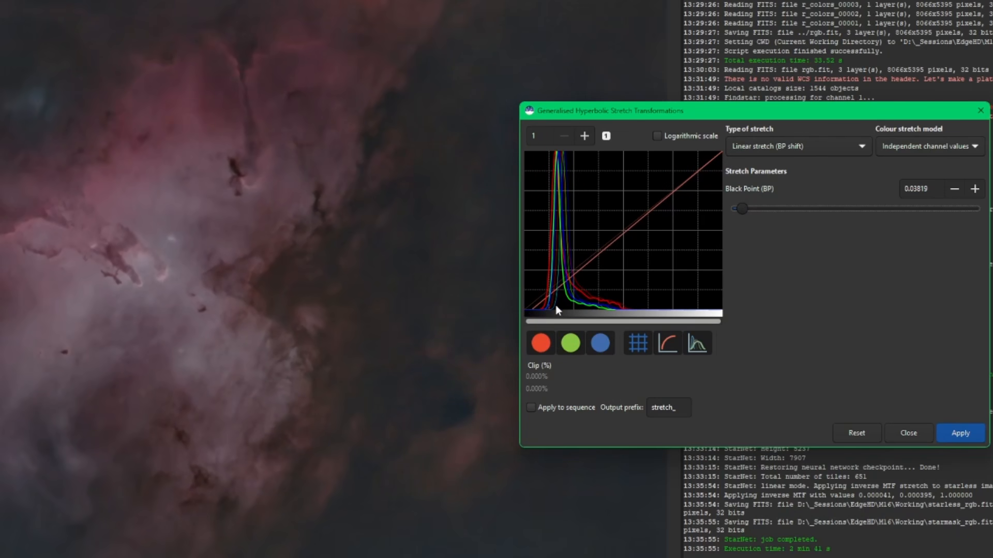
pyautogui.moveTo(747, 210); pyautogui.dragTo(764, 206)
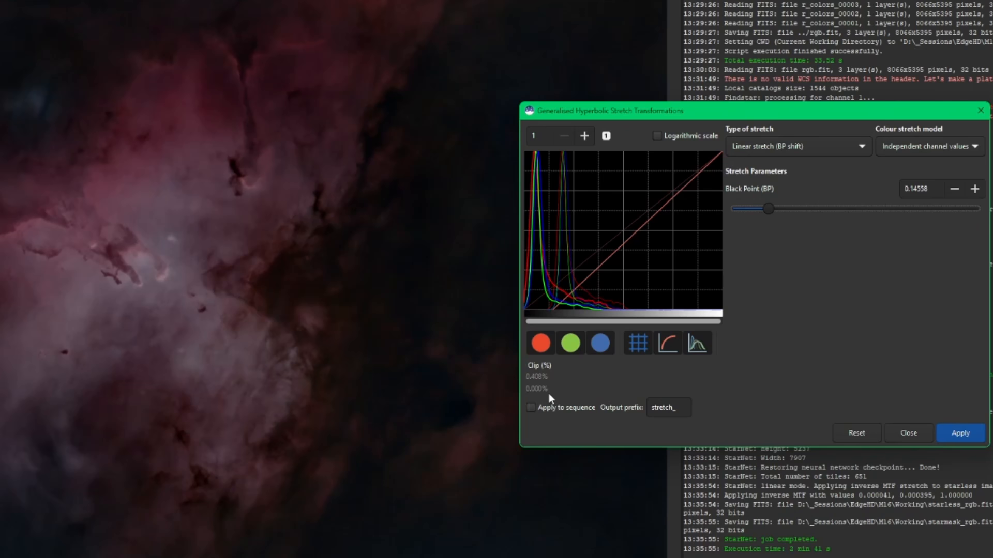
pyautogui.moveTo(768, 208); pyautogui.dragTo(756, 208)
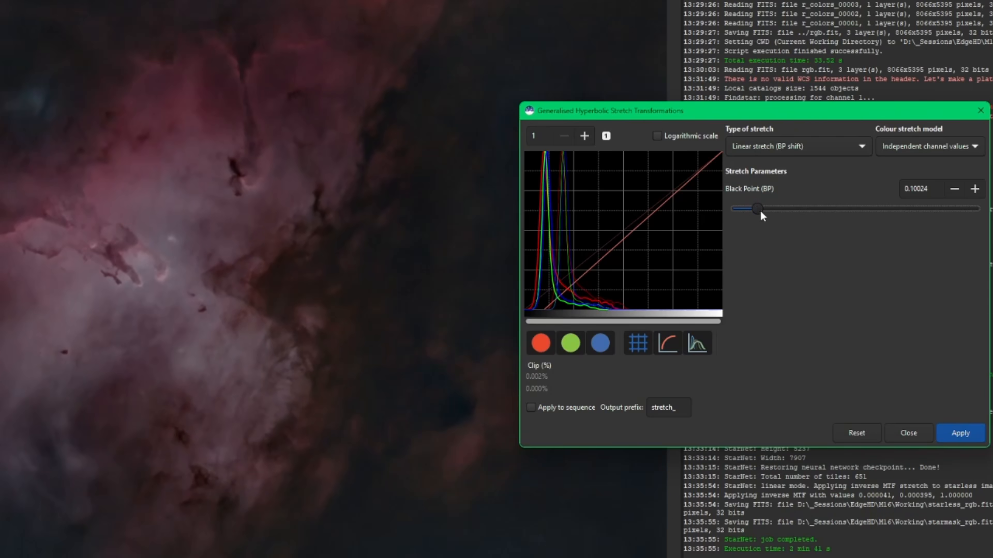
pyautogui.moveTo(760, 210); pyautogui.dragTo(759, 207)
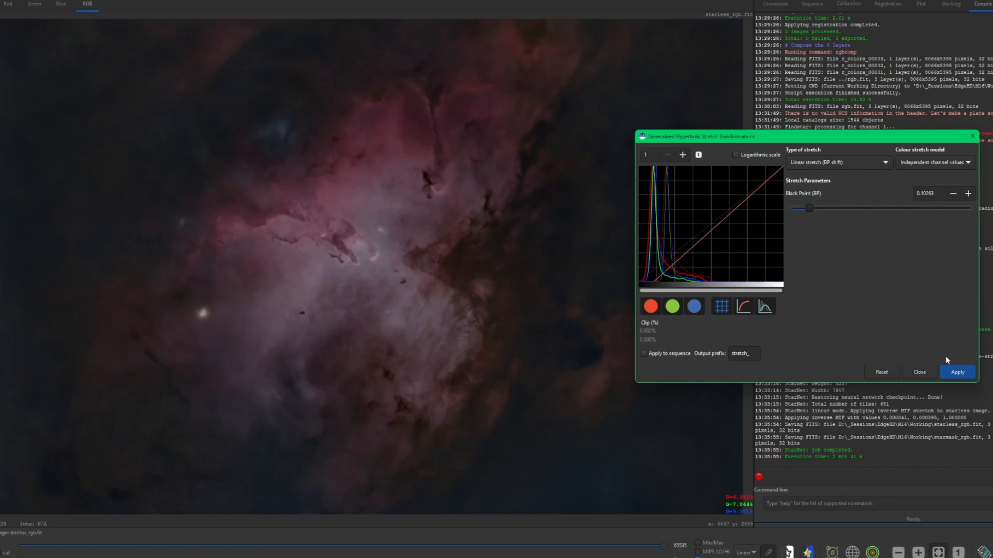
pyautogui.click(954, 371)
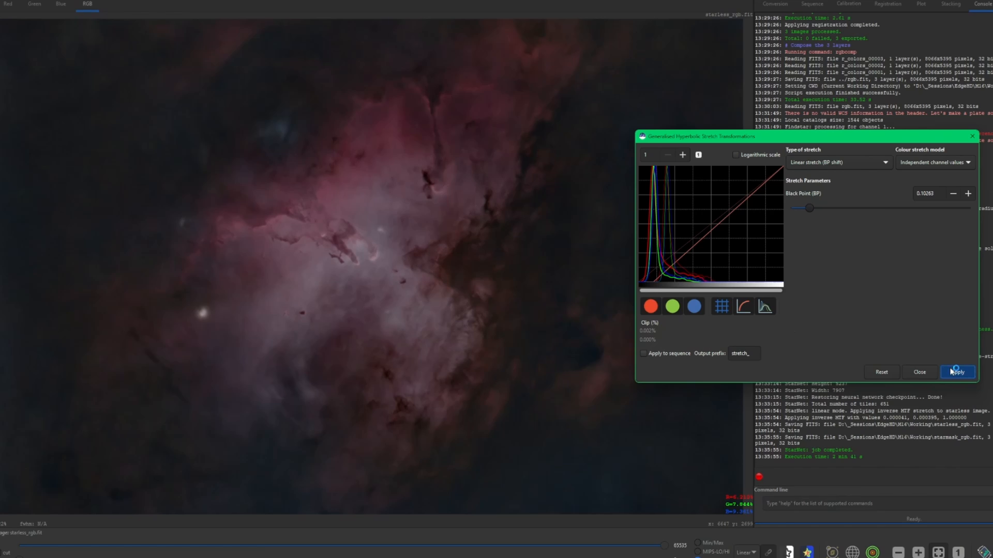
# Apply a Generalised hyperbolic transform with factor about 0.167 and the symmetry point sampled from a small dark background area above the nebula
pyautogui.click(837, 162)
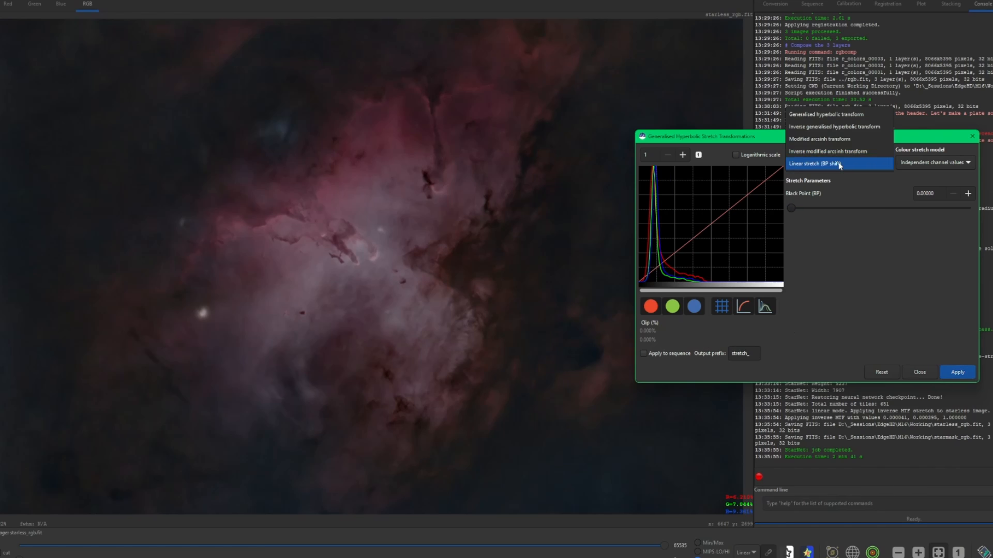
pyautogui.click(830, 116)
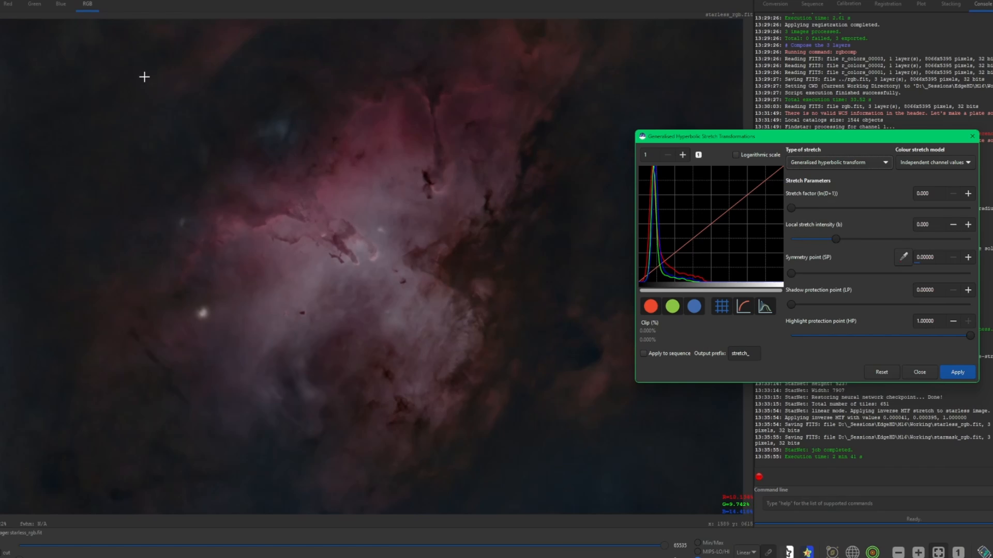
pyautogui.moveTo(144, 77); pyautogui.dragTo(162, 96)
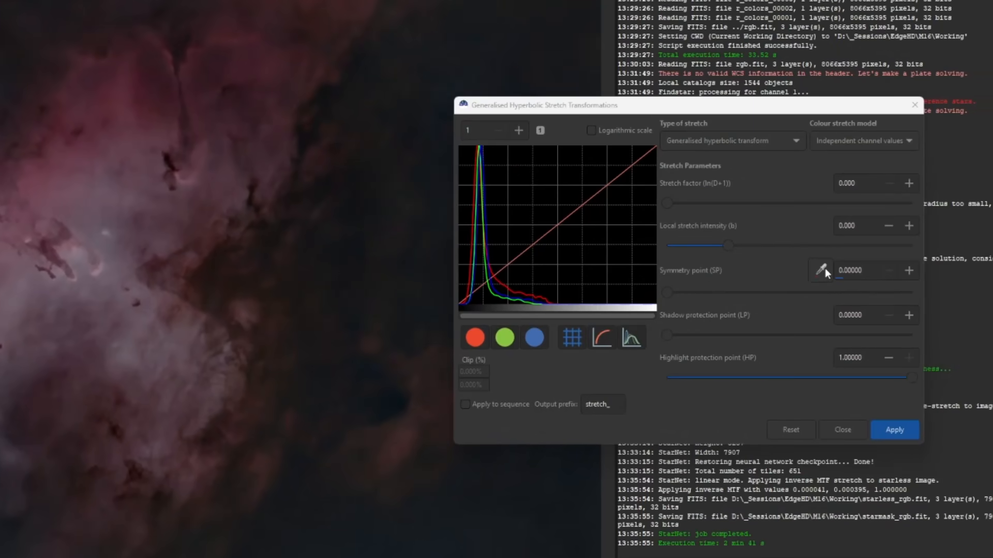
pyautogui.click(824, 268)
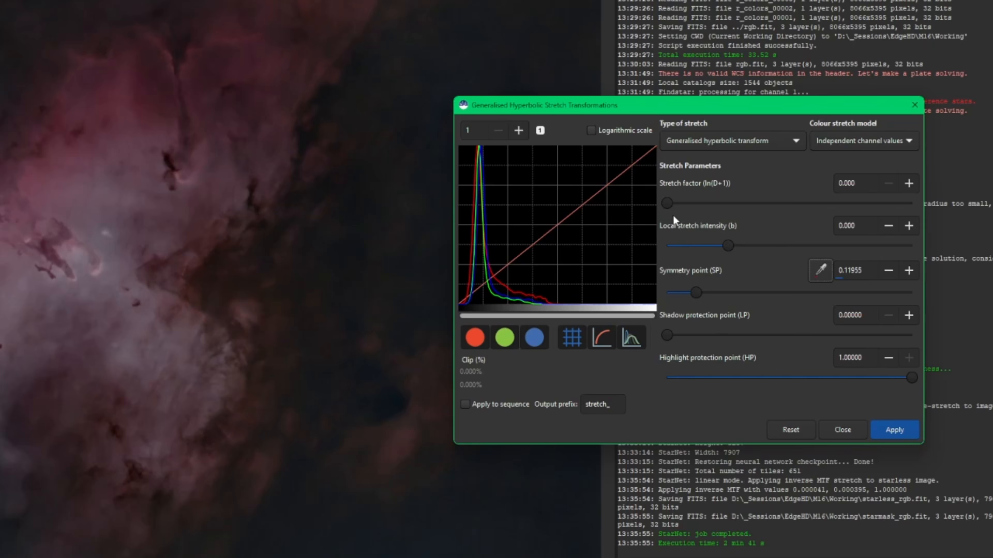
pyautogui.click(668, 202)
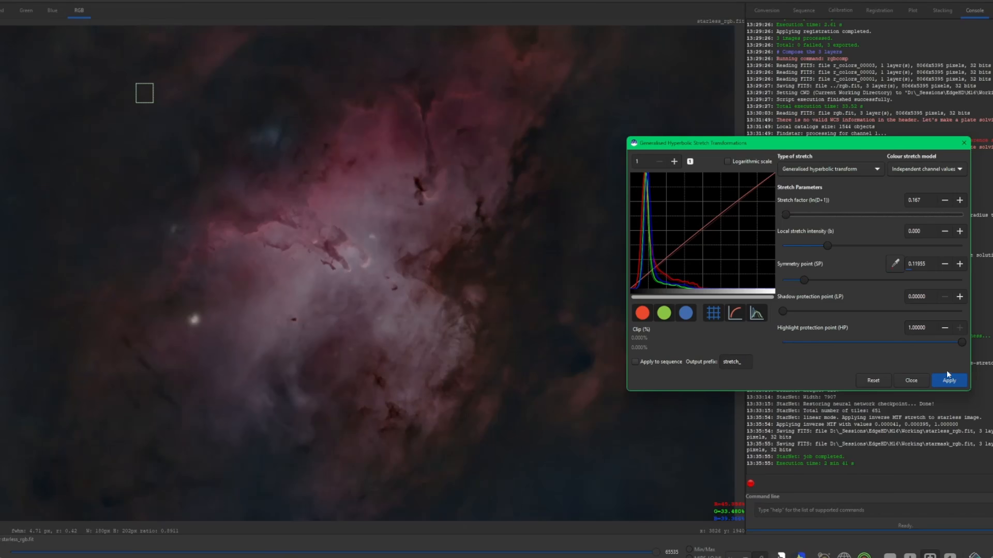
pyautogui.click(946, 381)
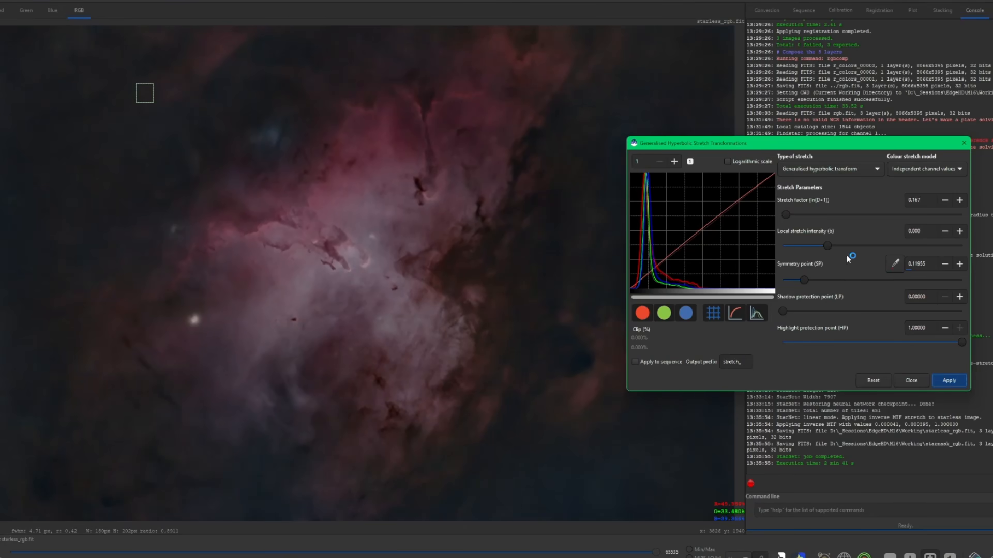
# Stretch the starless image with a factor of about 0.263 and the symmetry point at 0
pyautogui.click(786, 214)
pyautogui.moveTo(786, 215); pyautogui.dragTo(785, 214)
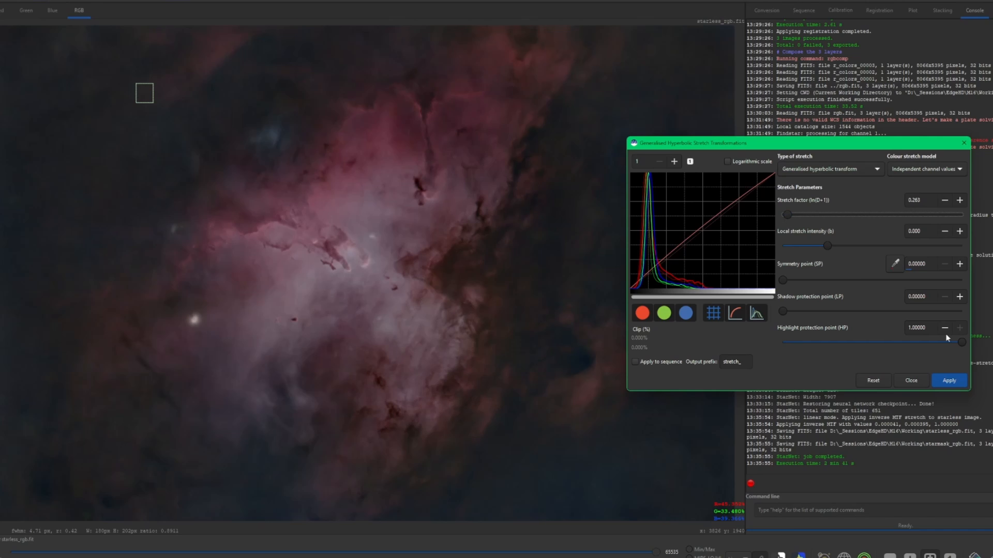
pyautogui.click(949, 380)
# Resample the symmetry point from the selected background area and apply a stretch with a factor of about 0.263
pyautogui.click(894, 264)
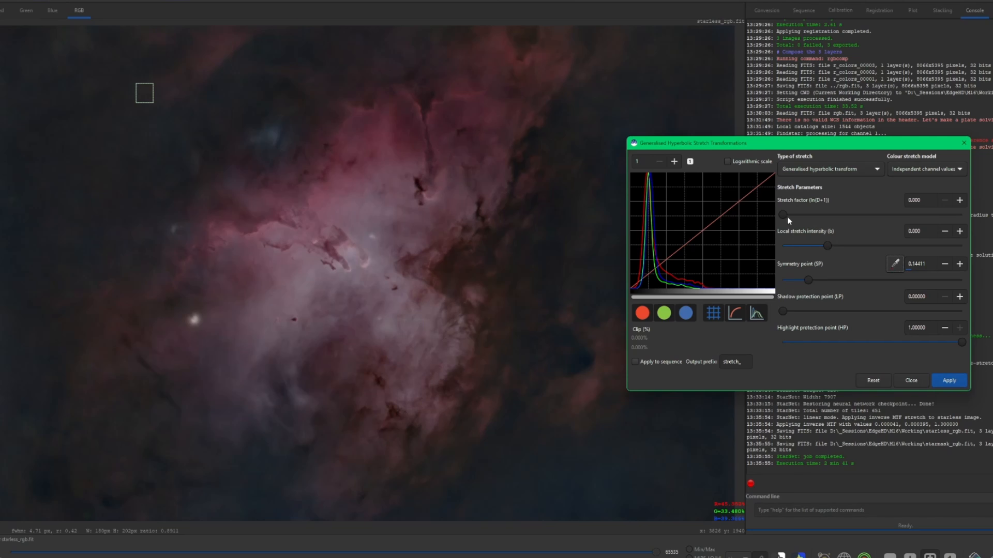
pyautogui.moveTo(783, 214); pyautogui.dragTo(786, 213)
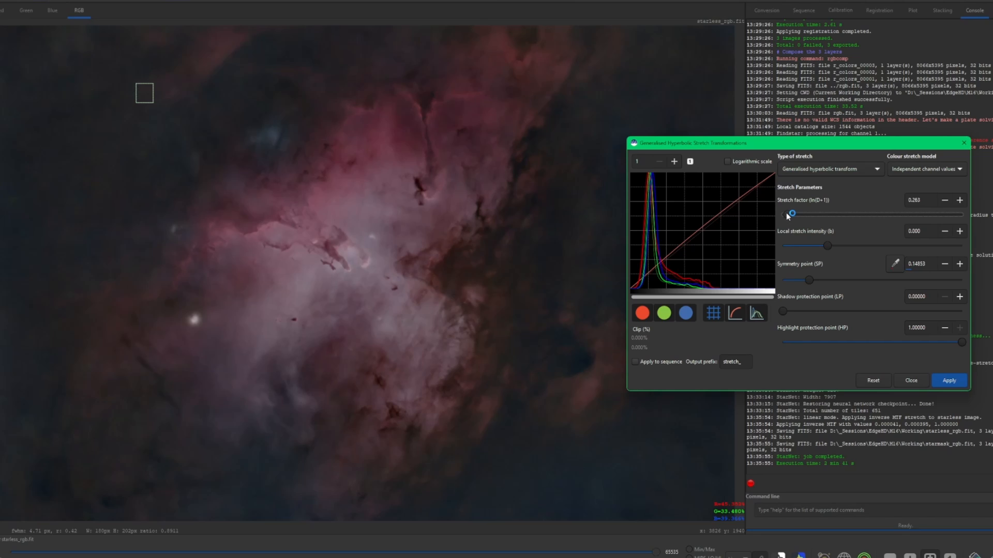
pyautogui.click(947, 382)
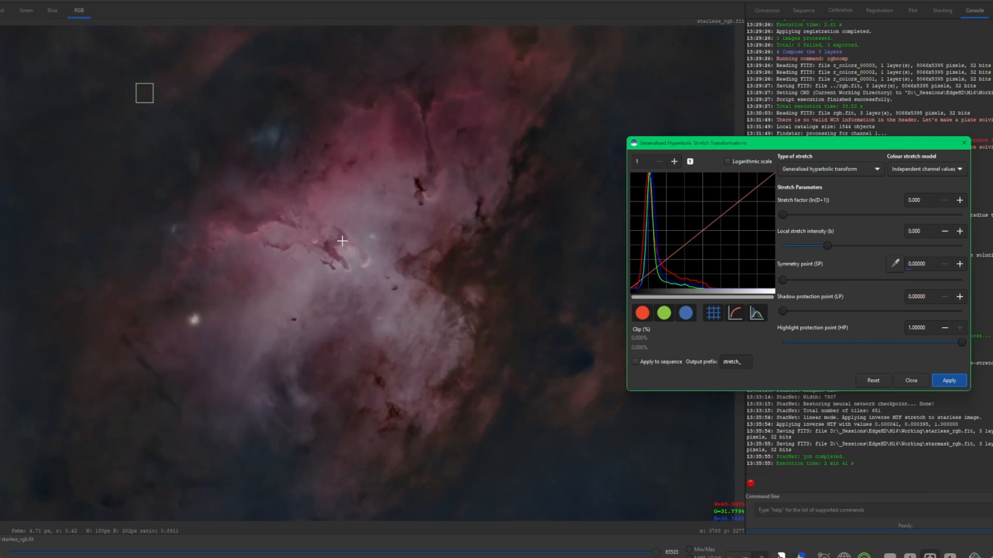
# Sample the symmetry point from a small selection on the nebula's bright central pillars and apply a stretch with a factor of about 0.406
pyautogui.moveTo(345, 242); pyautogui.dragTo(363, 257)
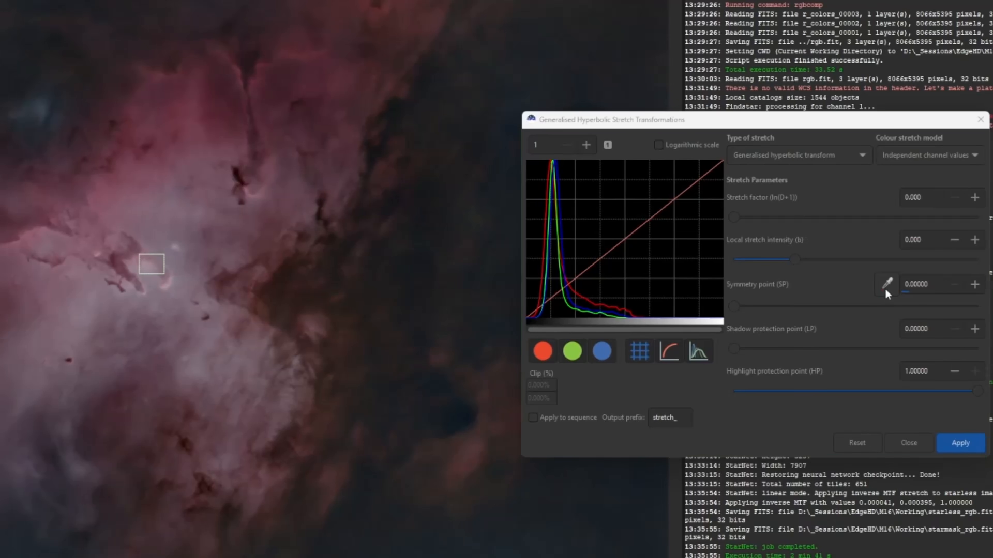
pyautogui.click(895, 264)
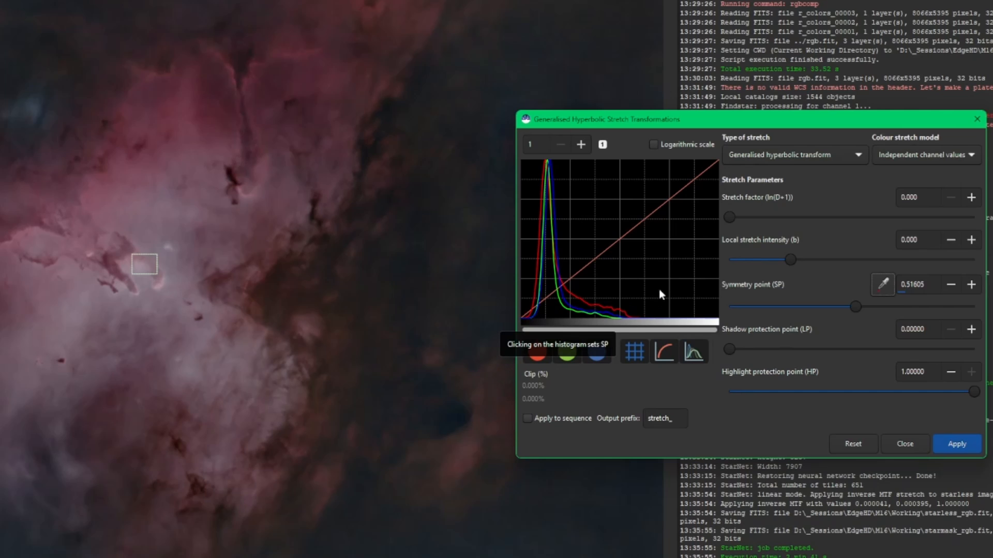
pyautogui.click(729, 219)
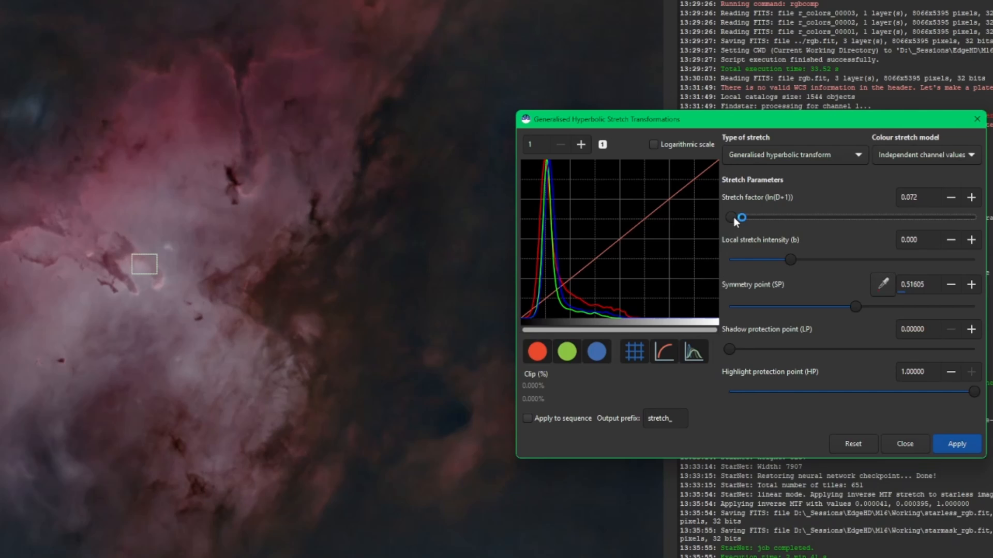
pyautogui.moveTo(734, 217); pyautogui.dragTo(762, 222)
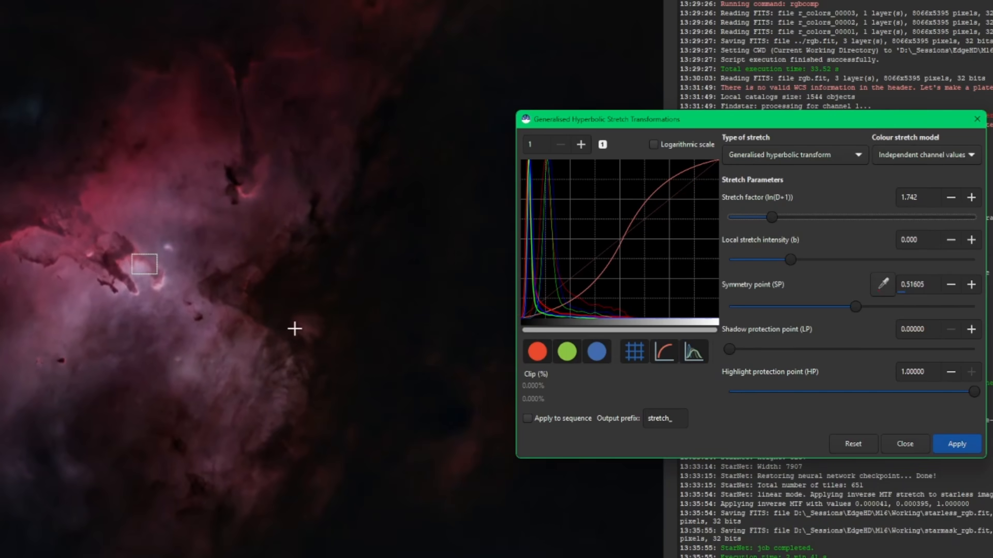
pyautogui.moveTo(771, 217); pyautogui.dragTo(739, 216)
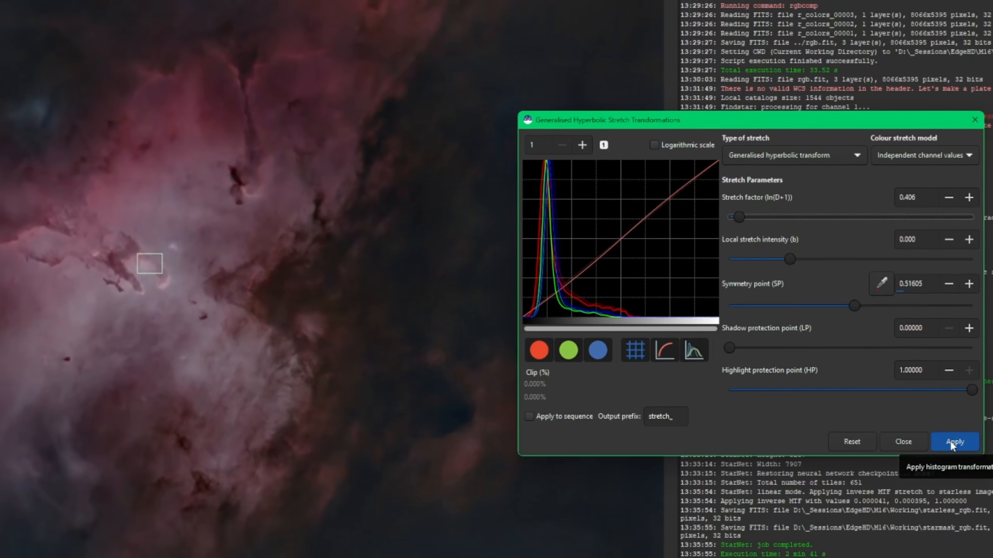
pyautogui.click(952, 444)
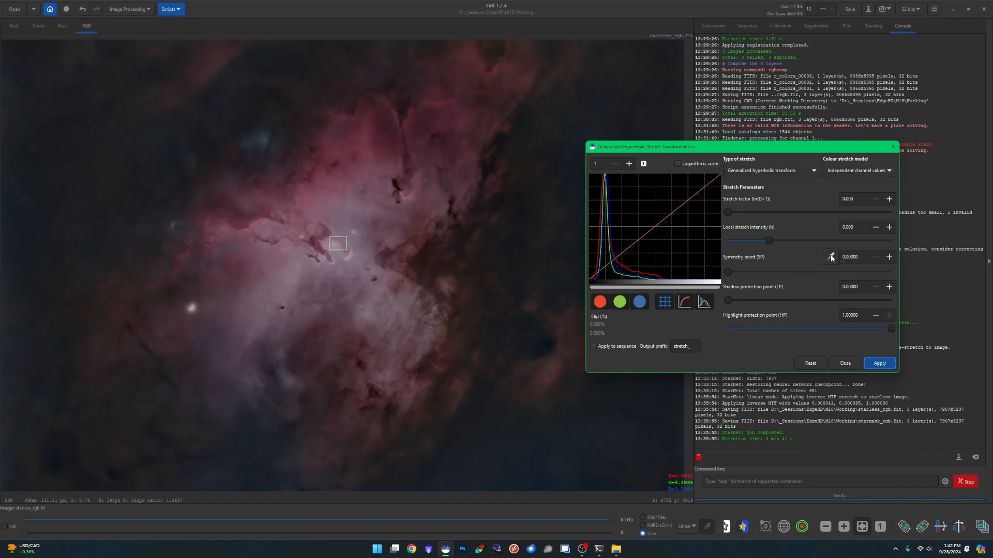
# Resample the symmetry point from the selected area on the bright pillars and apply a stretch with a factor of about 0.239
pyautogui.click(834, 258)
pyautogui.moveTo(727, 215); pyautogui.dragTo(729, 214)
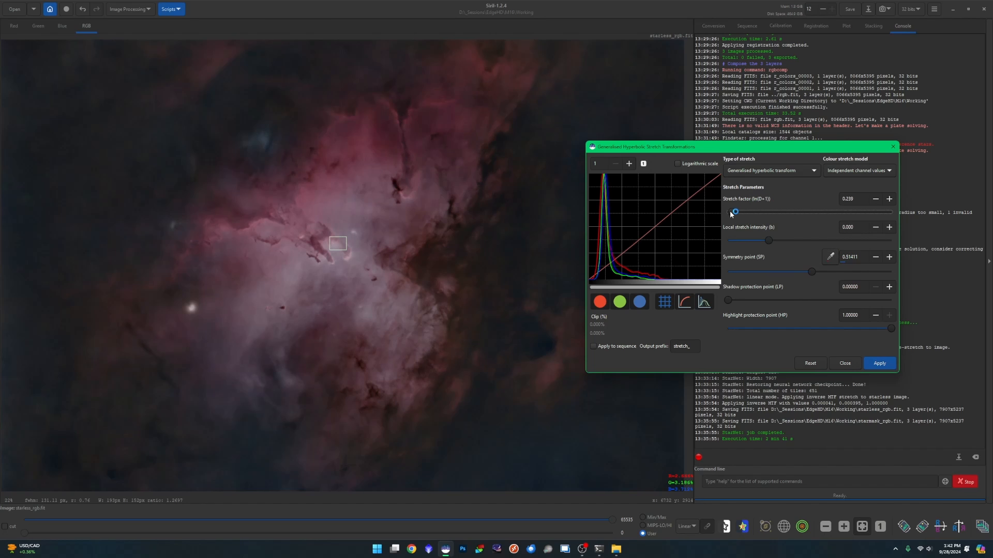
pyautogui.click(879, 363)
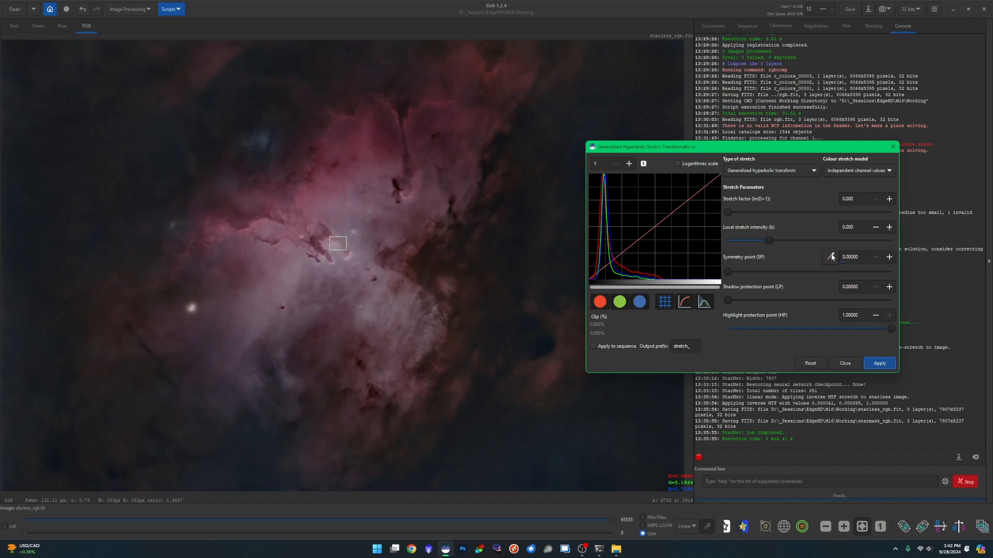
# Sample the symmetry point again from the pillar selection and apply a stretch with a factor of about 0.286
pyautogui.click(831, 256)
pyautogui.moveTo(728, 212); pyautogui.dragTo(733, 212)
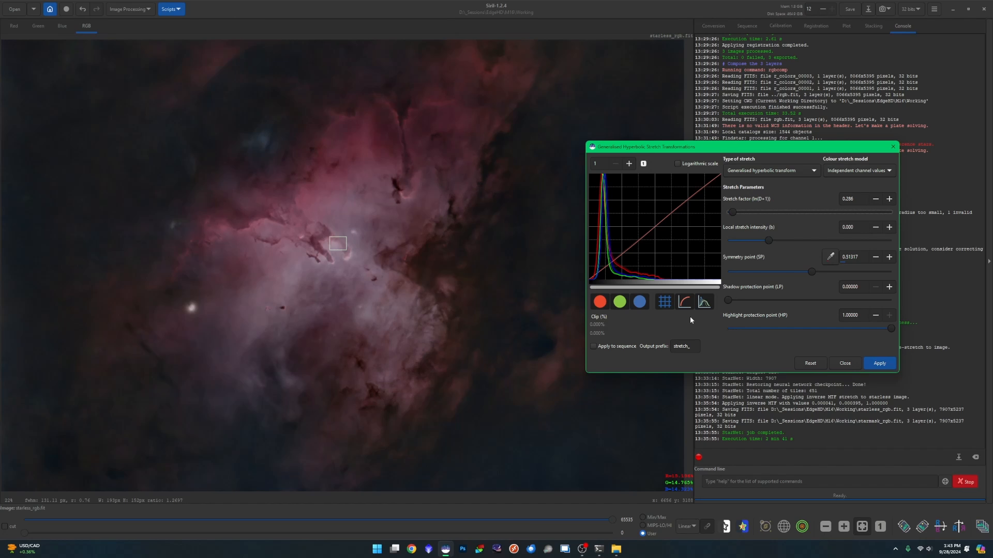
pyautogui.click(878, 363)
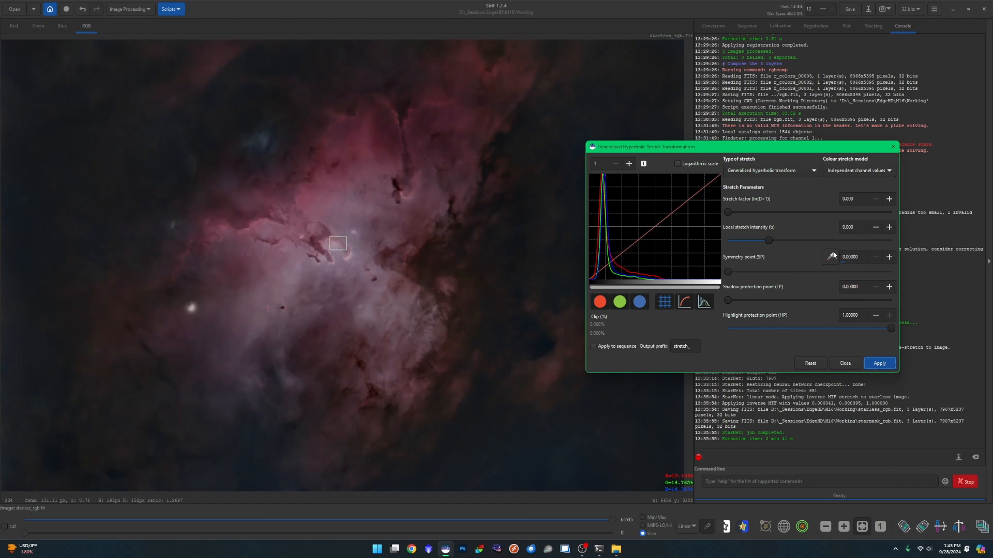
# Apply another stretch with a factor of about 0.334 and the symmetry point sampled from the pillar selection
pyautogui.click(830, 257)
pyautogui.moveTo(729, 209); pyautogui.dragTo(737, 214)
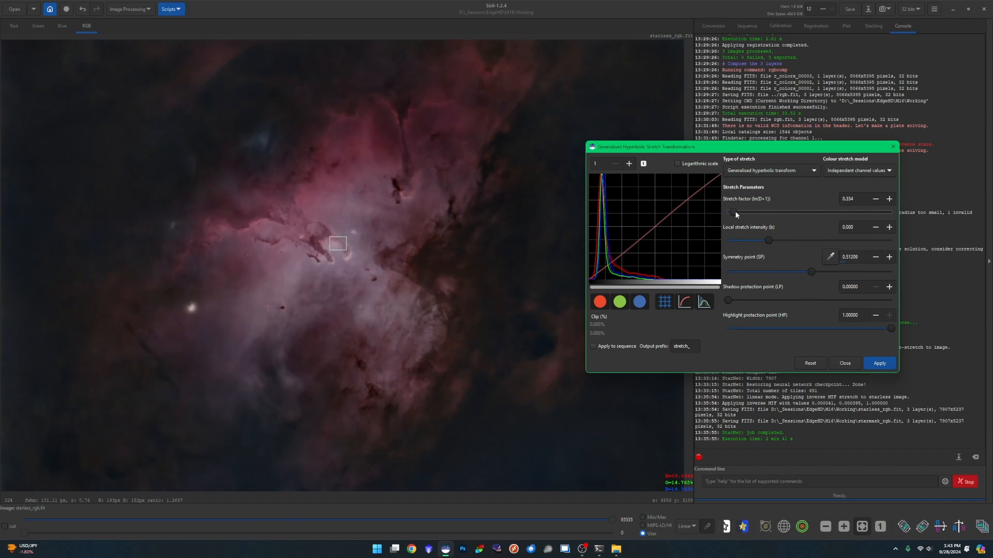
pyautogui.click(879, 363)
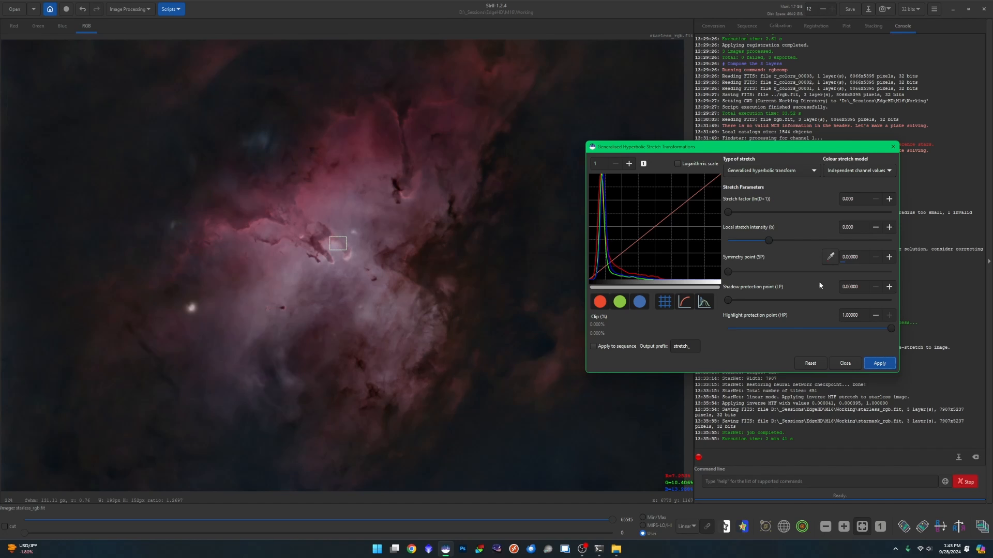
# Resample the symmetry point from the selection and set the stretch factor to about 0.334 and the shadow protection point to about 0.167
pyautogui.click(831, 257)
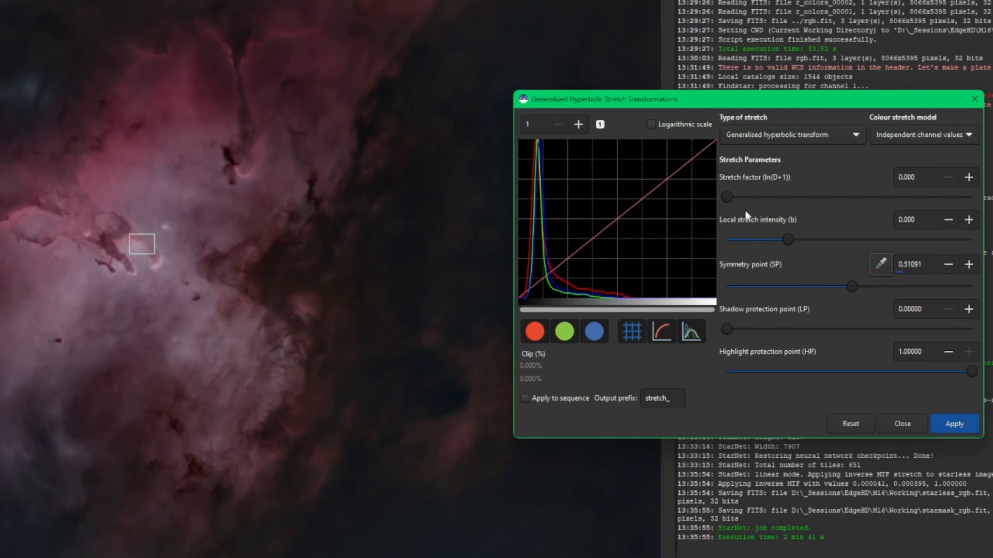
pyautogui.moveTo(727, 197); pyautogui.dragTo(758, 200)
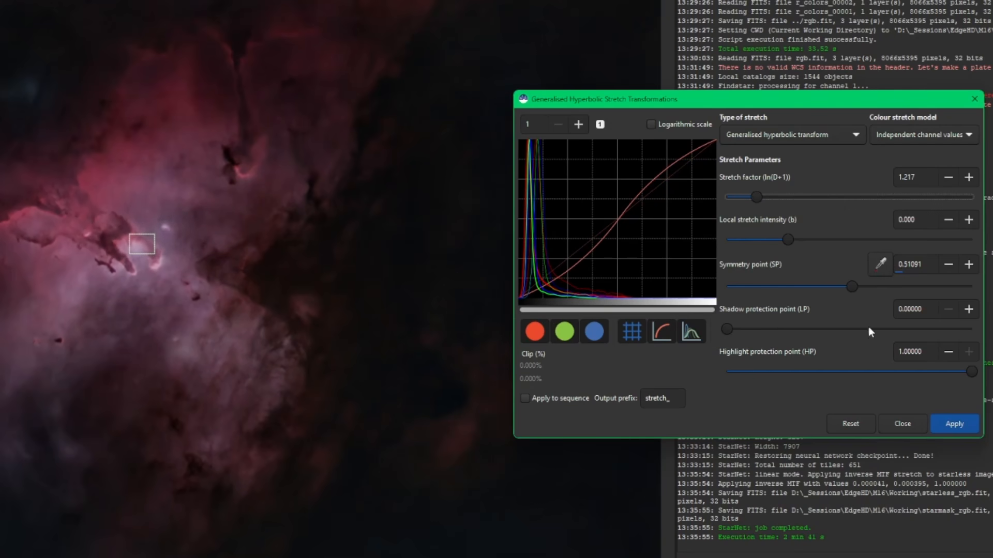
pyautogui.moveTo(727, 329); pyautogui.dragTo(885, 329)
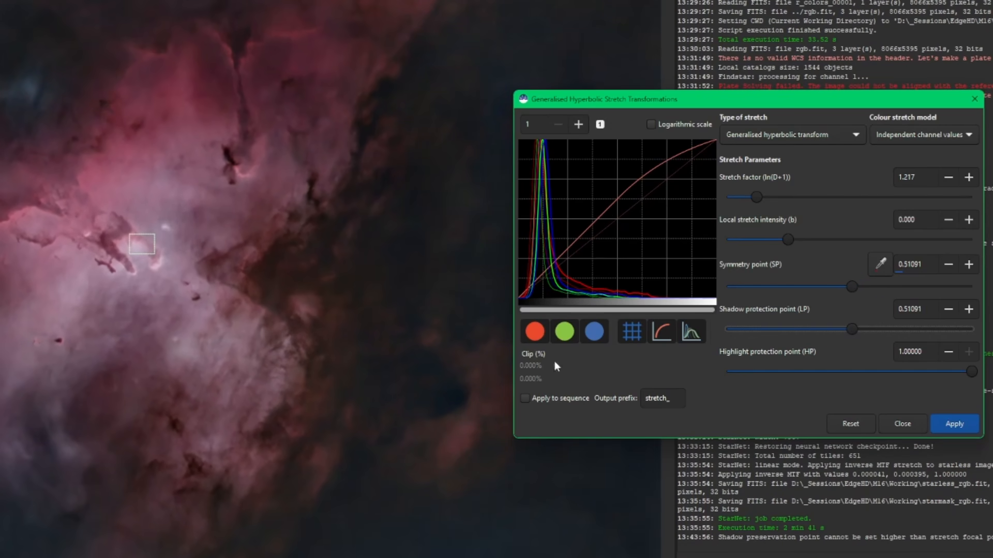
pyautogui.moveTo(853, 330); pyautogui.dragTo(831, 330)
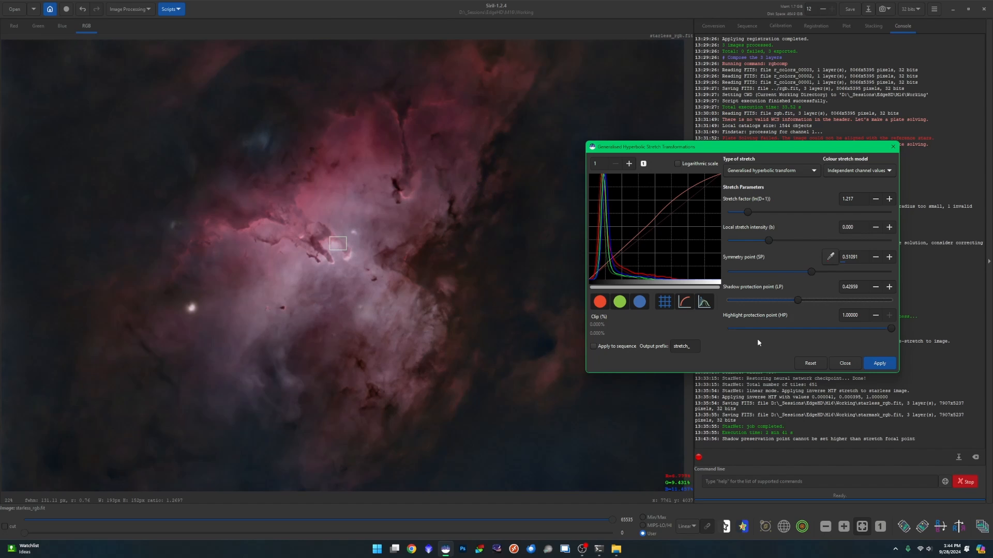
pyautogui.moveTo(799, 300); pyautogui.dragTo(775, 300)
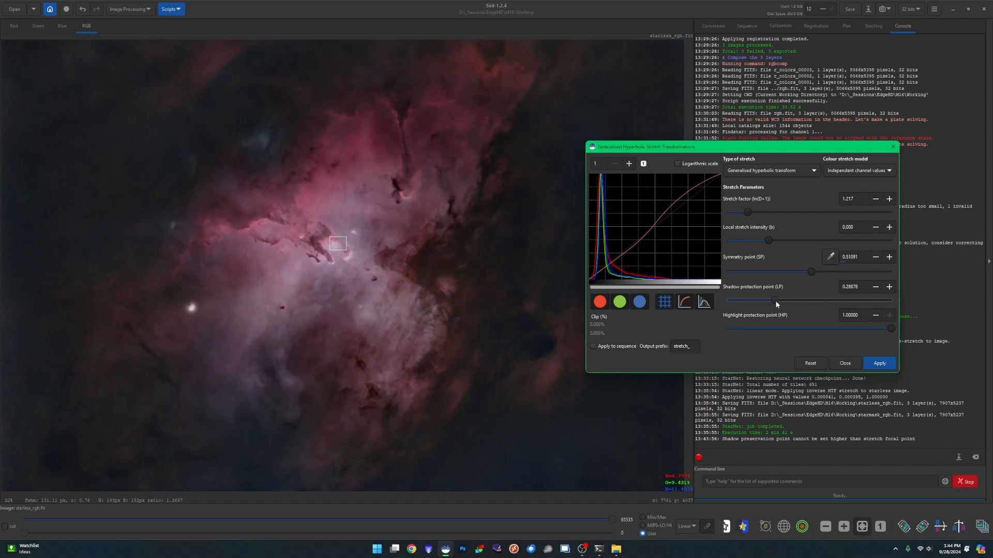
pyautogui.moveTo(748, 217); pyautogui.dragTo(732, 213)
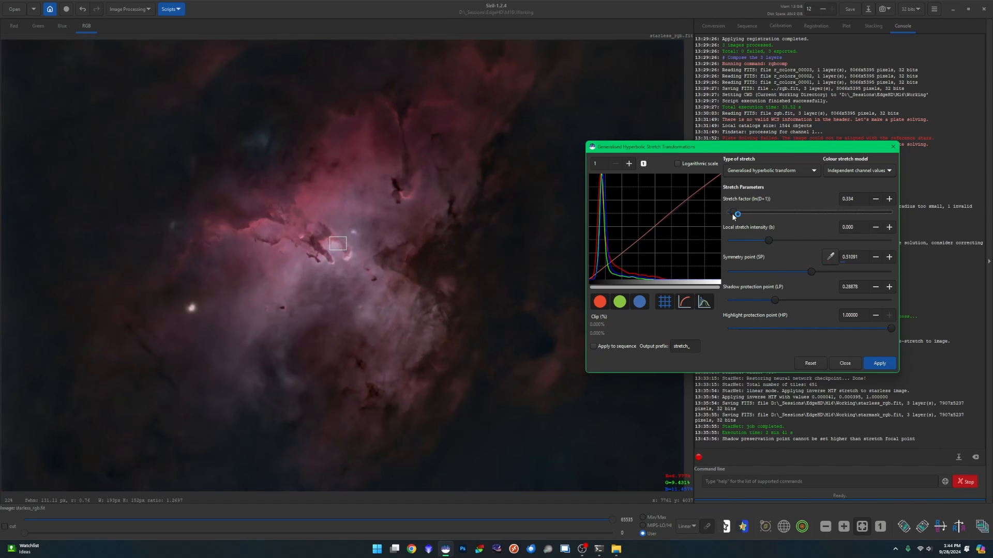
pyautogui.moveTo(775, 300); pyautogui.dragTo(756, 301)
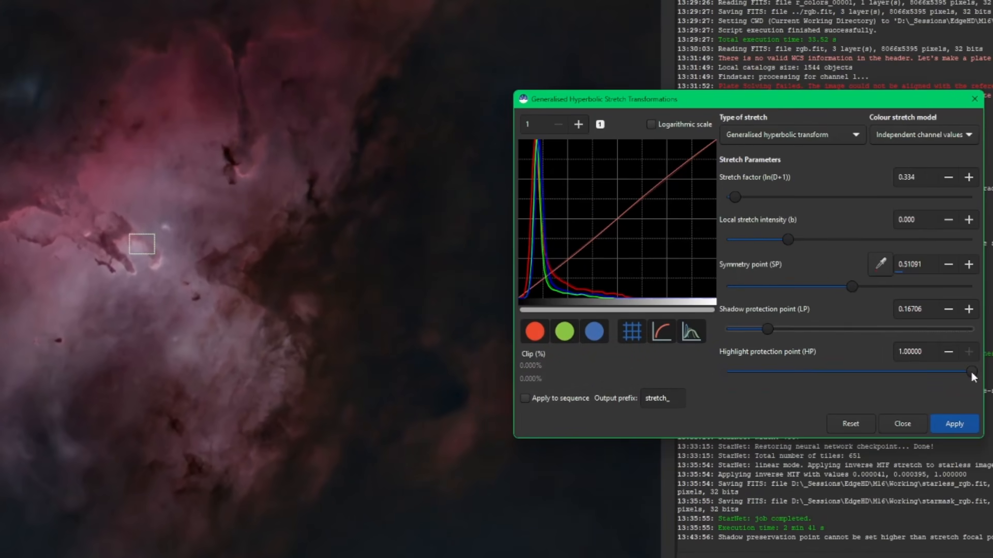
# Set the highlight protection point to about 0.69, apply the stretch and close the hyperbolic stretch dialog
pyautogui.moveTo(971, 371); pyautogui.dragTo(688, 382)
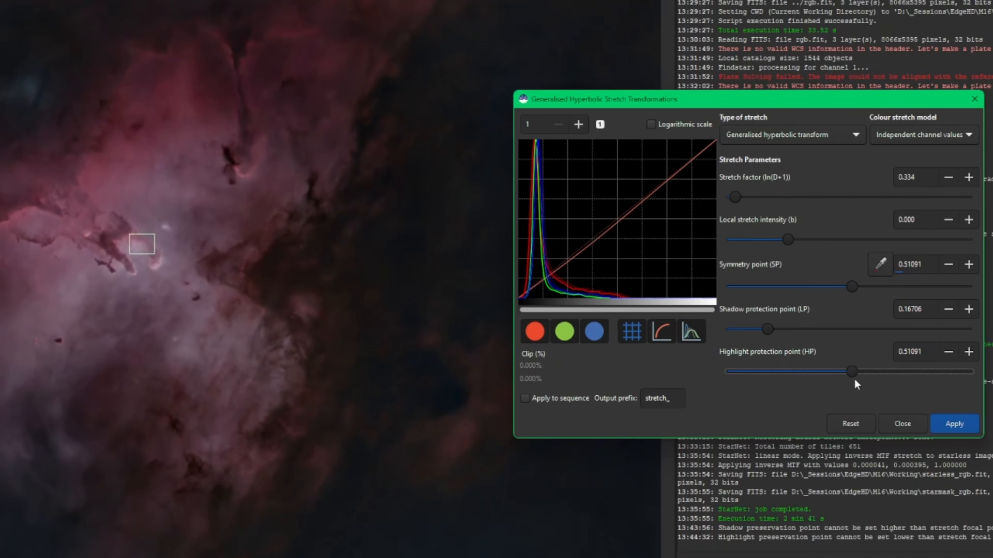
pyautogui.moveTo(853, 372); pyautogui.dragTo(895, 372)
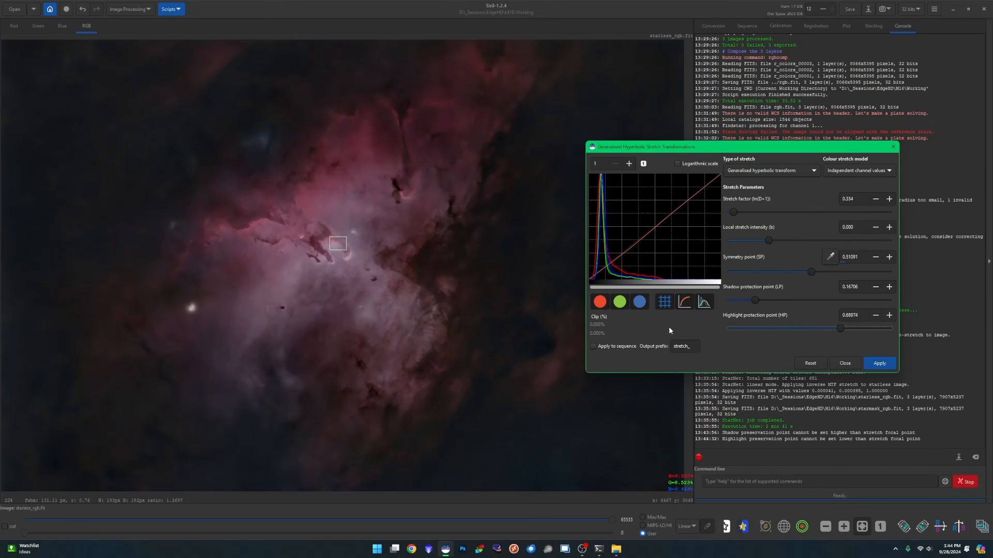
pyautogui.click(887, 366)
pyautogui.click(844, 363)
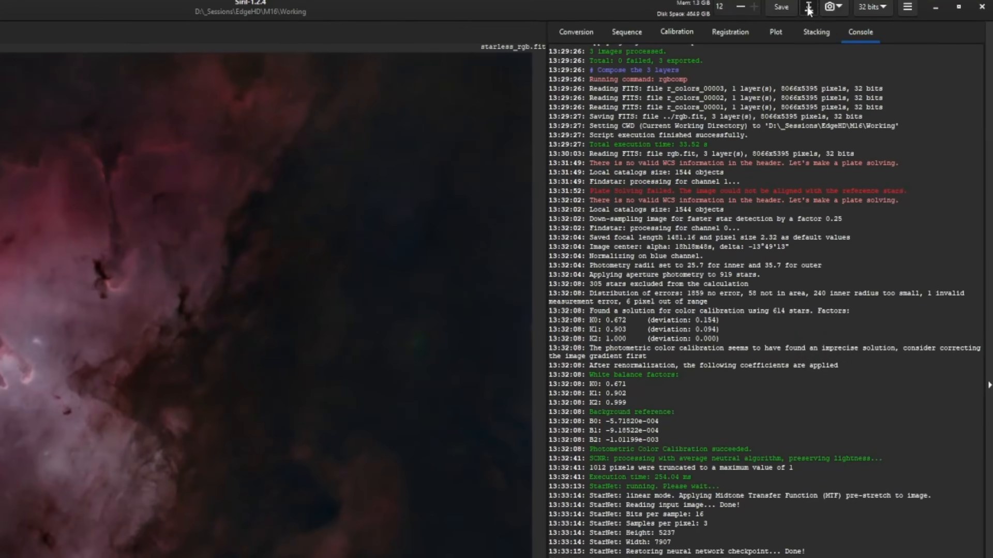
# Save the stretched starless image as starless_rgb.tif in TIFF format with 16-bit unsigned integer samples
pyautogui.click(809, 11)
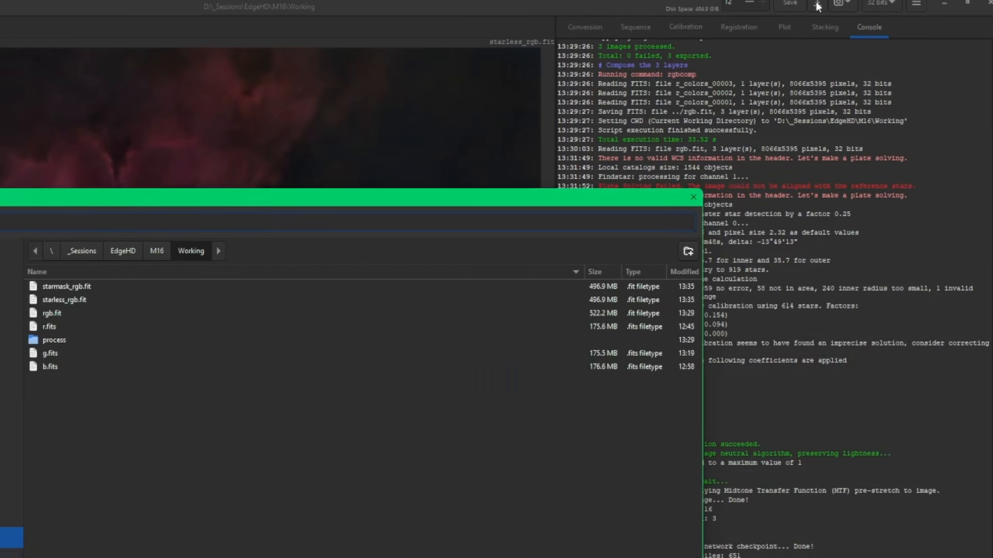
pyautogui.click(861, 444)
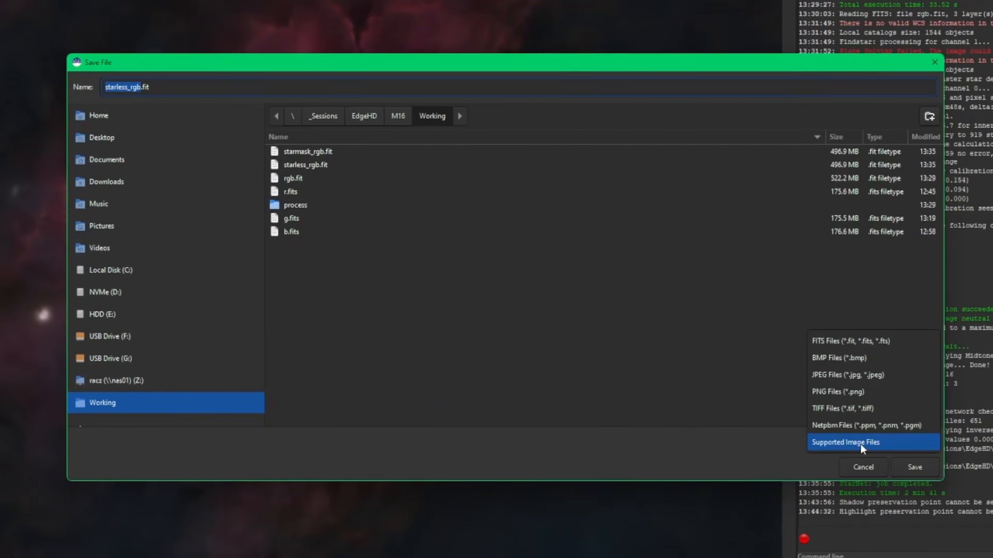
pyautogui.click(866, 409)
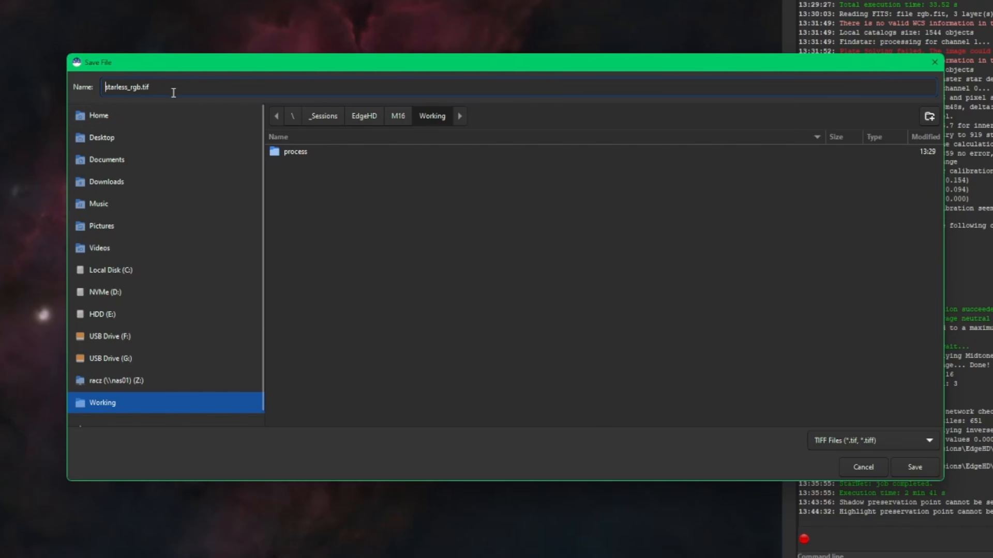
pyautogui.click(915, 467)
pyautogui.click(432, 241)
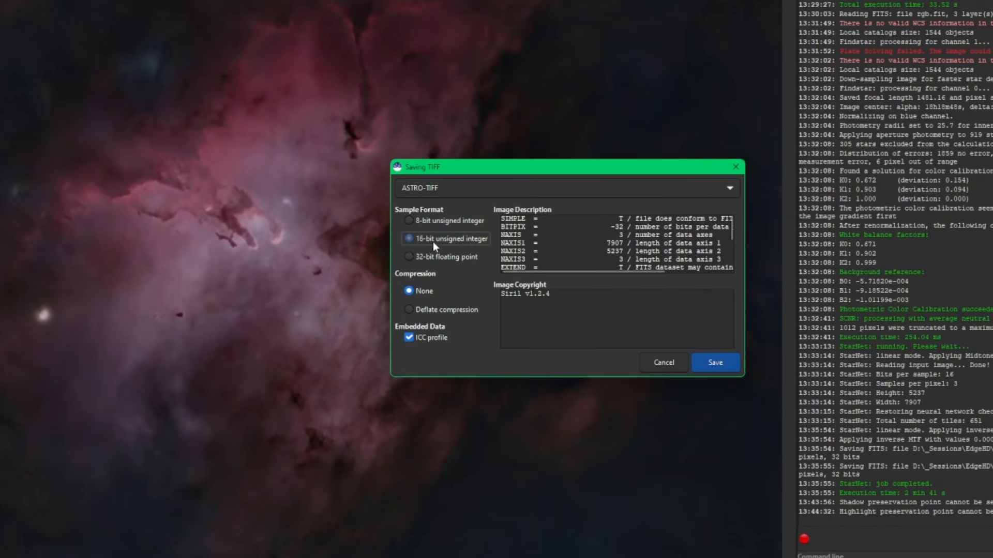
pyautogui.click(716, 365)
# Switch to the Working folder in File Explorer and open starless_rgb.tif in Photoshop
pyautogui.moveTo(616, 549)
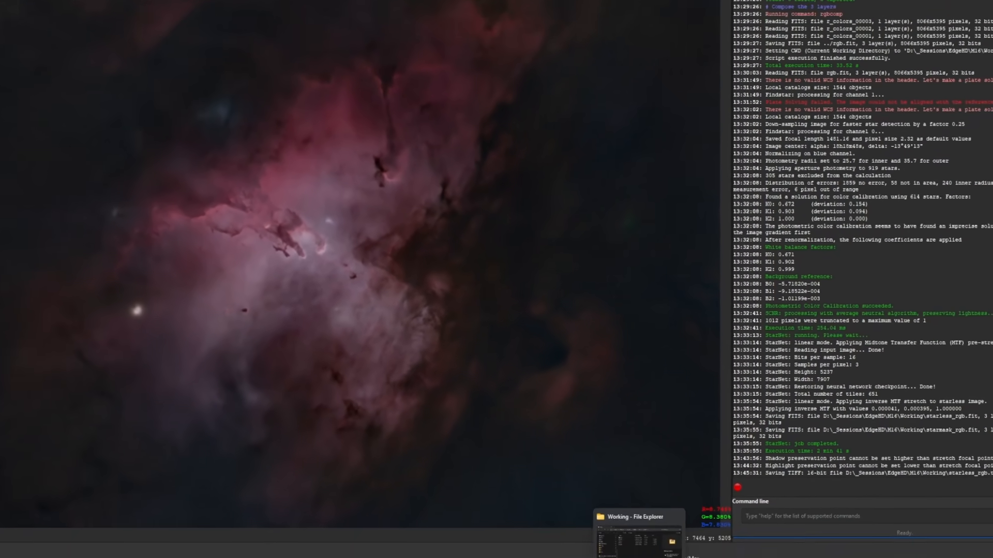
pyautogui.click(638, 518)
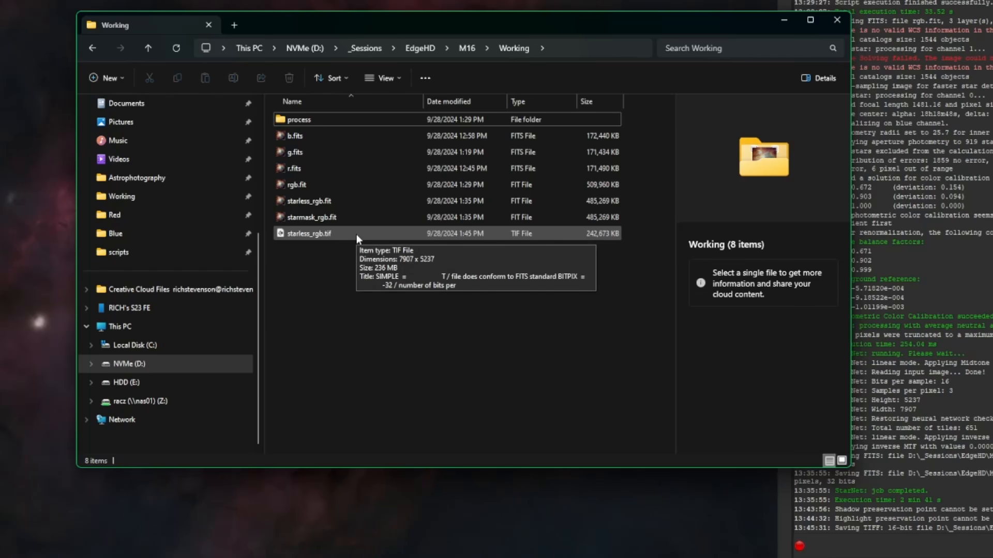
pyautogui.click(362, 235)
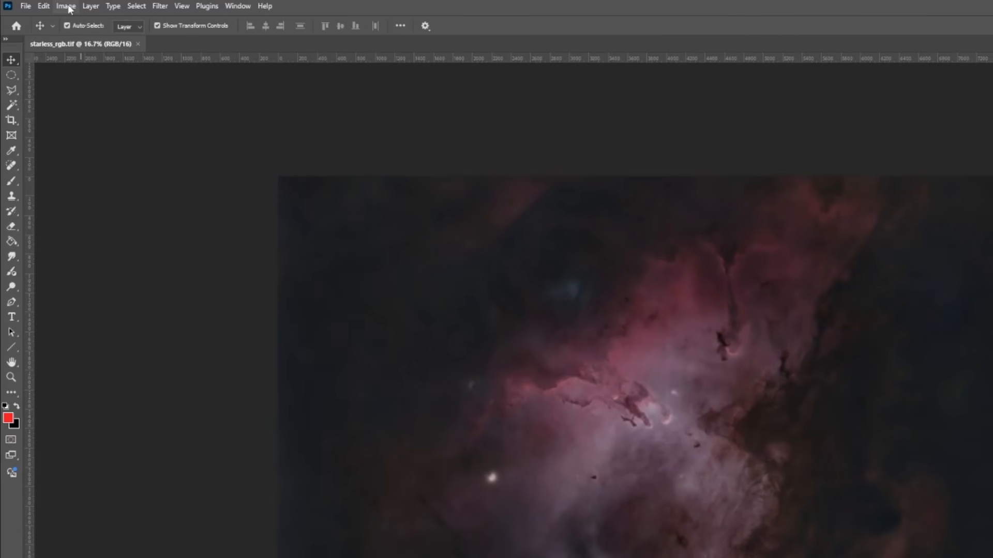
# Open the Levels adjustment and examine the histograms of the individual color channels, ending with the blue channel
pyautogui.click(69, 7)
pyautogui.moveTo(103, 37)
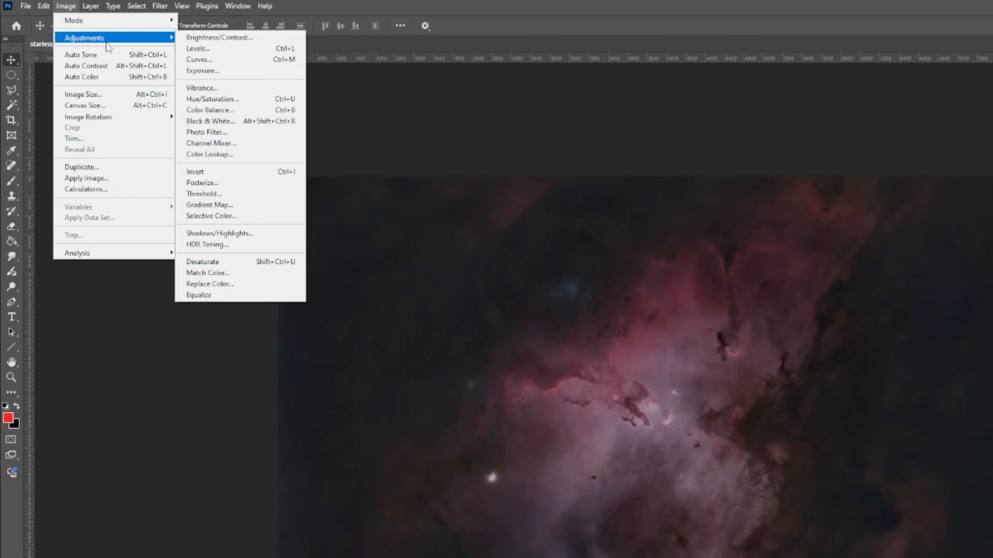
pyautogui.click(206, 47)
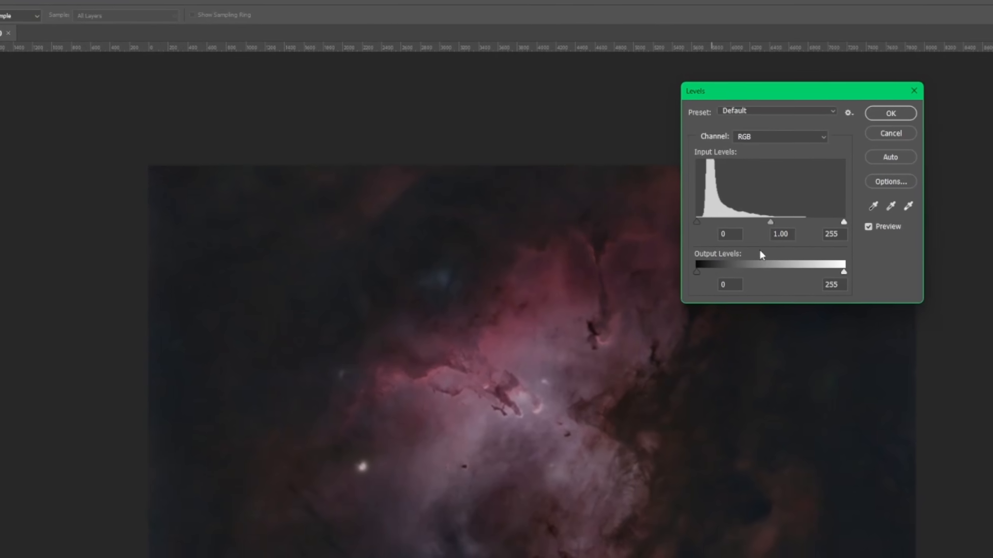
pyautogui.moveTo(805, 94); pyautogui.dragTo(857, 170)
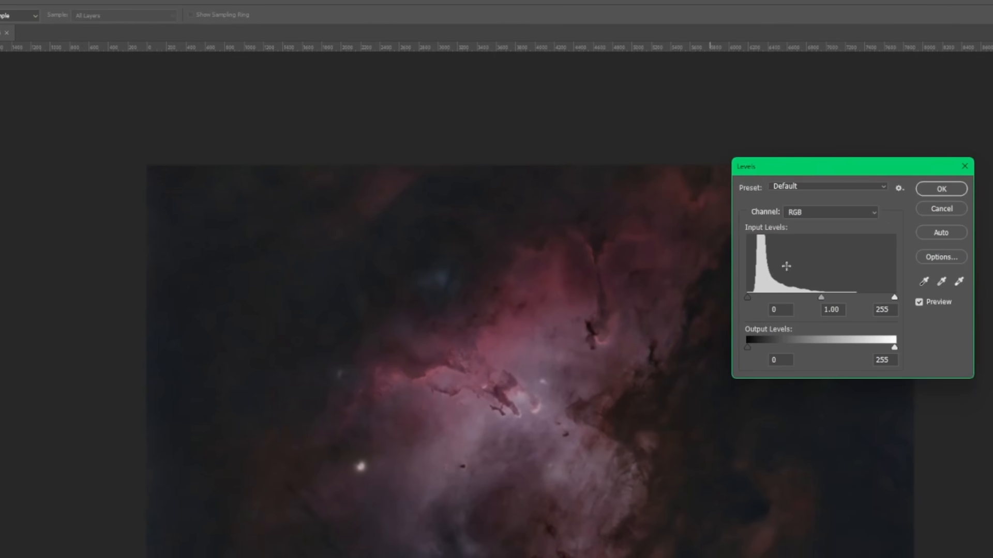
pyautogui.click(812, 212)
pyautogui.click(817, 231)
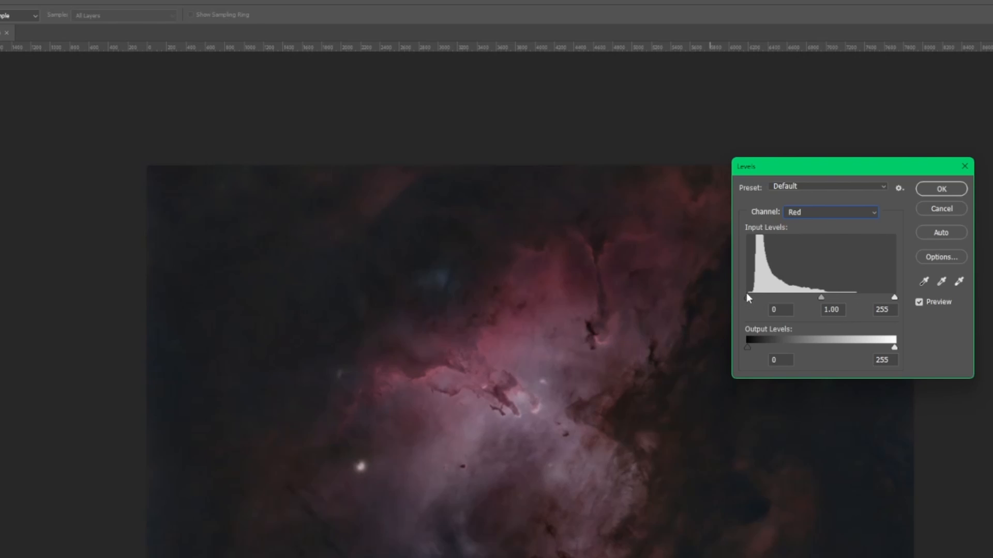
pyautogui.click(804, 215)
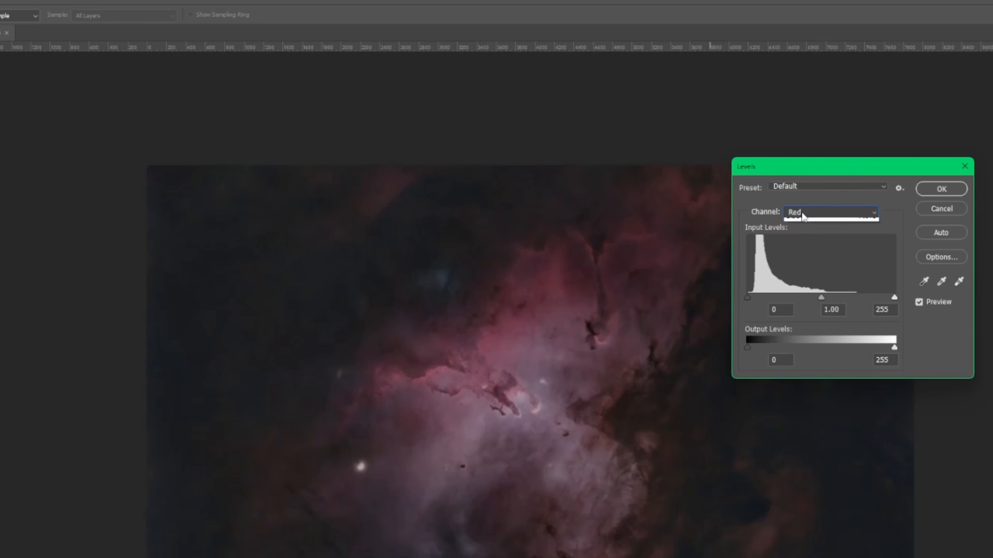
pyautogui.click(809, 227)
pyautogui.click(809, 213)
pyautogui.click(809, 257)
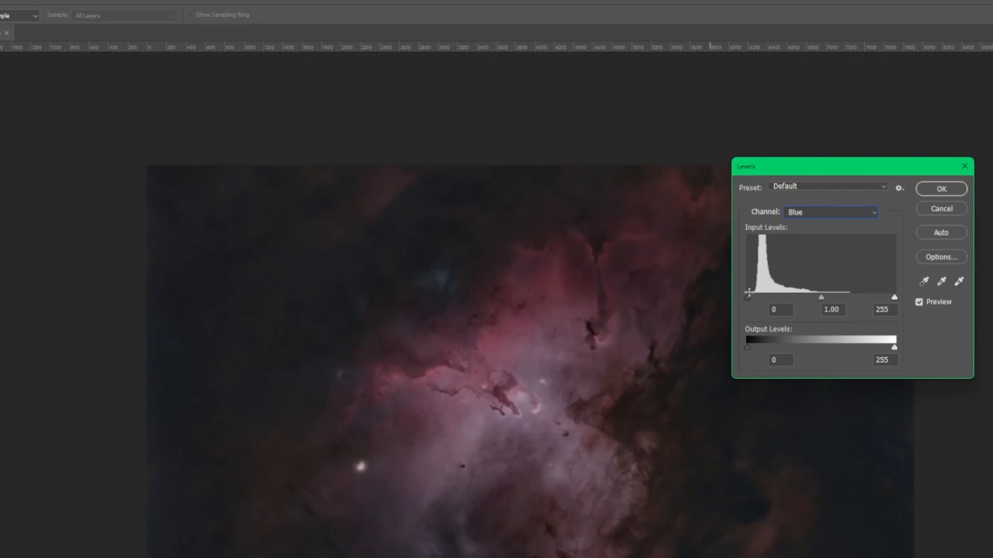
# Try a blue channel input black point of 11, return it to 0 and close Levels
pyautogui.moveTo(746, 298); pyautogui.dragTo(751, 298)
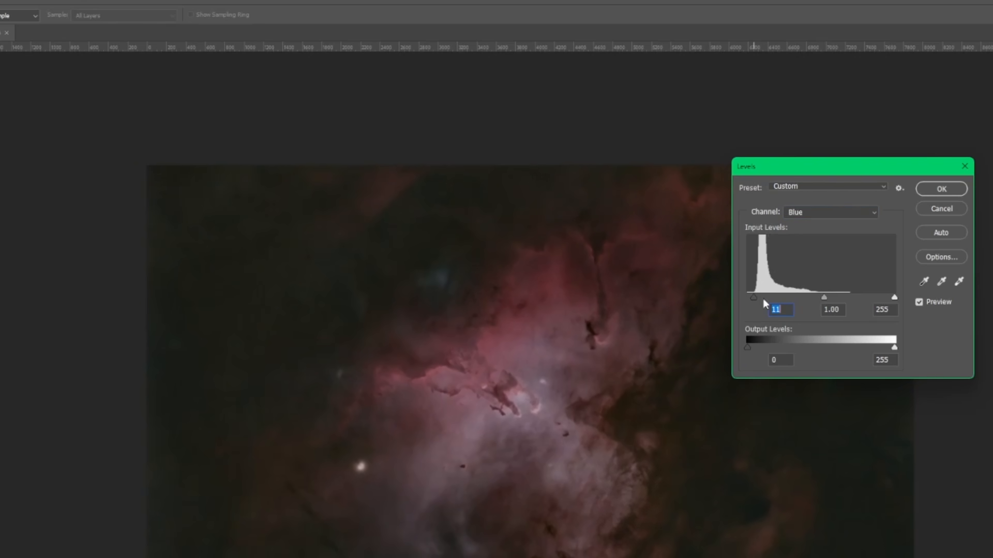
pyautogui.moveTo(754, 298); pyautogui.dragTo(730, 300)
pyautogui.press('Return')
# Open the Camera Raw Filter and set the light adjustments to Contrast +21, Highlights +25 and Whites about +45
pyautogui.click(163, 10)
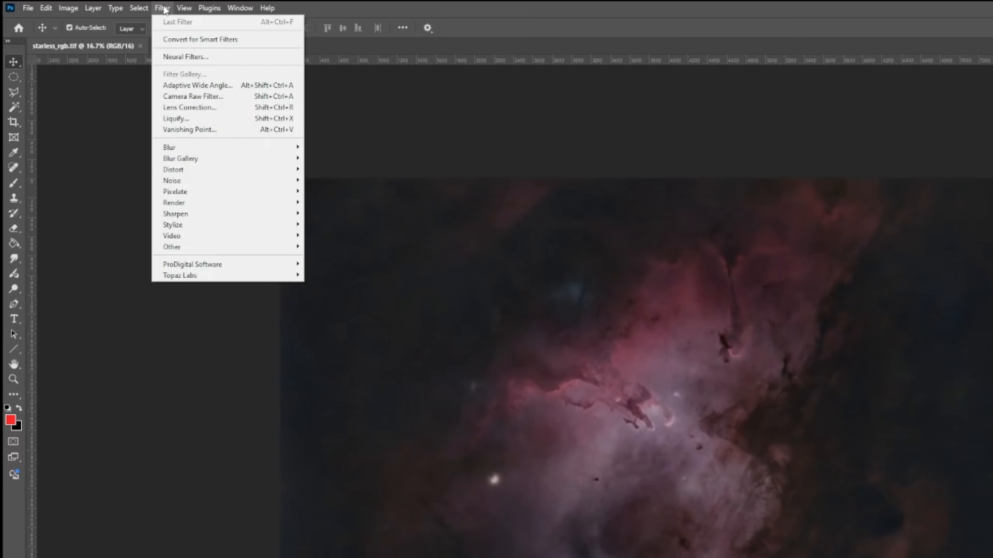
pyautogui.click(222, 96)
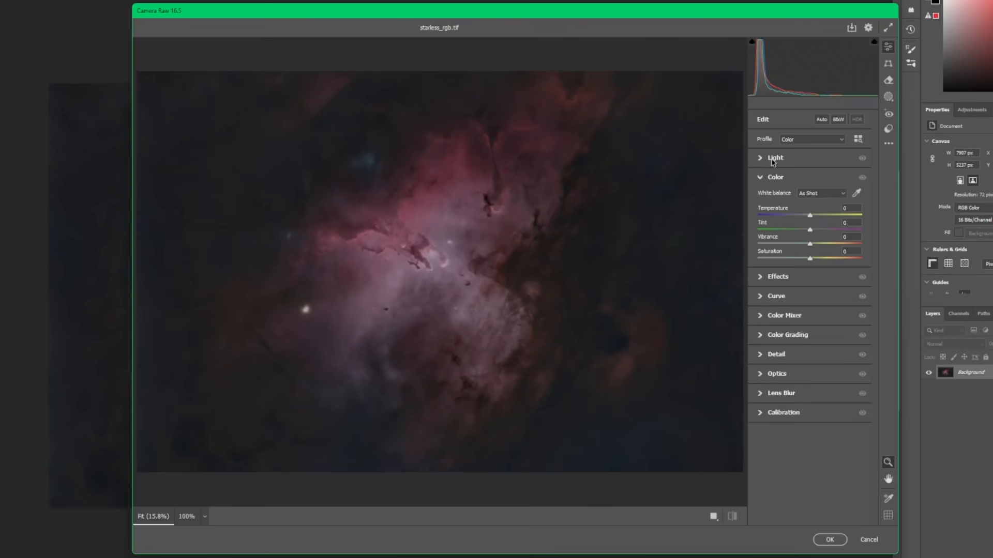
pyautogui.click(775, 158)
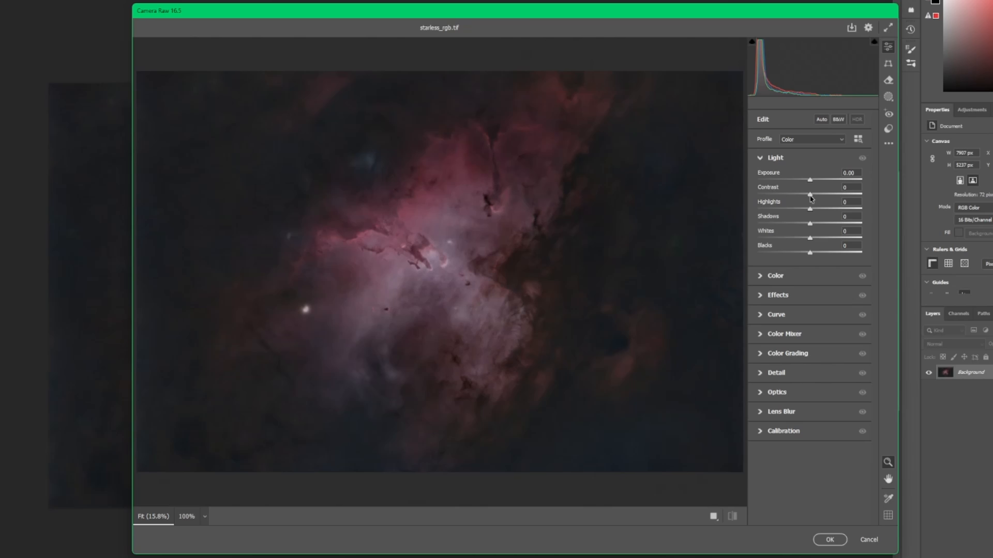
pyautogui.moveTo(810, 198); pyautogui.dragTo(821, 198)
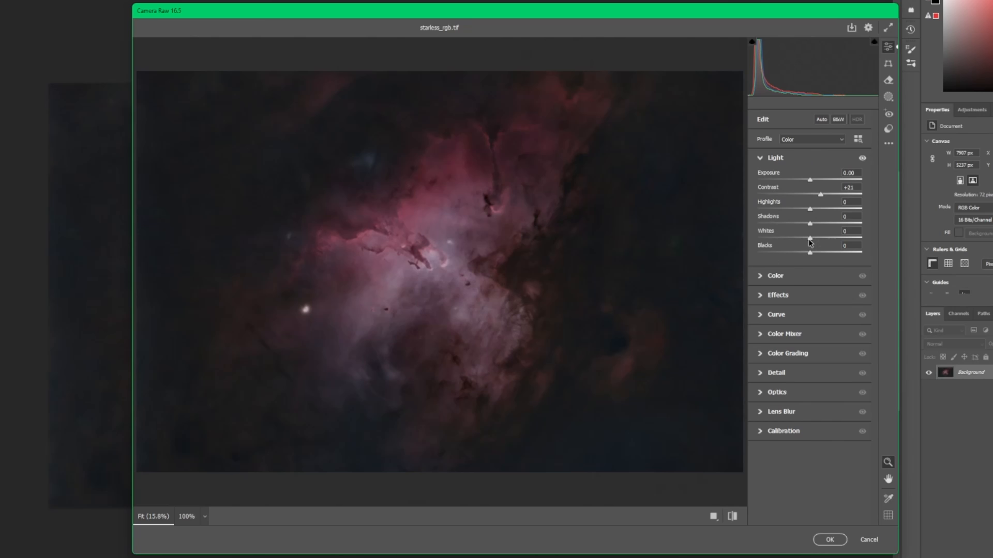
pyautogui.moveTo(811, 242); pyautogui.dragTo(831, 241)
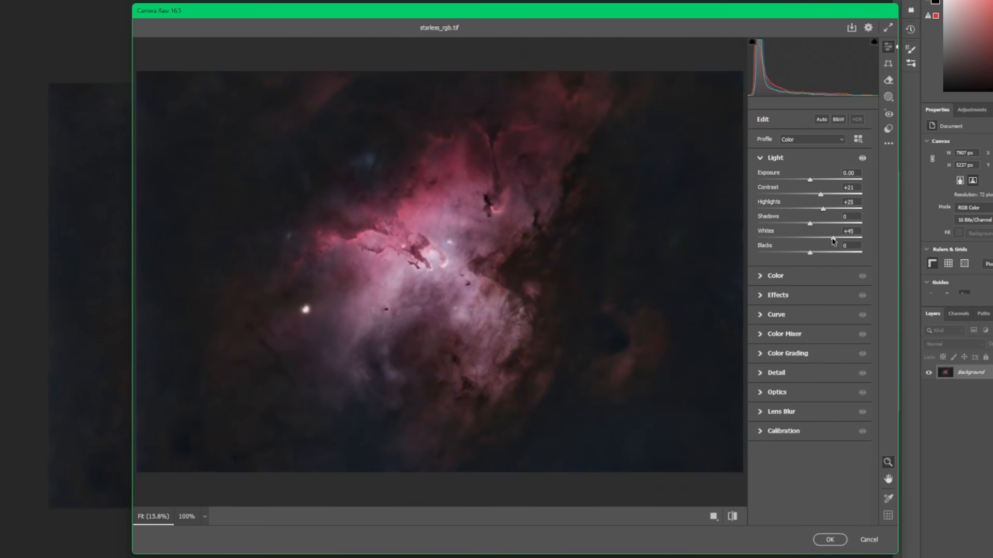
# Refine the light adjustments to Highlights +13, Whites +44, Shadows -76 and Blacks -10
pyautogui.moveTo(832, 241); pyautogui.dragTo(817, 210)
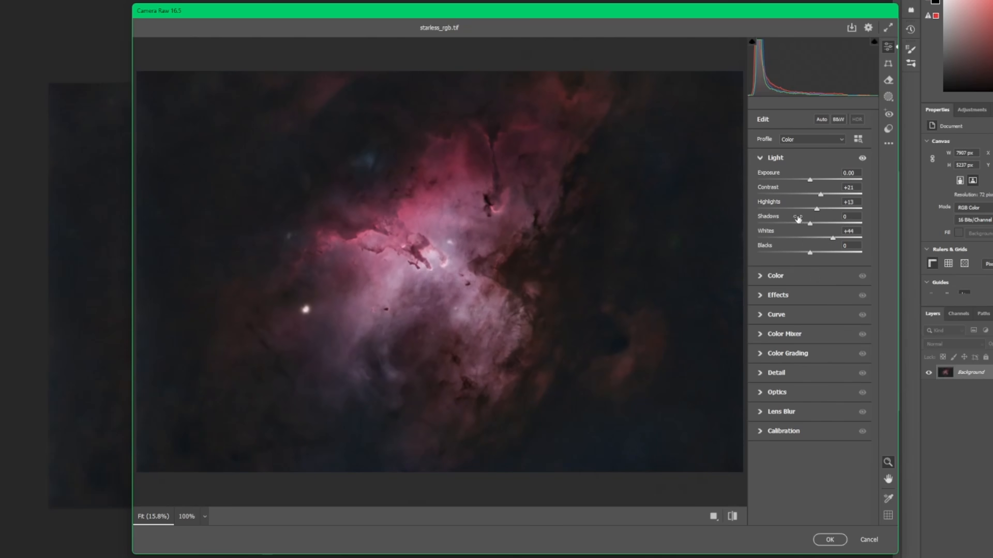
pyautogui.moveTo(811, 226); pyautogui.dragTo(770, 226)
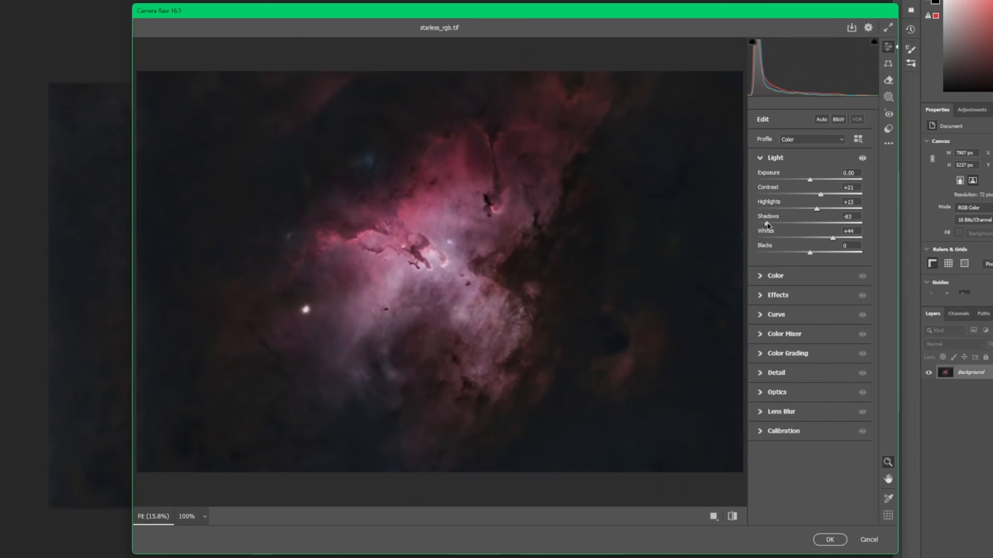
pyautogui.moveTo(810, 253)
pyautogui.mouseDown()
pyautogui.moveTo(786, 256)
pyautogui.moveTo(805, 254)
pyautogui.mouseUp()
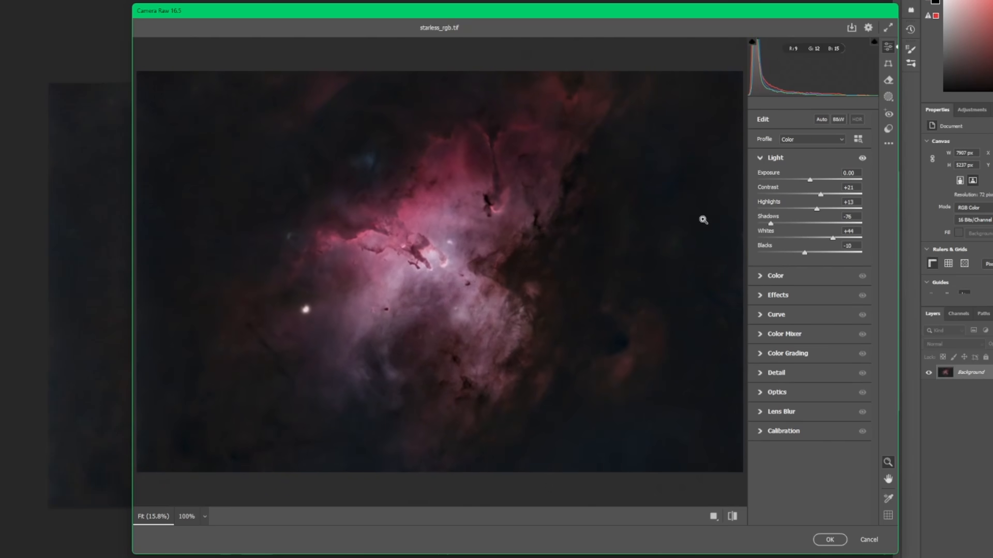
# Adjust the vibrance slightly and set the effects to Clarity +7 and Dehaze +13
pyautogui.click(776, 276)
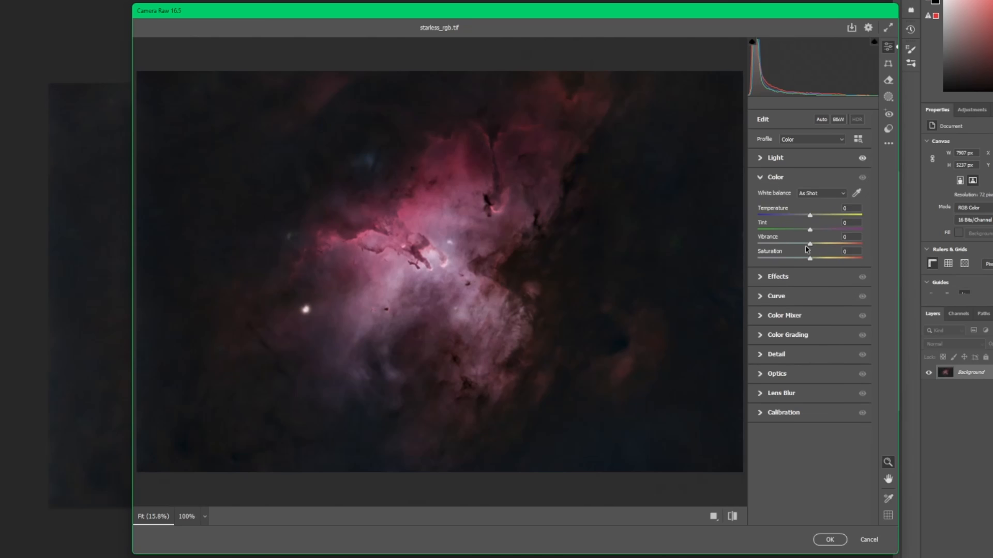
pyautogui.moveTo(812, 247)
pyautogui.mouseDown()
pyautogui.moveTo(853, 246)
pyautogui.moveTo(808, 246)
pyautogui.mouseUp()
pyautogui.moveTo(811, 245); pyautogui.dragTo(812, 246)
pyautogui.click(800, 280)
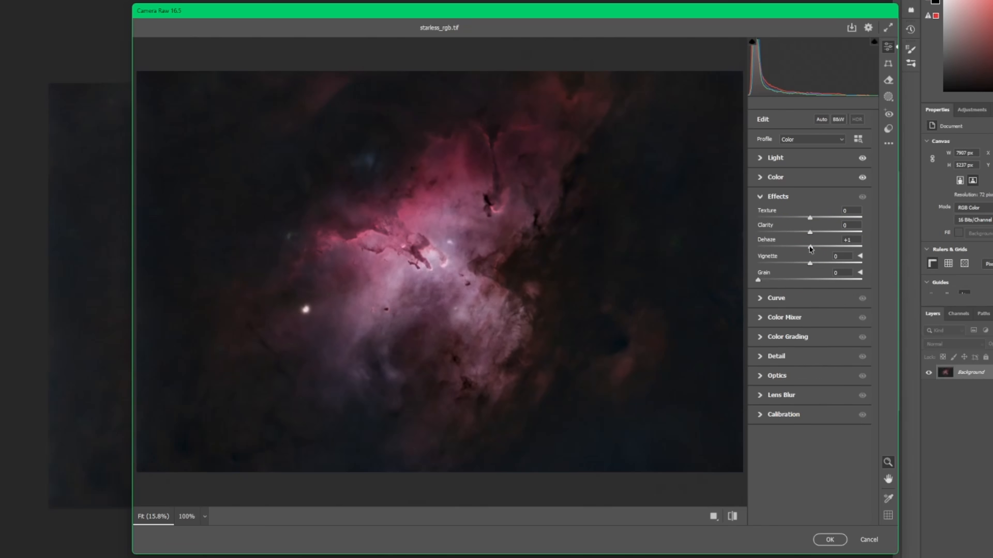
pyautogui.moveTo(812, 249); pyautogui.dragTo(814, 232)
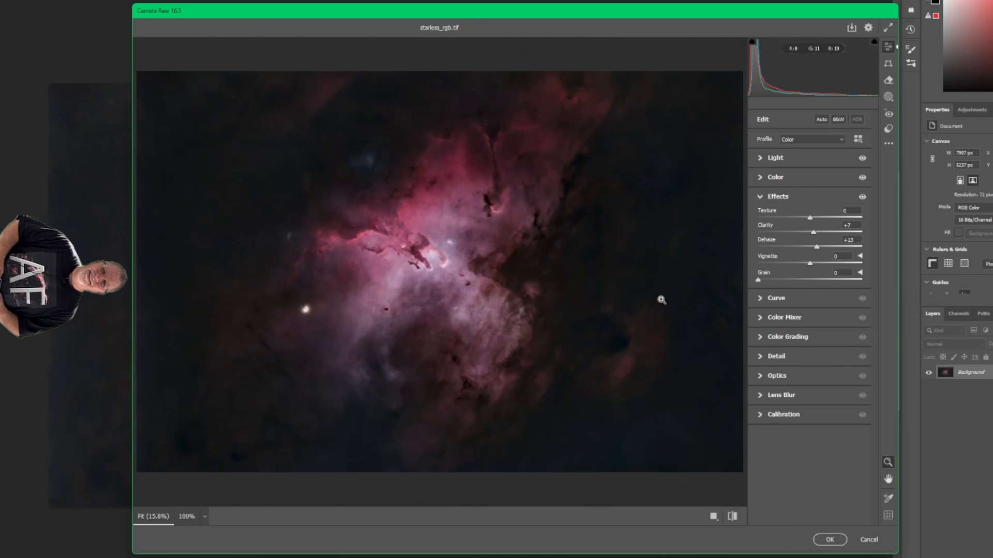
# Brighten the nebula's colors with the luminance targeted adjustment, giving Reds +37, Oranges +39, Purples +2 and Magentas +12, and apply the filter
pyautogui.click(784, 319)
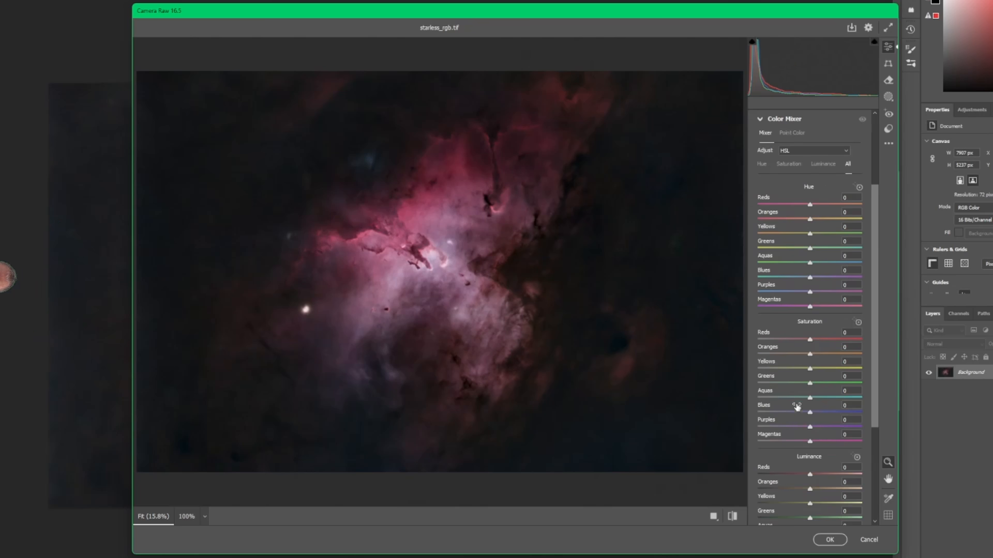
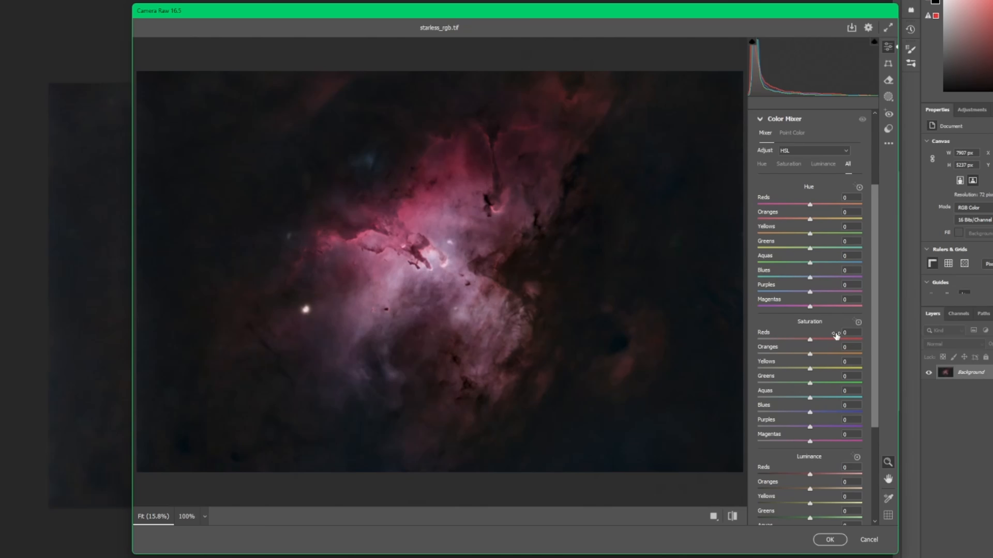
pyautogui.scroll(-5, 836, 335)
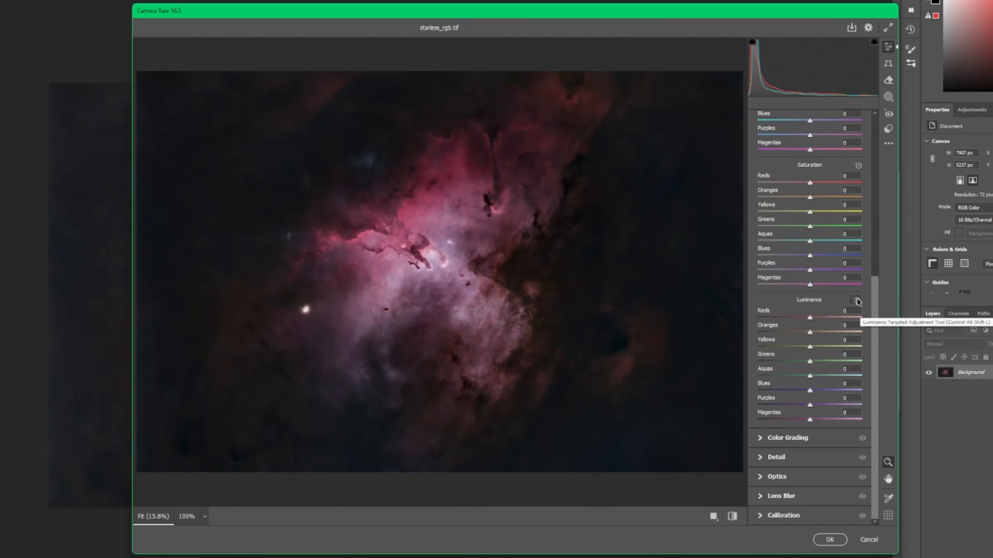
pyautogui.click(856, 300)
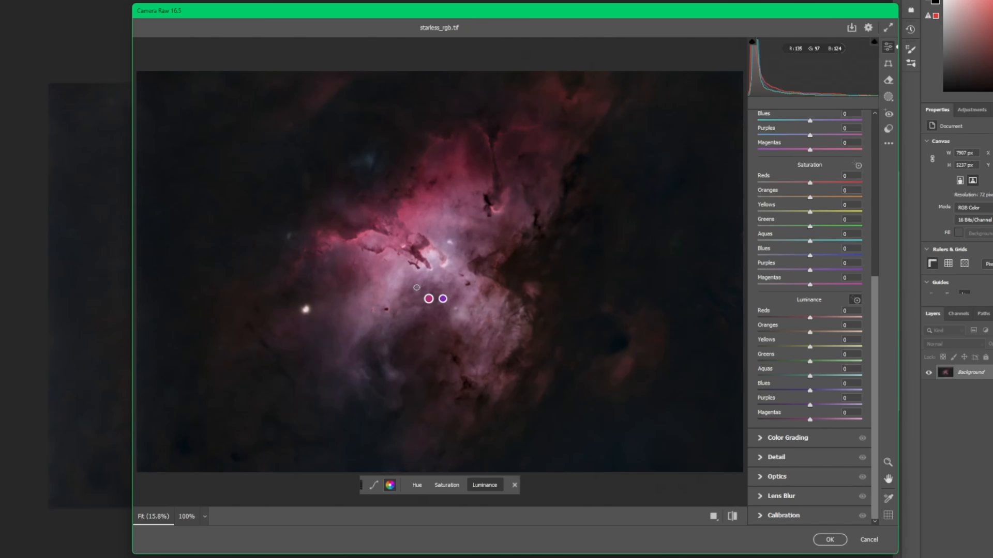
pyautogui.moveTo(416, 287)
pyautogui.mouseDown()
pyautogui.moveTo(461, 288)
pyautogui.moveTo(377, 287)
pyautogui.moveTo(461, 288)
pyautogui.moveTo(408, 287)
pyautogui.moveTo(447, 288)
pyautogui.moveTo(409, 287)
pyautogui.moveTo(432, 287)
pyautogui.moveTo(408, 288)
pyautogui.moveTo(419, 287)
pyautogui.mouseUp()
pyautogui.moveTo(406, 207)
pyautogui.mouseDown()
pyautogui.moveTo(442, 208)
pyautogui.moveTo(416, 207)
pyautogui.mouseUp()
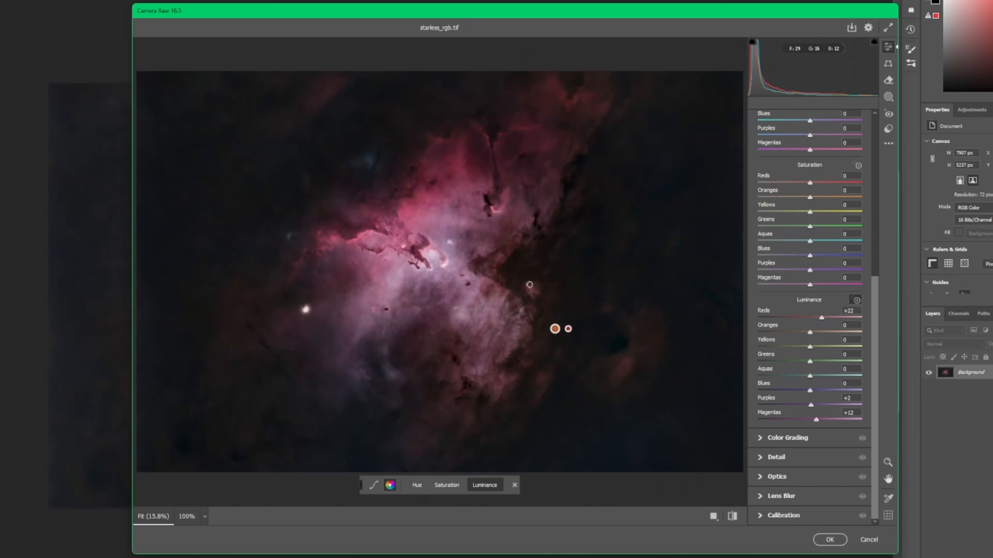
pyautogui.moveTo(513, 268)
pyautogui.mouseDown()
pyautogui.moveTo(550, 267)
pyautogui.moveTo(523, 268)
pyautogui.moveTo(541, 268)
pyautogui.moveTo(532, 268)
pyautogui.mouseUp()
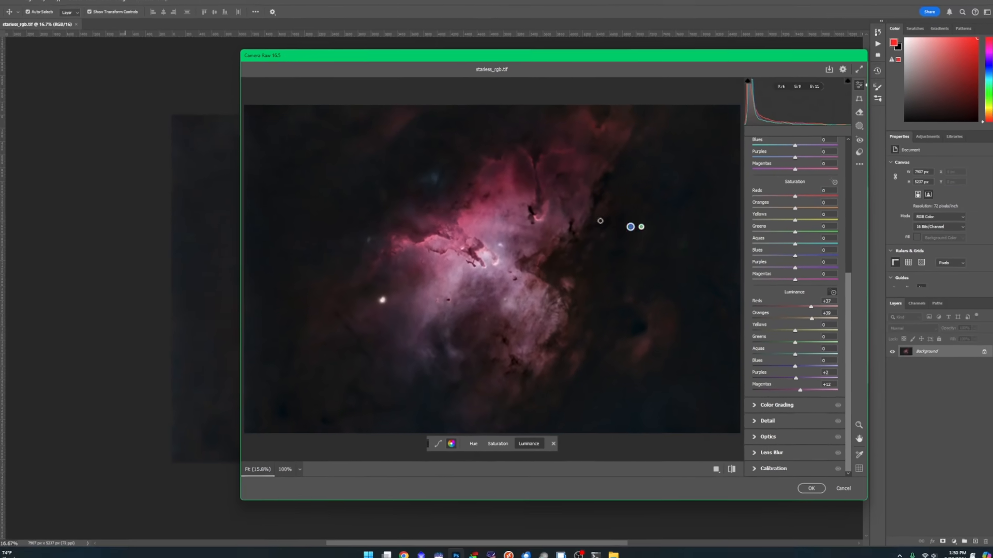
pyautogui.click(828, 540)
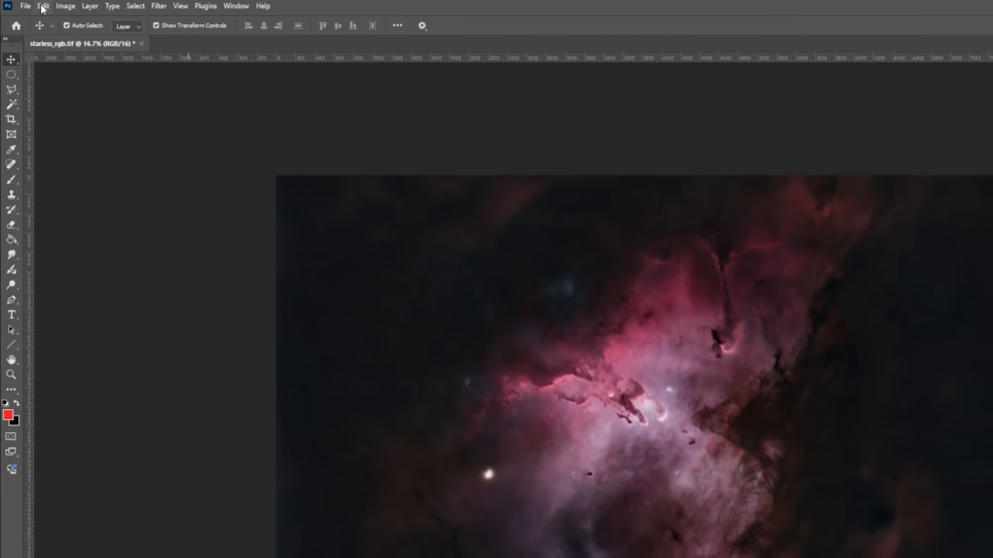
# Save the edited TIFF, switch to Siril and open starless_rgb.tif from the Working folder
pyautogui.click(18, 5)
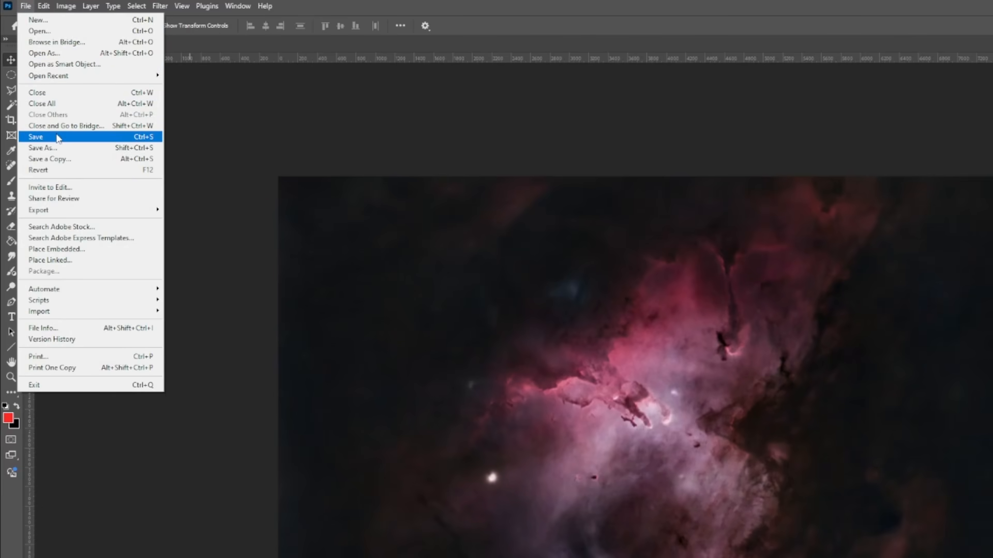
pyautogui.click(36, 137)
pyautogui.click(445, 550)
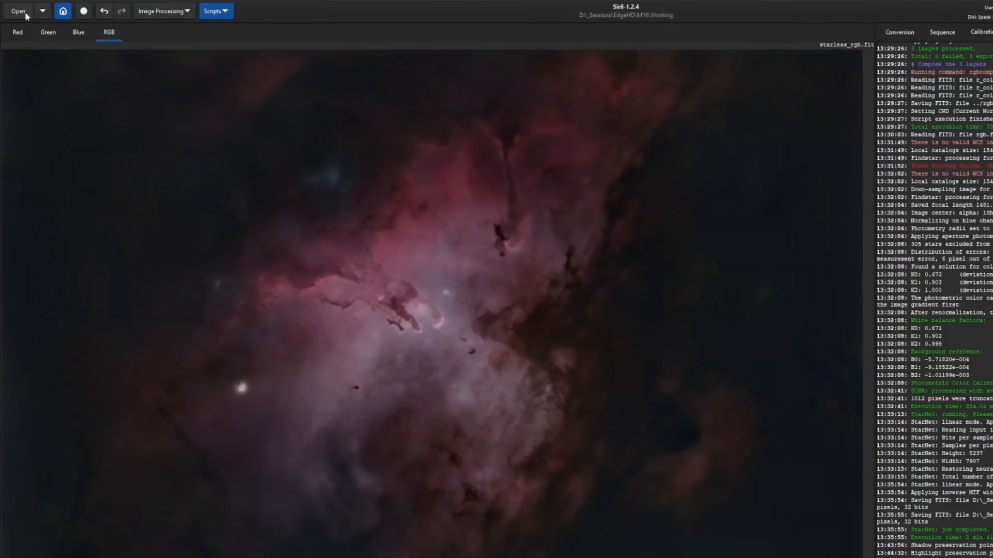
pyautogui.click(15, 9)
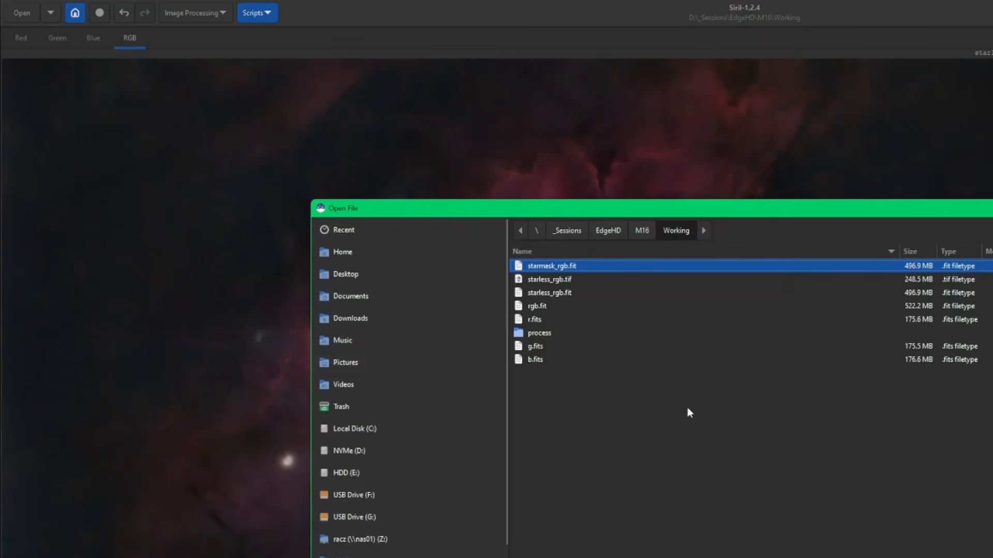
pyautogui.doubleClick(580, 279)
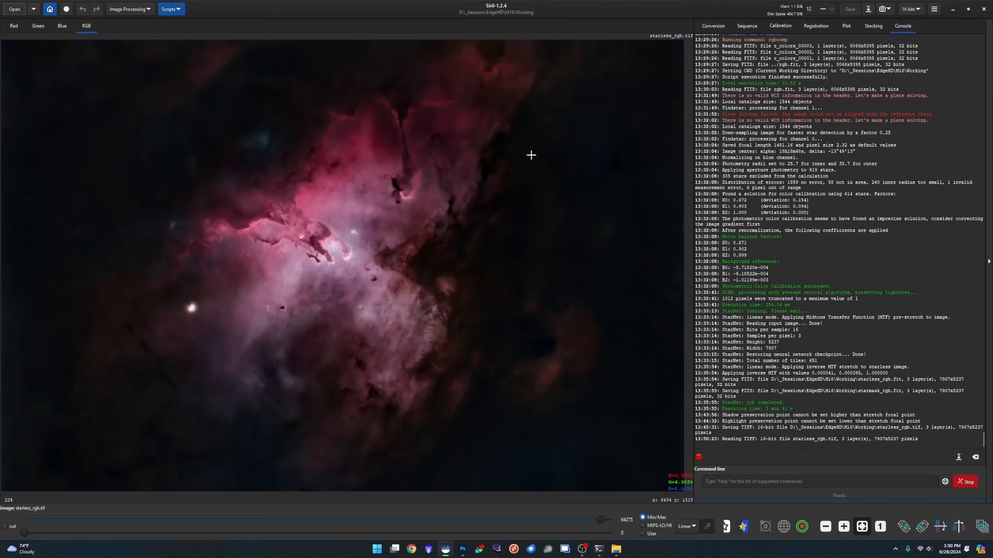
# Save the image as a 32-bit floating point FITS file named M16..fit in the Working folder
pyautogui.click(874, 10)
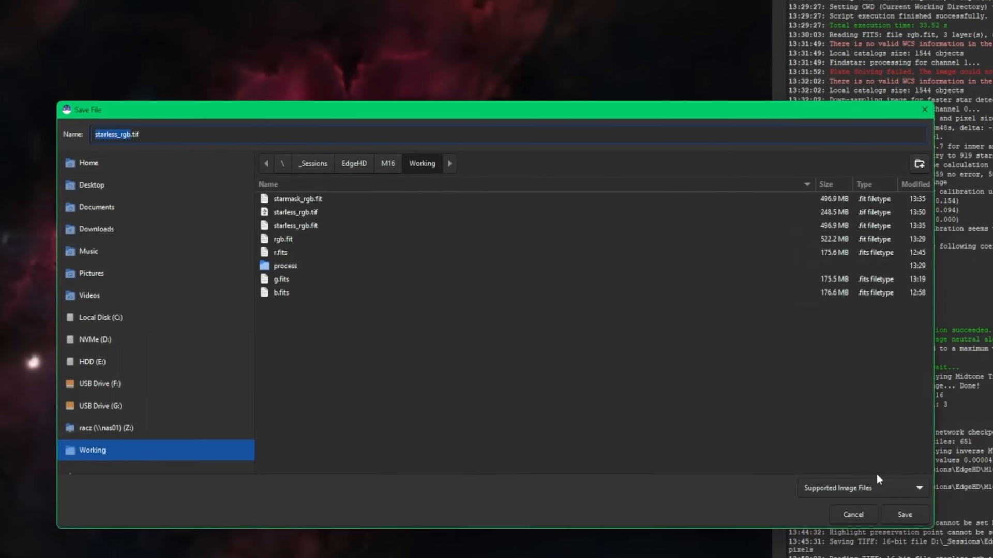
pyautogui.click(878, 485)
pyautogui.click(891, 413)
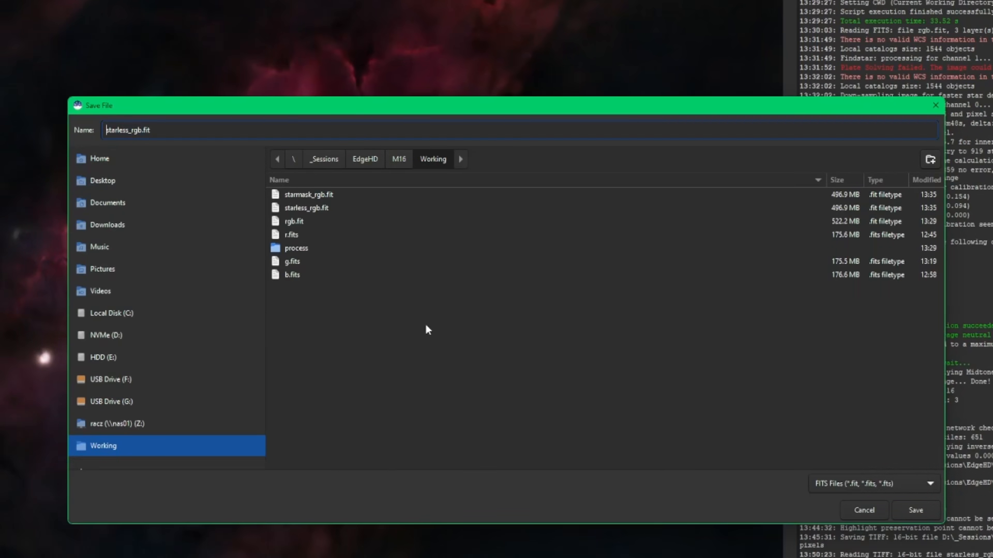
pyautogui.doubleClick(142, 130)
pyautogui.write('M16')
pyautogui.press('Return')
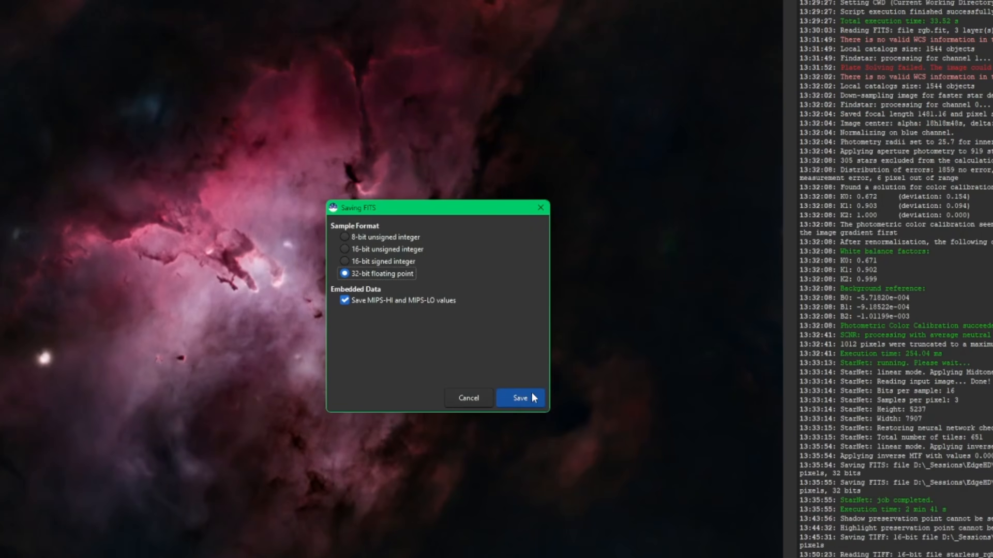
pyautogui.click(534, 398)
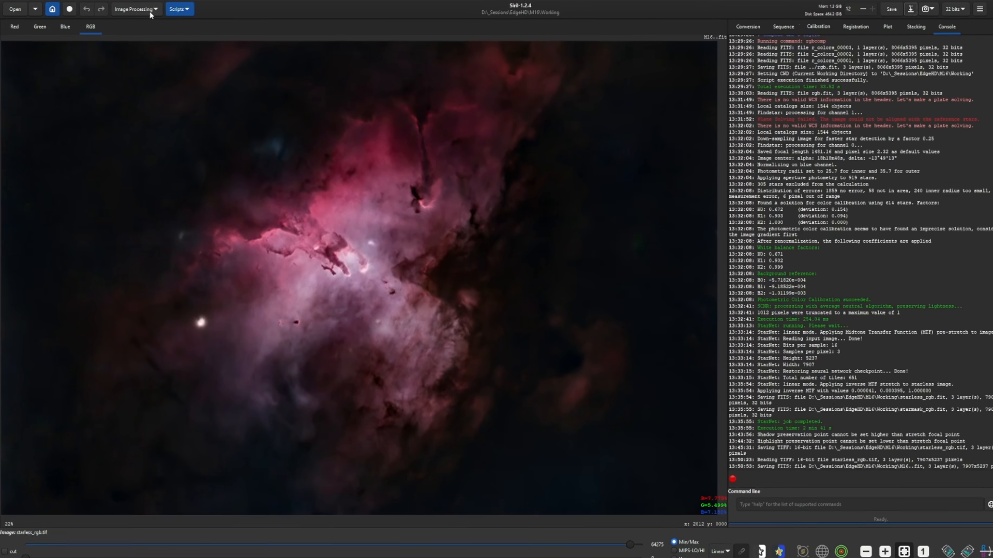
# Open Star Recomposition and load M16..fit as the background image and starmask_rgb.fit as the star image
pyautogui.click(130, 8)
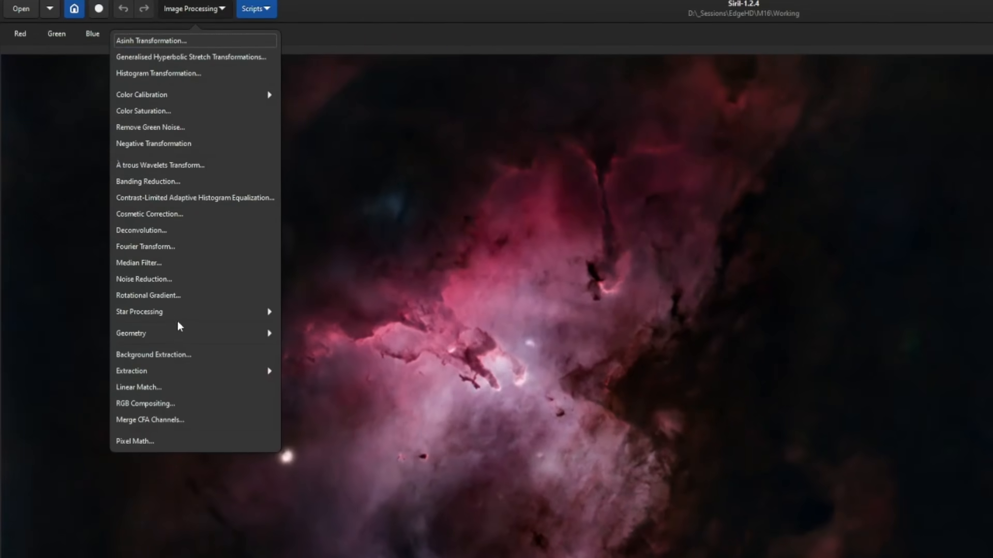
pyautogui.click(157, 315)
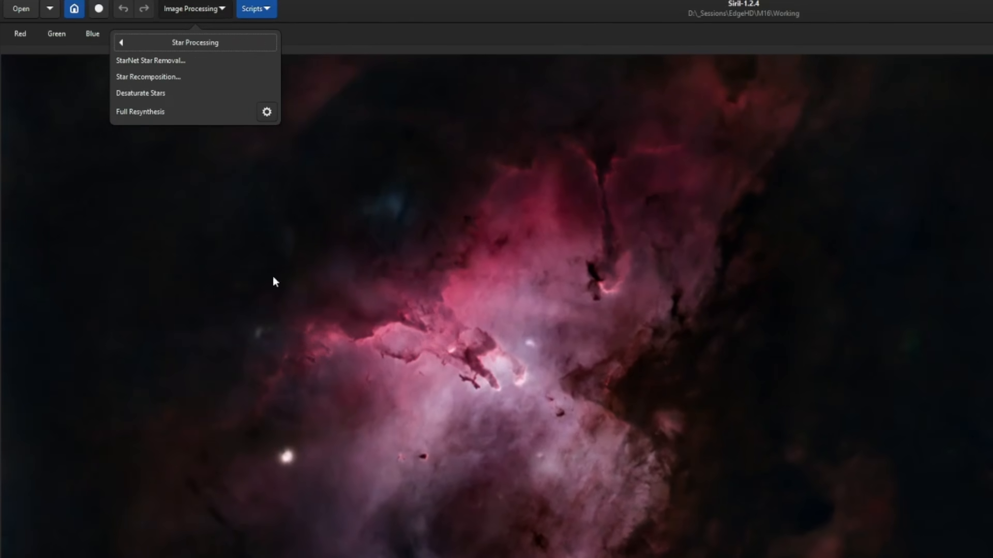
pyautogui.click(176, 76)
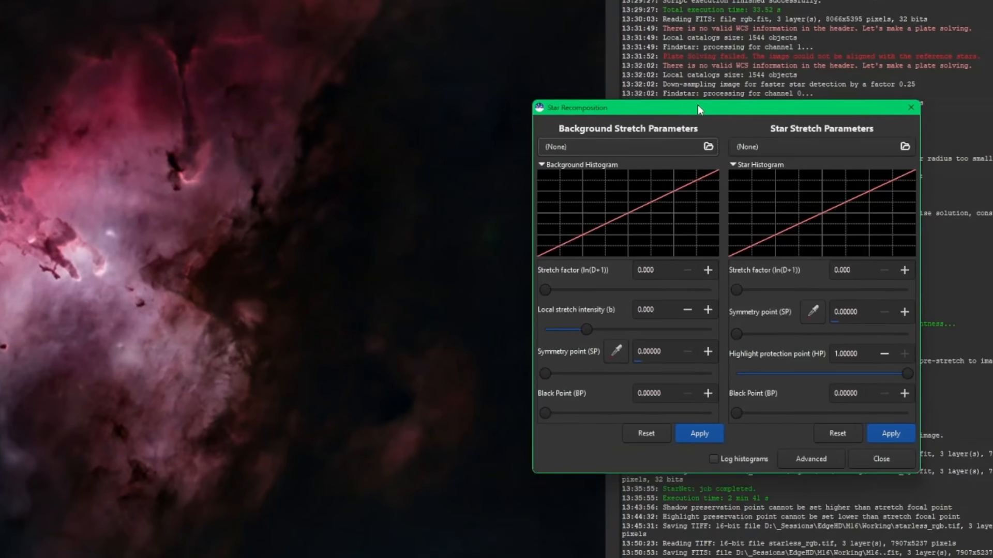
pyautogui.moveTo(698, 106); pyautogui.dragTo(767, 103)
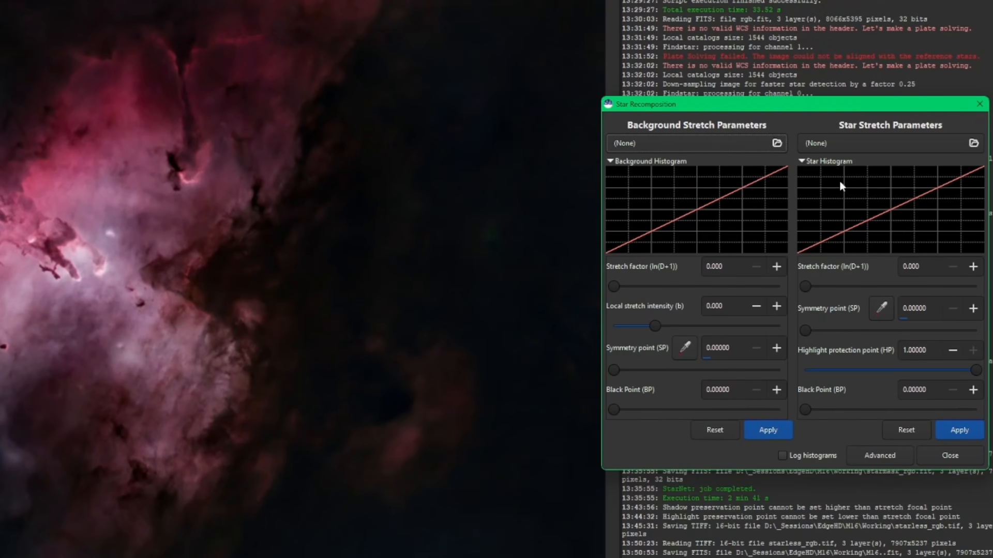
pyautogui.click(672, 141)
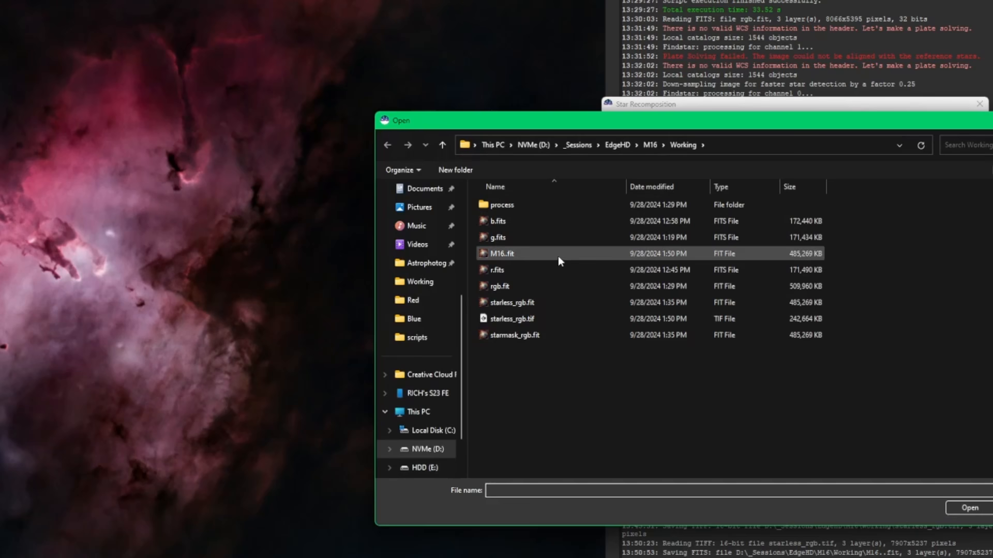
pyautogui.doubleClick(504, 253)
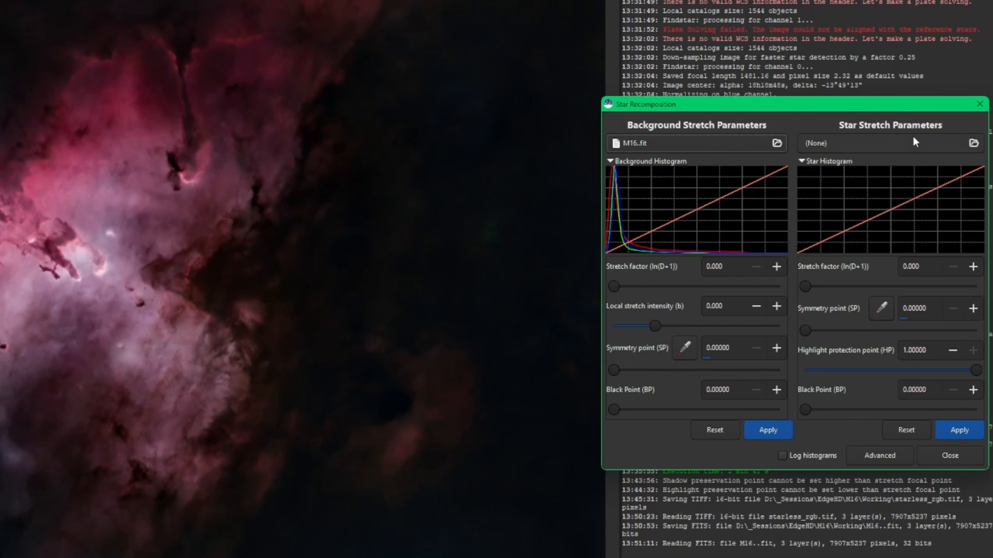
pyautogui.click(859, 142)
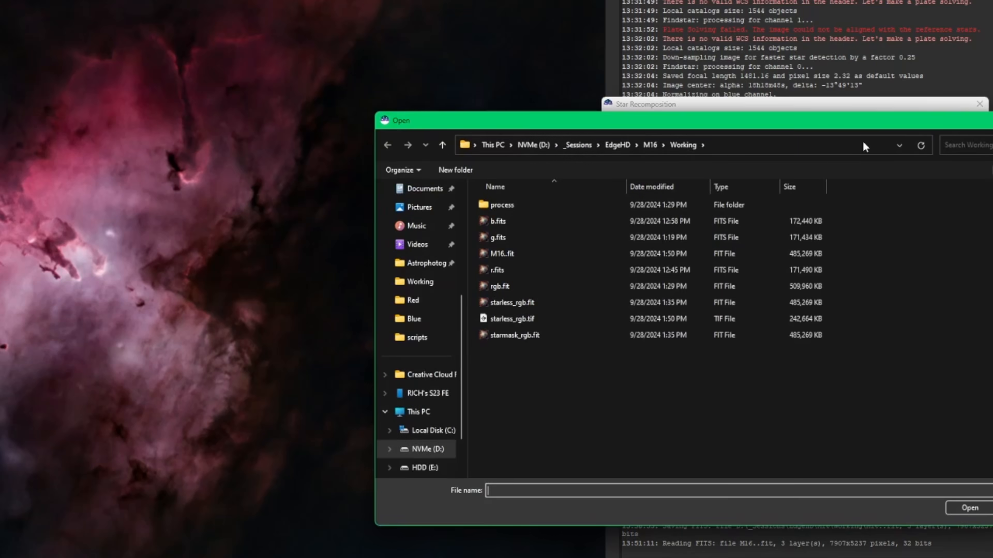
pyautogui.click(702, 335)
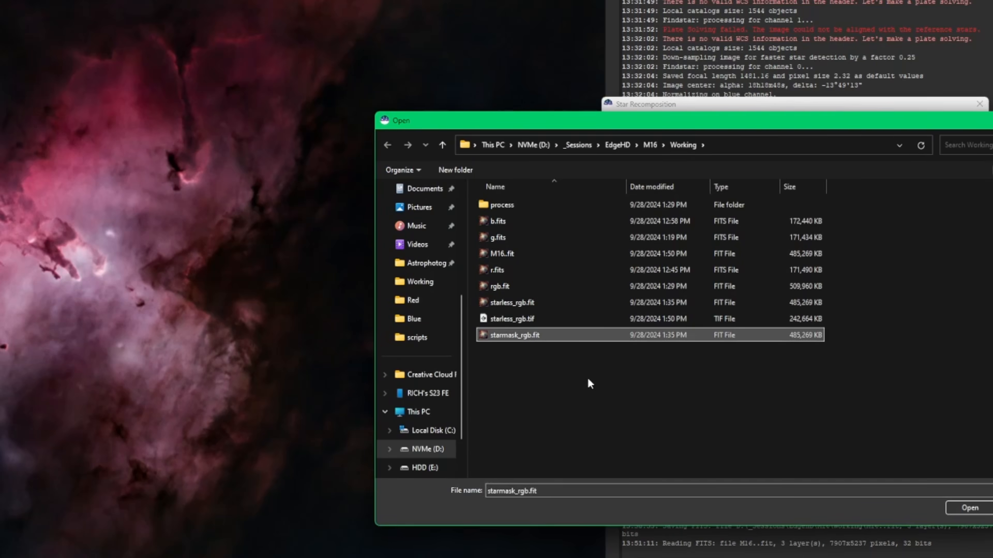
pyautogui.doubleClick(581, 335)
# Show the advanced parameters and set the star stretch to Modified arcsinh transform, Even weighted luminance and a stretch factor of about 1.8
pyautogui.click(884, 458)
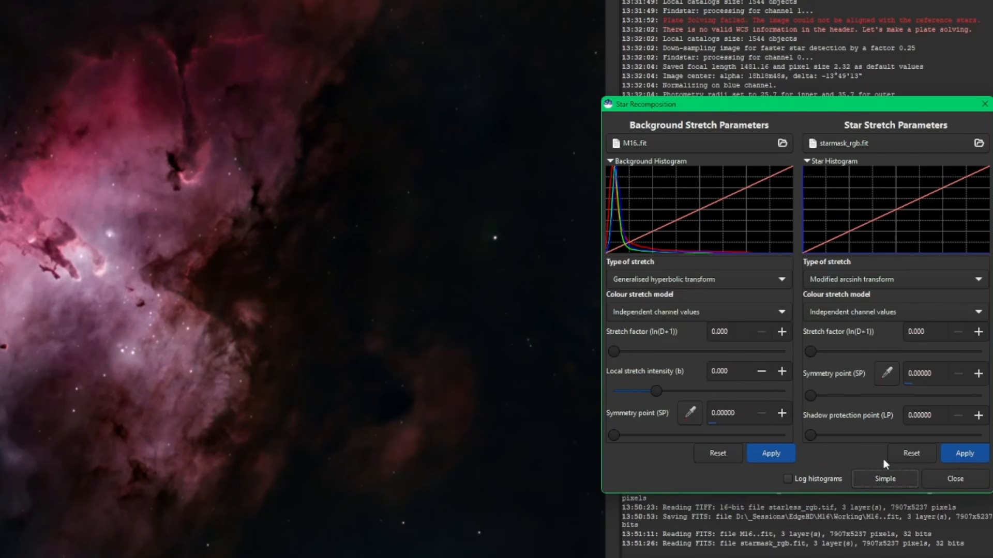
pyautogui.click(865, 314)
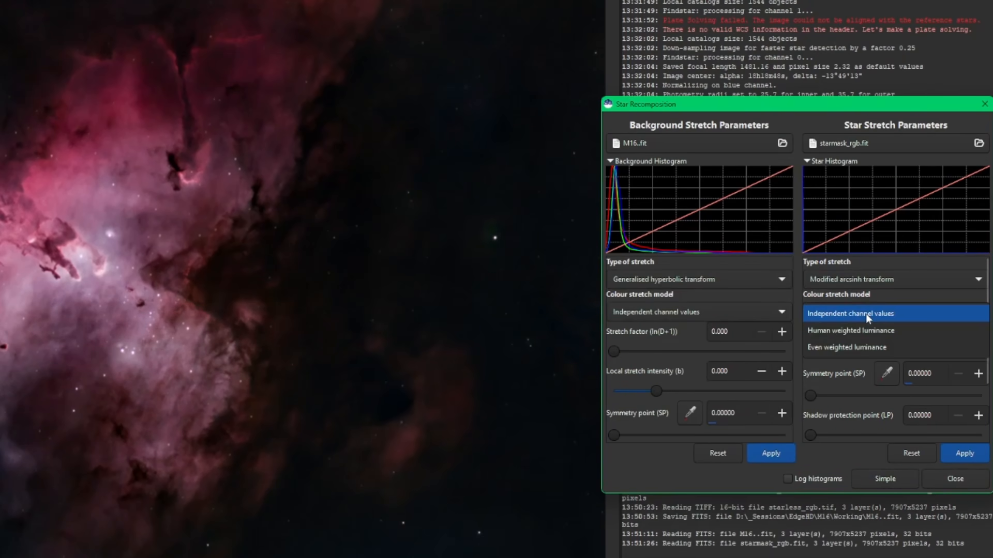
pyautogui.click(860, 346)
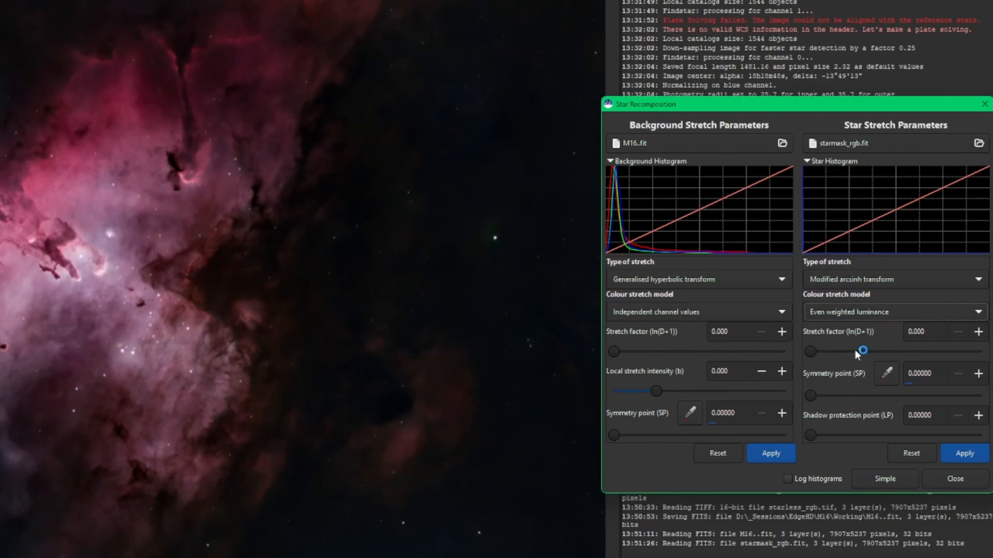
pyautogui.click(861, 313)
pyautogui.click(874, 316)
pyautogui.click(871, 280)
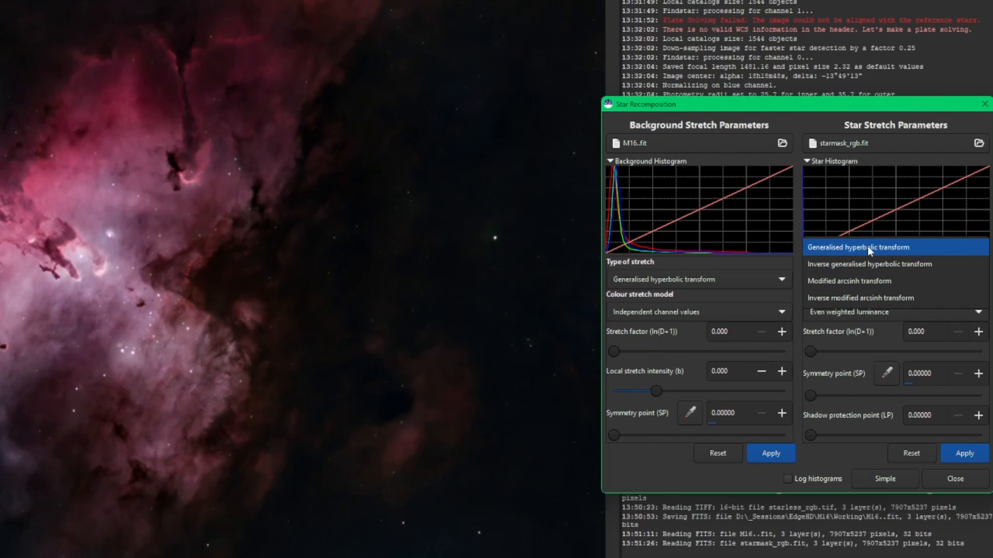
pyautogui.click(874, 281)
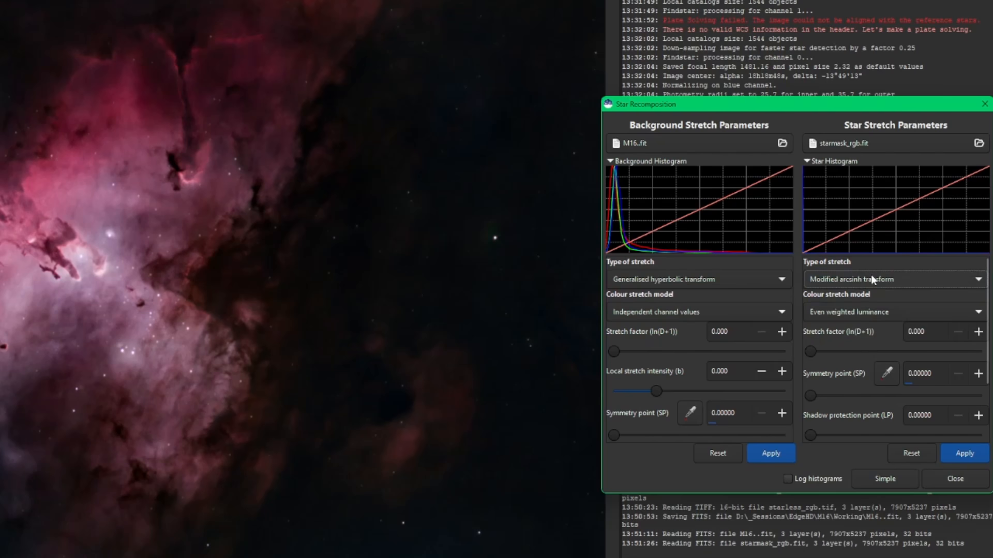
pyautogui.moveTo(810, 352); pyautogui.dragTo(843, 354)
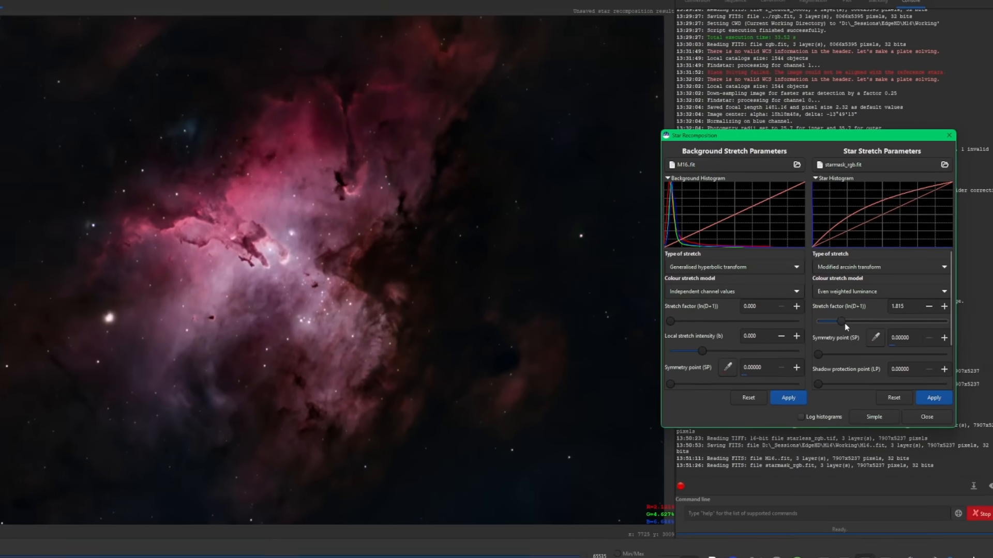
# Raise the star stretch factor to about 4.7, apply the star stretch and close Star Recomposition
pyautogui.moveTo(842, 353); pyautogui.dragTo(992, 359)
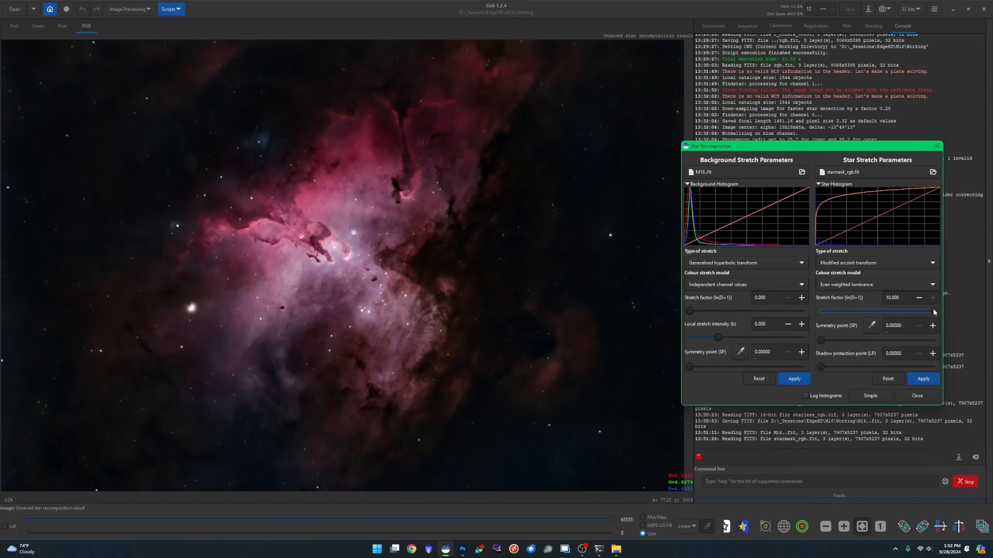
pyautogui.moveTo(935, 313); pyautogui.dragTo(850, 313)
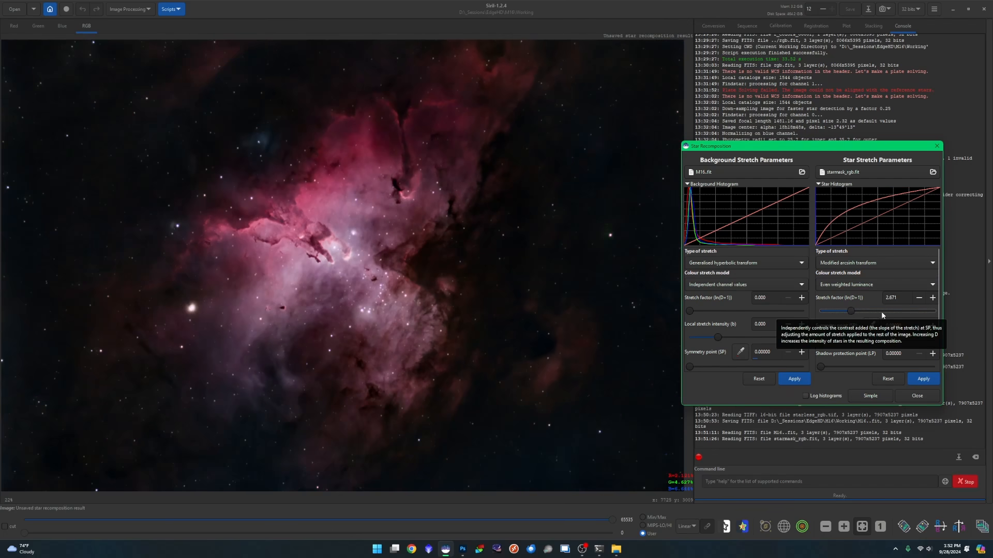
pyautogui.moveTo(851, 310); pyautogui.dragTo(857, 311)
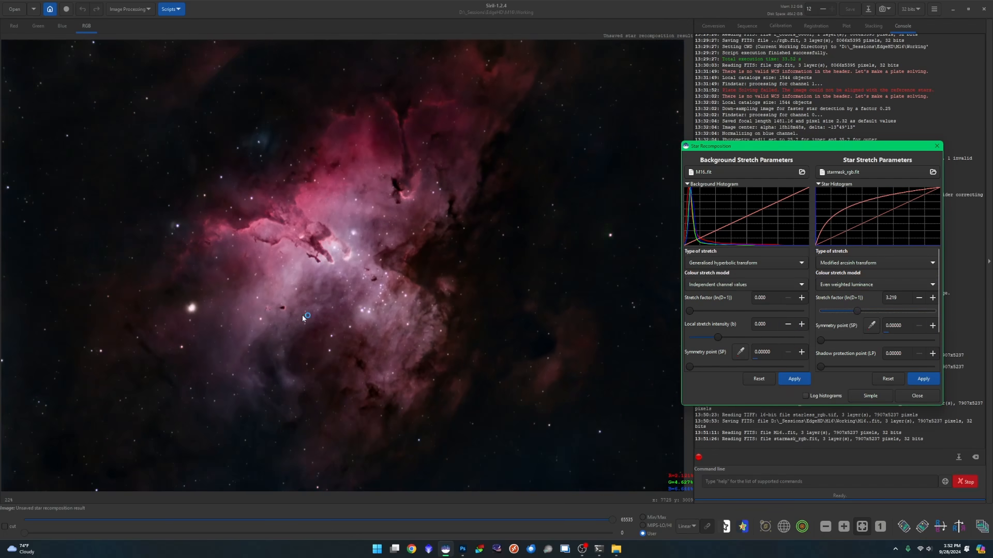
pyautogui.moveTo(856, 311); pyautogui.dragTo(864, 312)
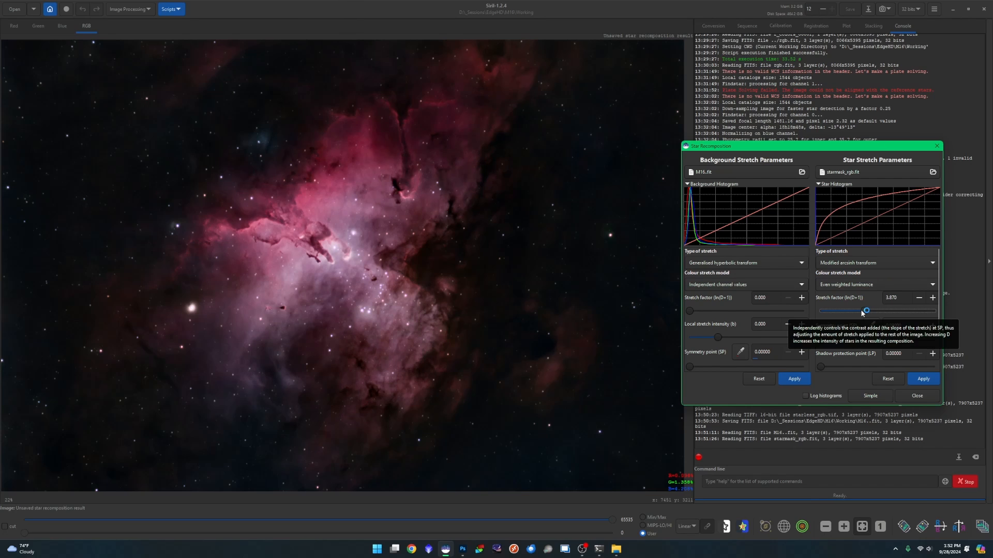
pyautogui.moveTo(862, 310); pyautogui.dragTo(871, 315)
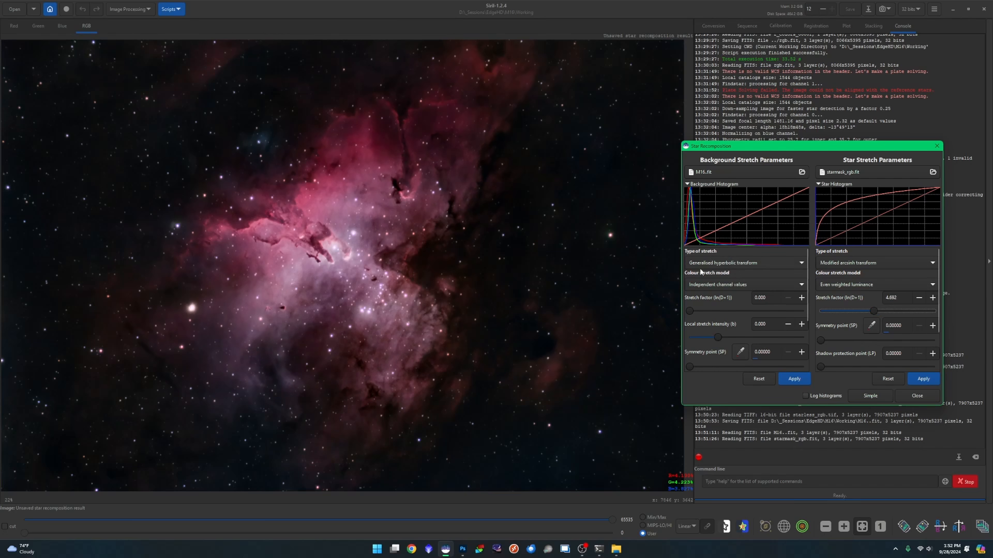
pyautogui.click(924, 382)
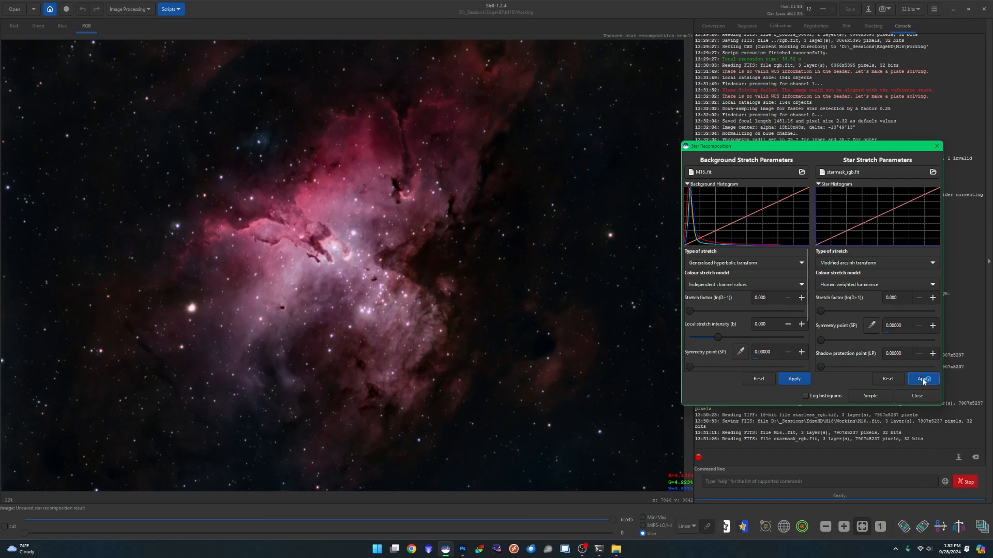
pyautogui.click(928, 396)
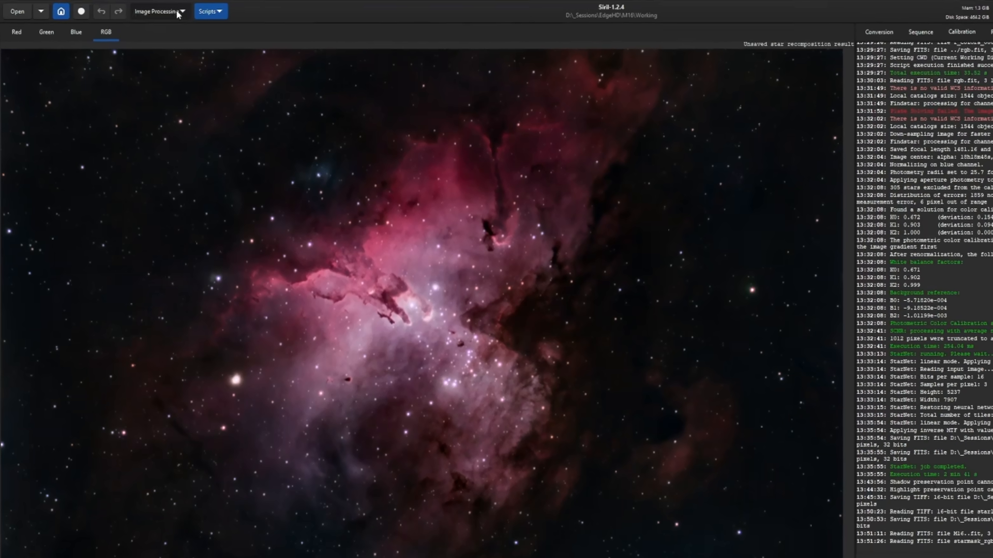
# Compare the preview of Contrast-Limited Adaptive Histogram Equalization and apply it with a tiles grid size of 9 and a clip limit of 2.00
pyautogui.click(140, 11)
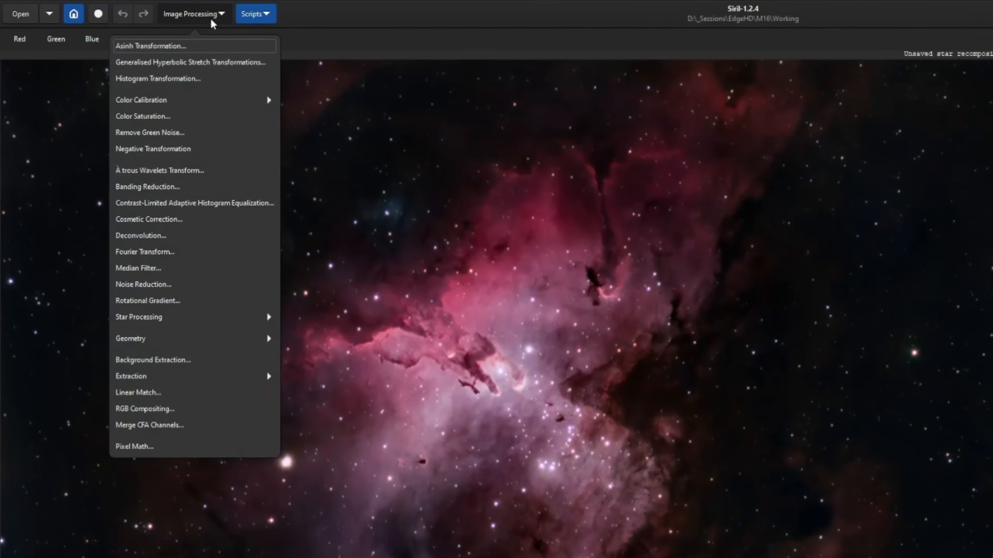
pyautogui.click(252, 203)
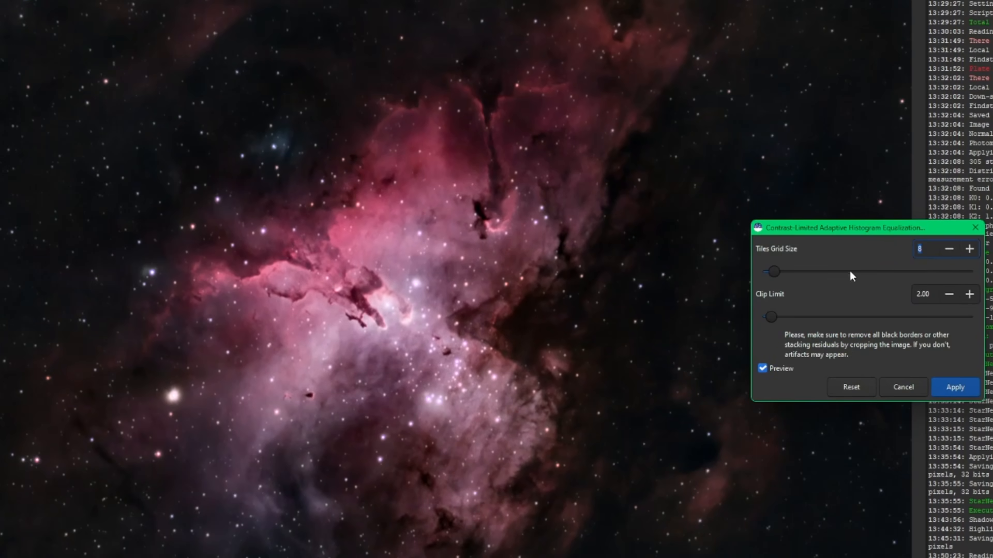
pyautogui.click(764, 370)
pyautogui.click(970, 249)
pyautogui.click(969, 249)
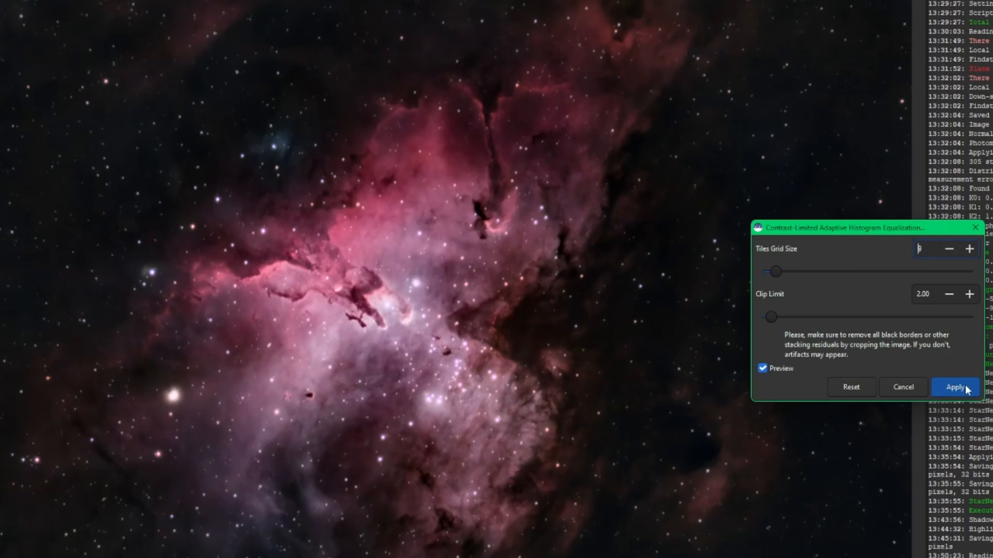
pyautogui.click(762, 368)
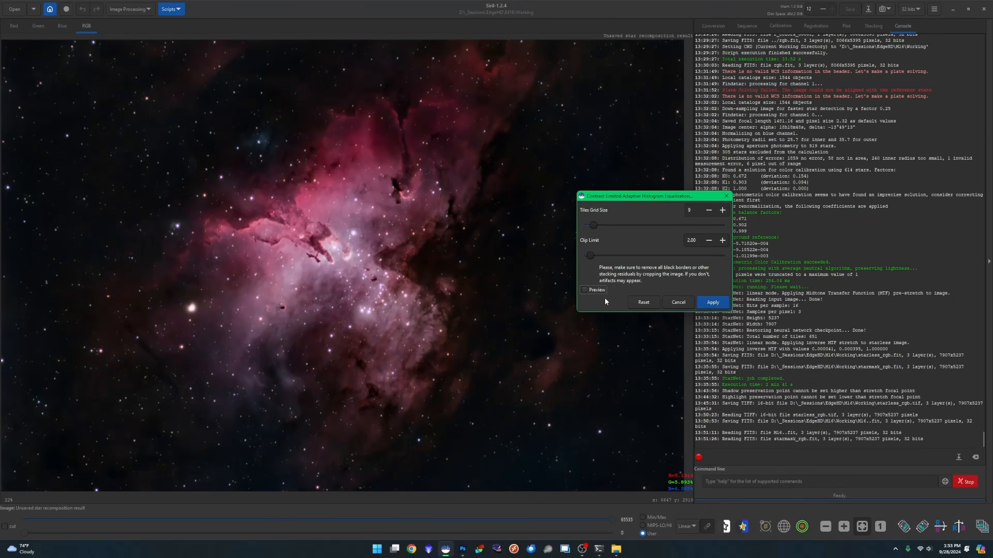
pyautogui.click(594, 290)
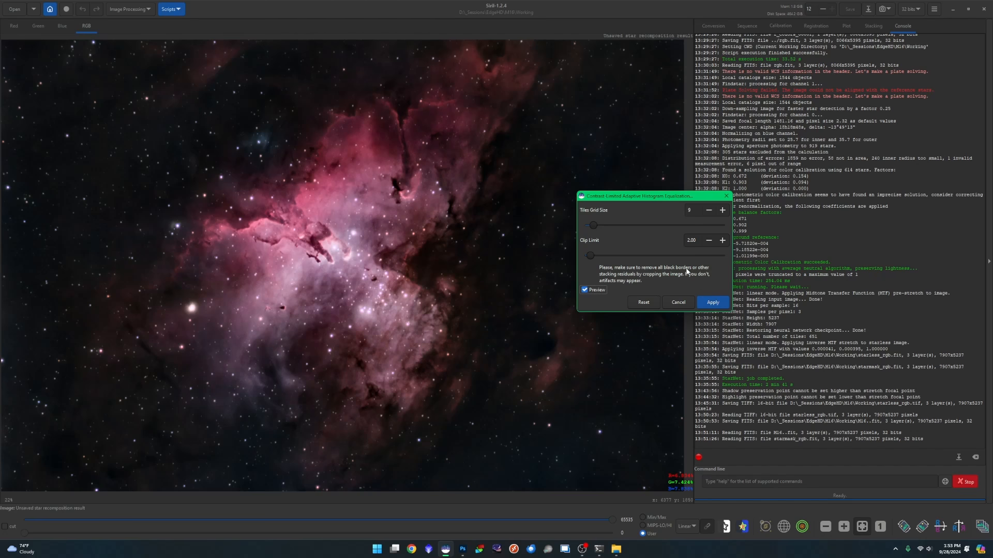
pyautogui.click(712, 303)
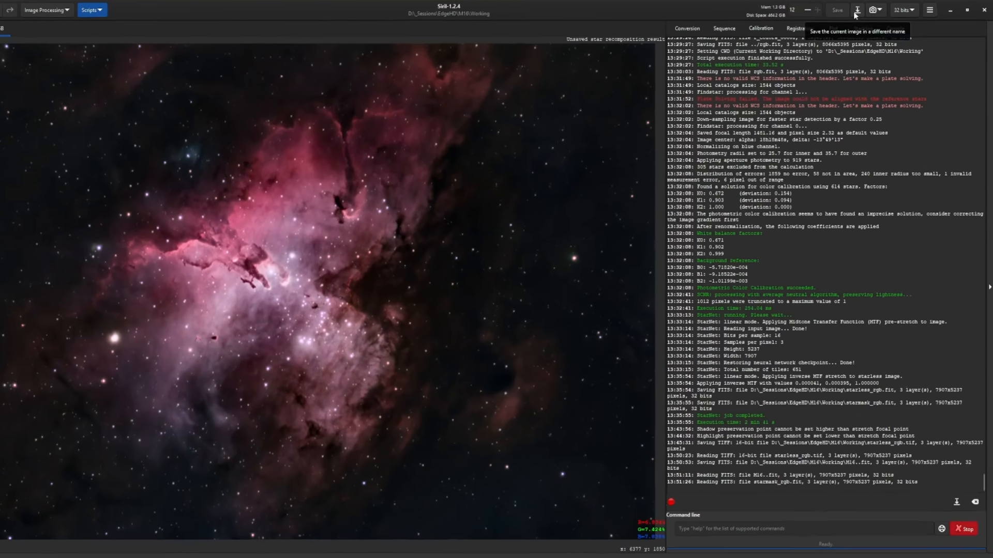
# Save the recombined image as a 32-bit TIFF file named M16Final.tif in the Working folder
pyautogui.hotkey('ctrl', 'o')
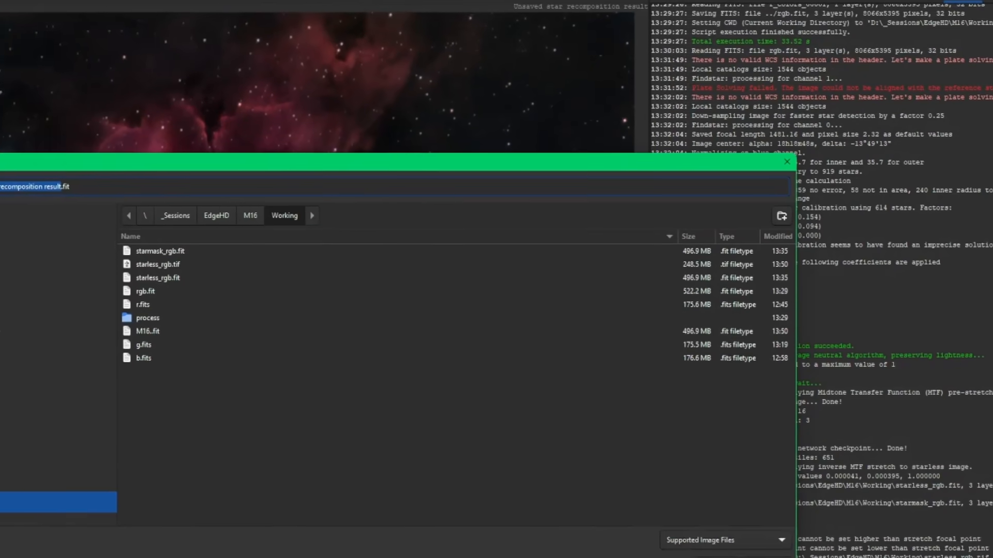
pyautogui.click(863, 473)
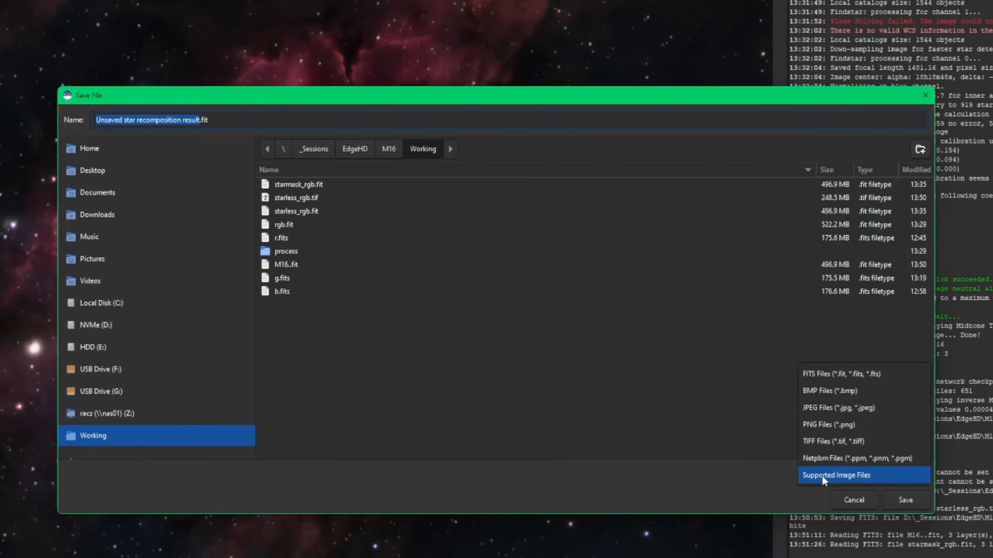
pyautogui.click(859, 441)
pyautogui.write('M16Fi')
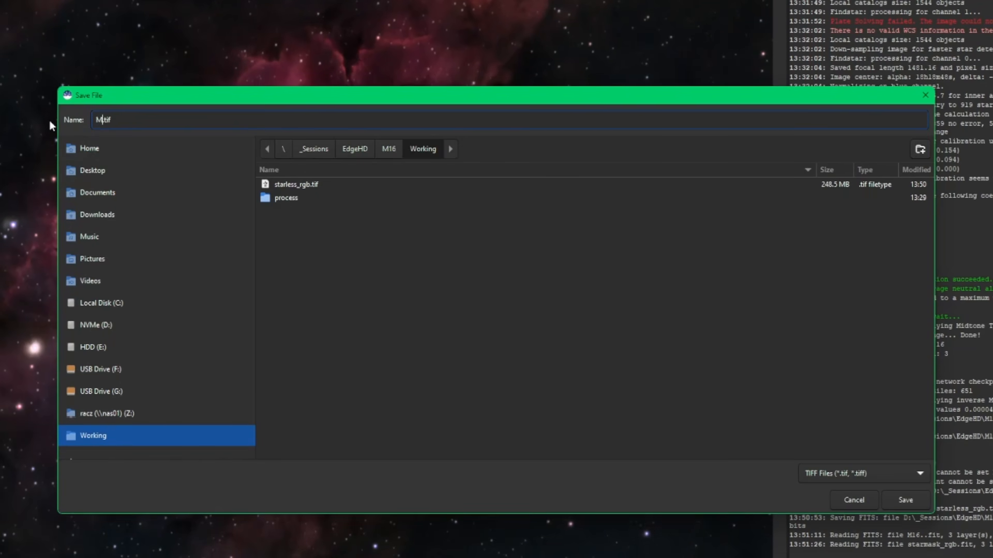
pyautogui.write('nal')
pyautogui.press('Return')
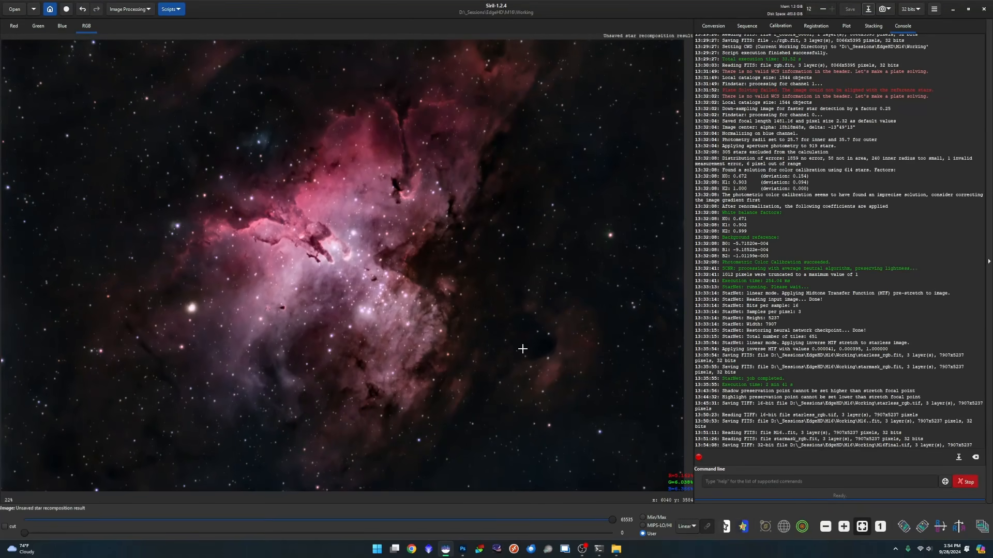